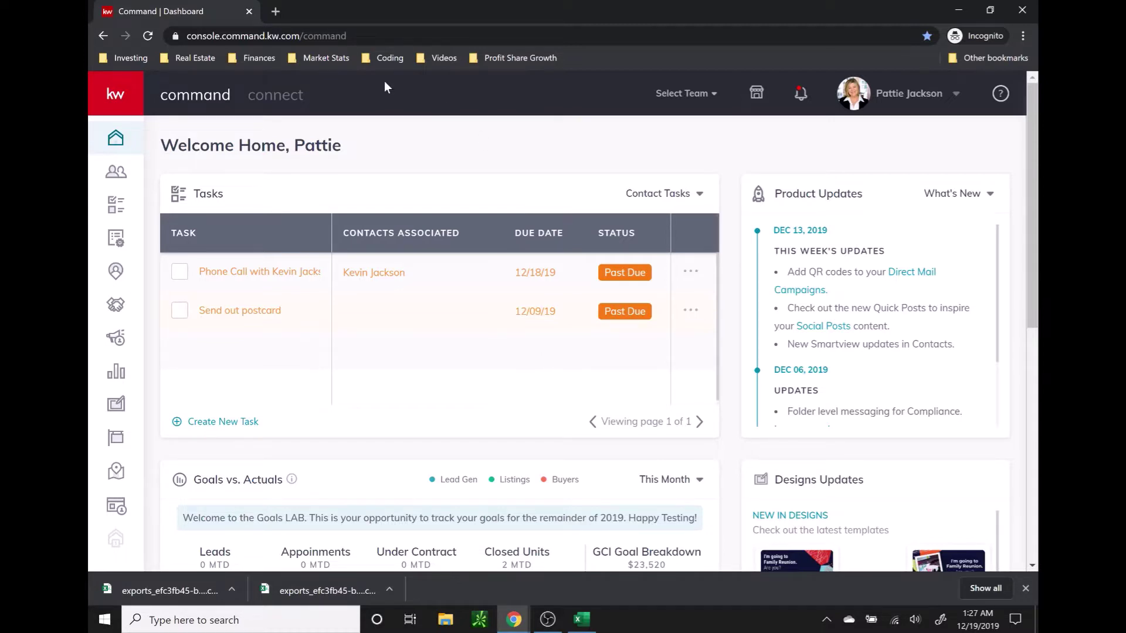
Step: Open the Contacts page listing all 1,082 contacts
{"action": "left_click", "coordinate": [117, 172]}
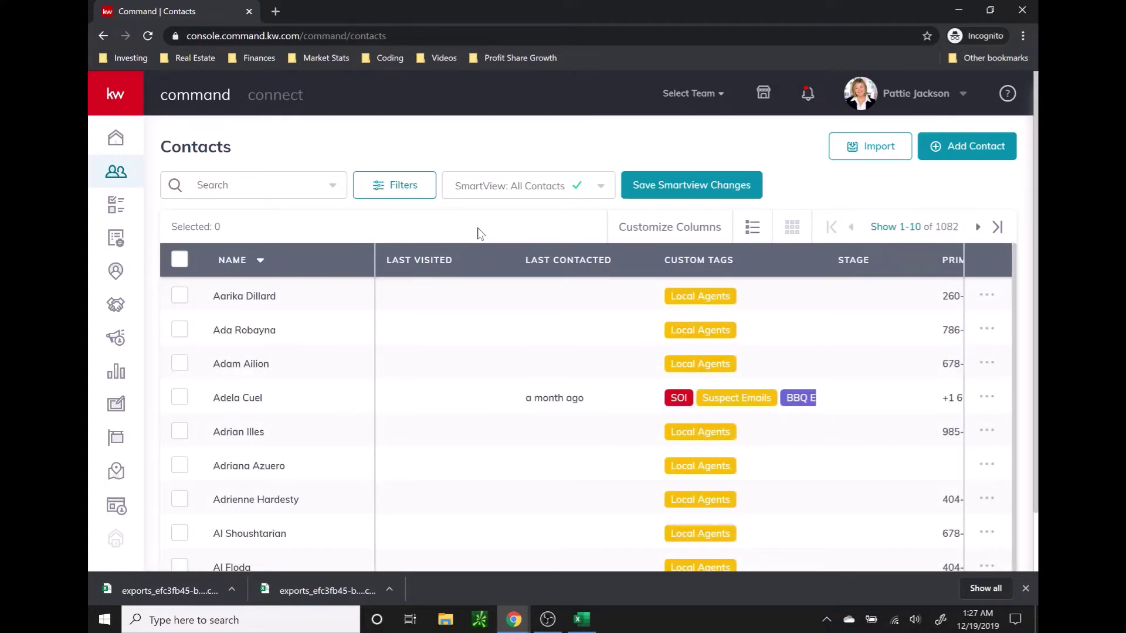
{"action": "left_click", "coordinate": [252, 185]}
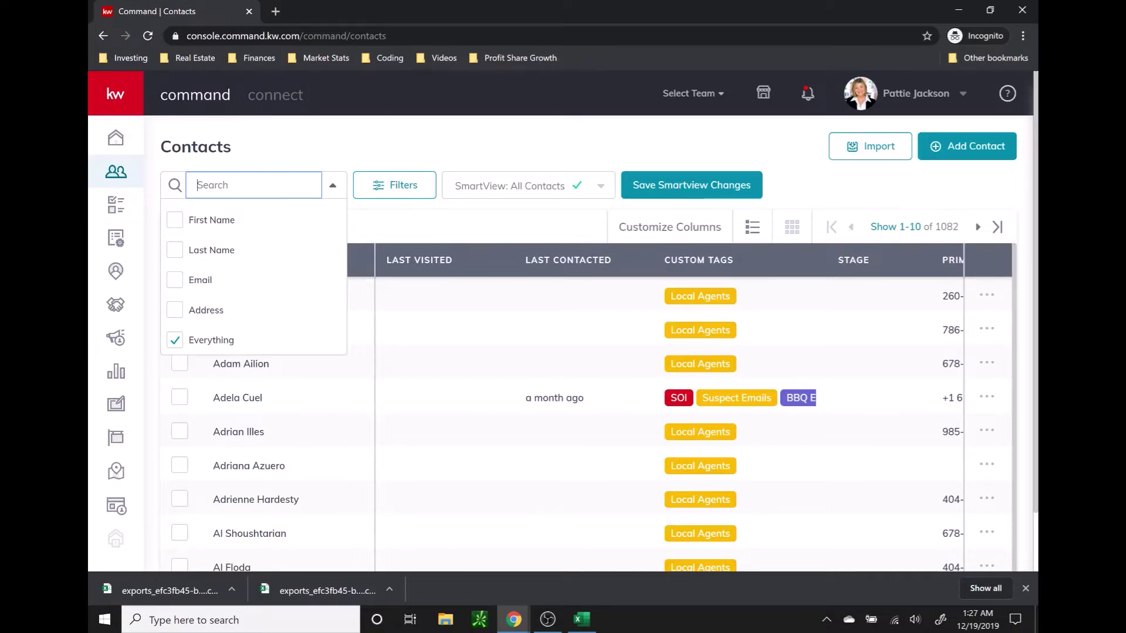
{"action": "type", "text": "tally green"}
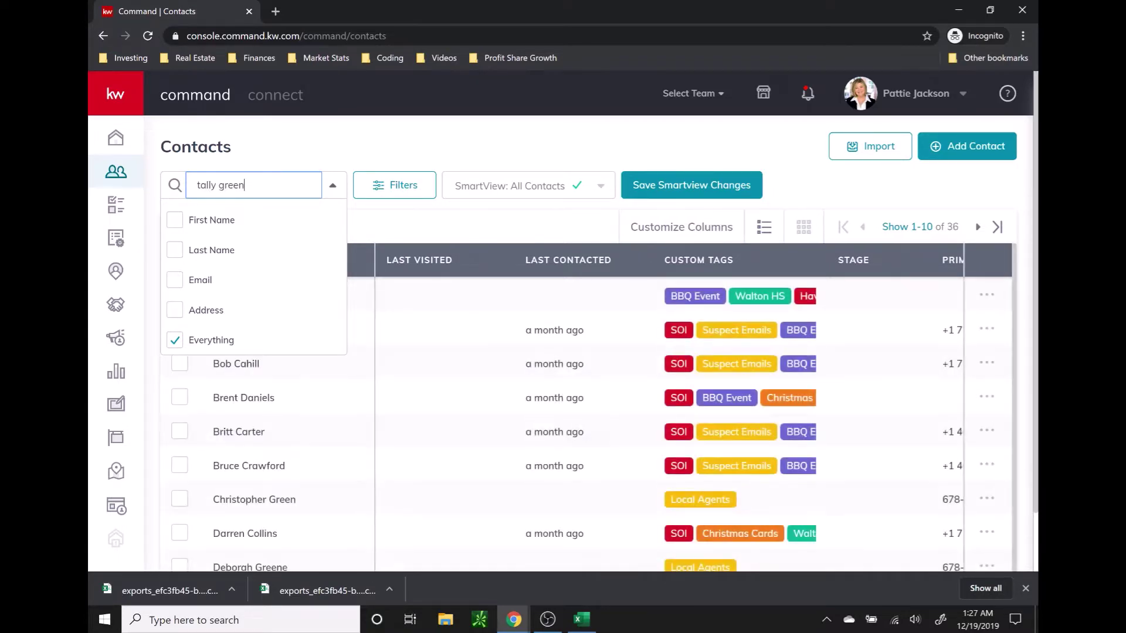
{"action": "left_click", "coordinate": [319, 161]}
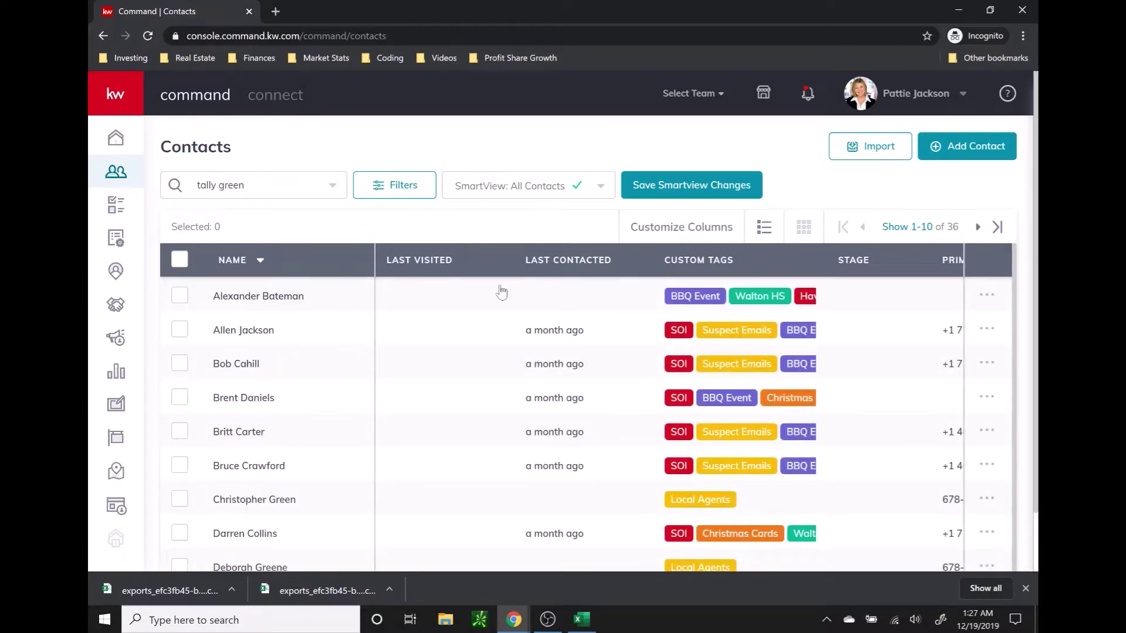
{"action": "left_click", "coordinate": [404, 188]}
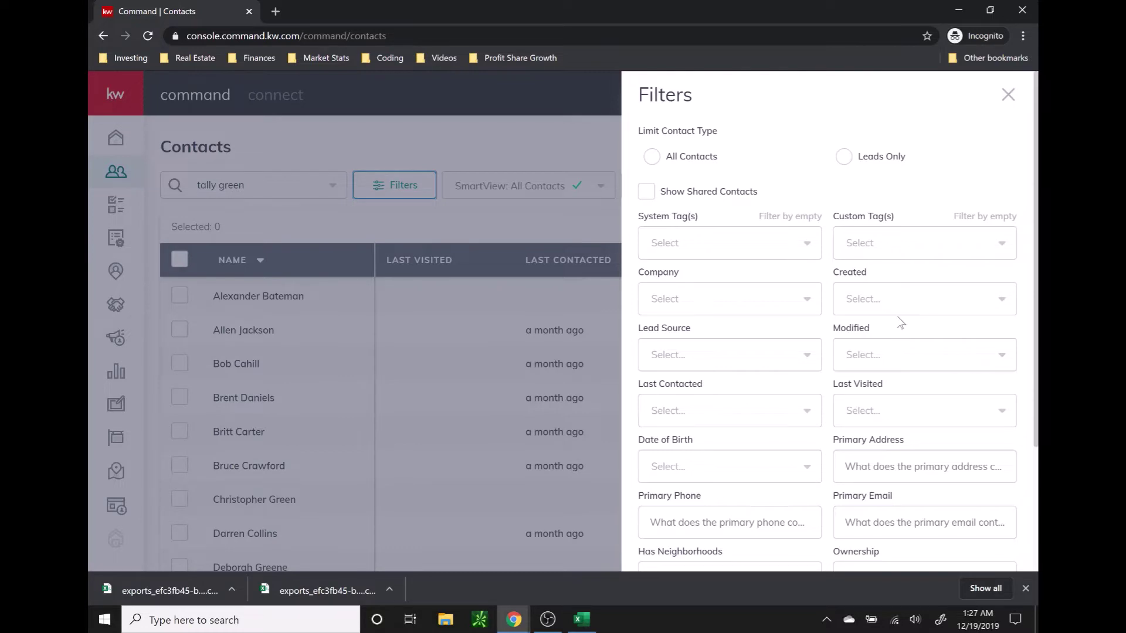
{"action": "left_click", "coordinate": [537, 132]}
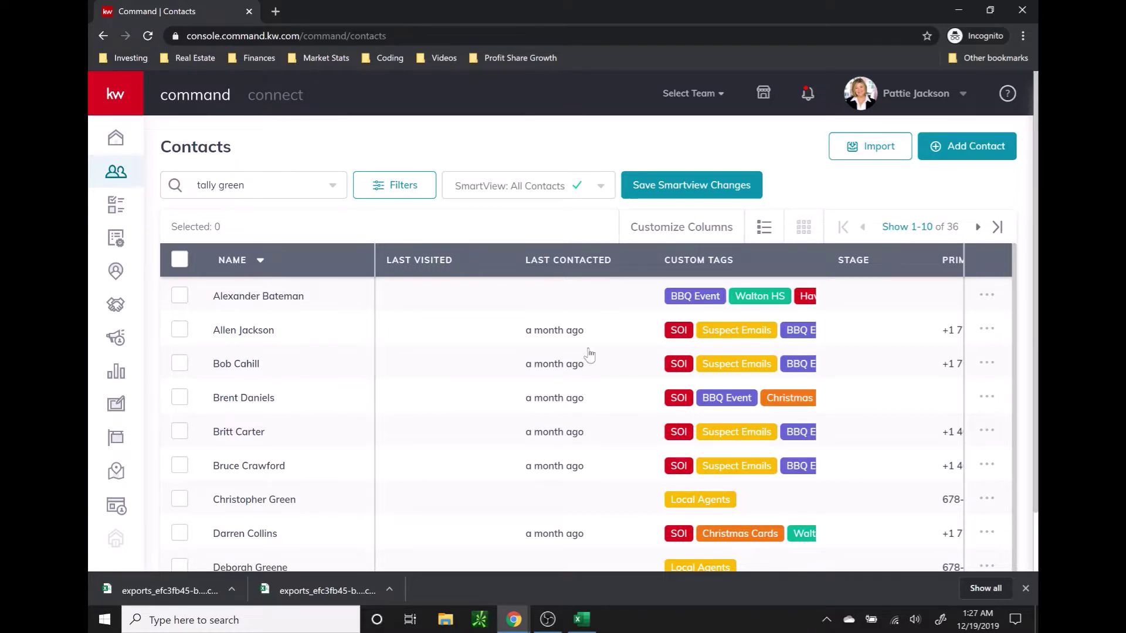
{"action": "scroll", "coordinate": [589, 355], "scroll_direction": "down", "scroll_amount": 1}
{"action": "scroll", "coordinate": [589, 354], "scroll_direction": "down", "scroll_amount": 1}
{"action": "scroll", "coordinate": [589, 354], "scroll_direction": "up", "scroll_amount": 2}
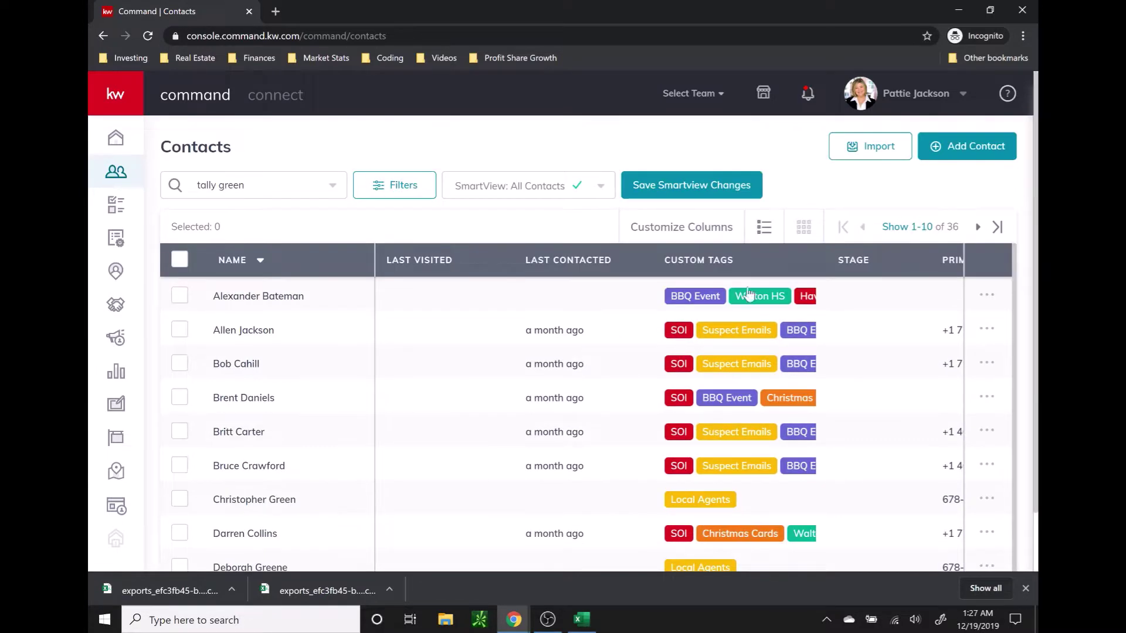
{"action": "left_click", "coordinate": [904, 233]}
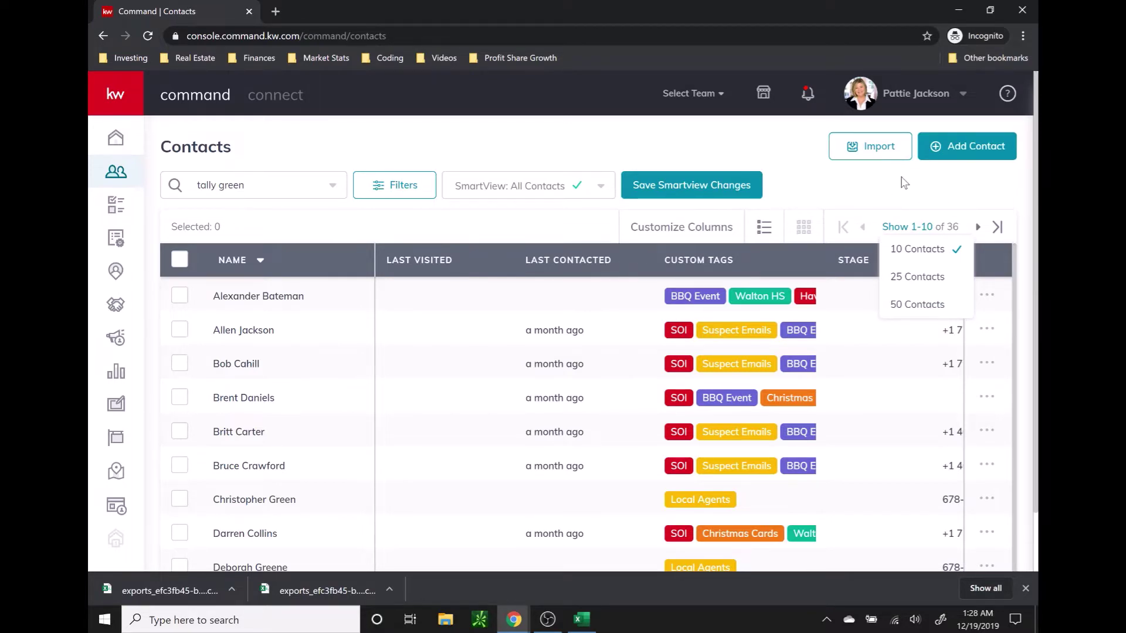
Step: Select all 10 listed contacts and run the Export Mailing Labels bulk action
{"action": "left_click", "coordinate": [179, 262]}
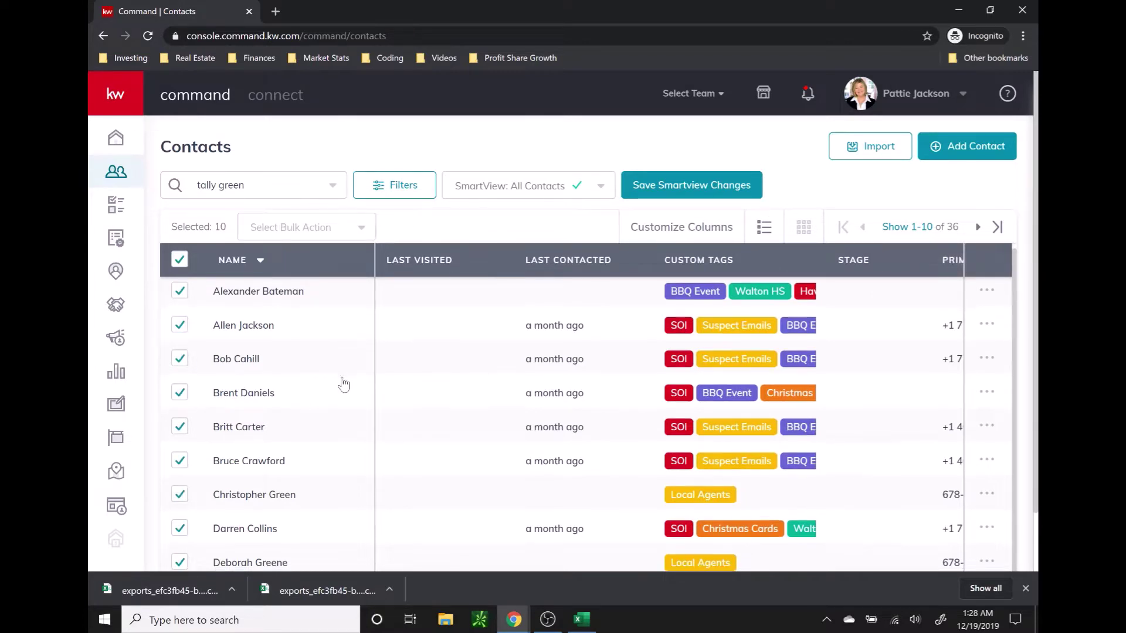
{"action": "left_click", "coordinate": [303, 229]}
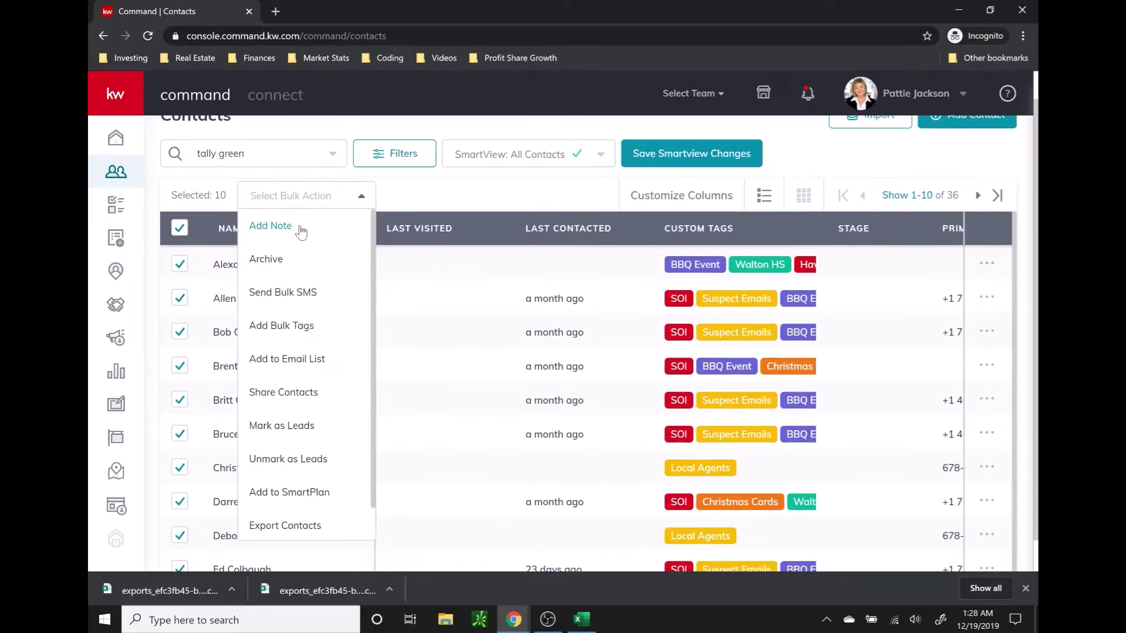
{"action": "scroll", "coordinate": [328, 349], "scroll_direction": "down", "scroll_amount": 1}
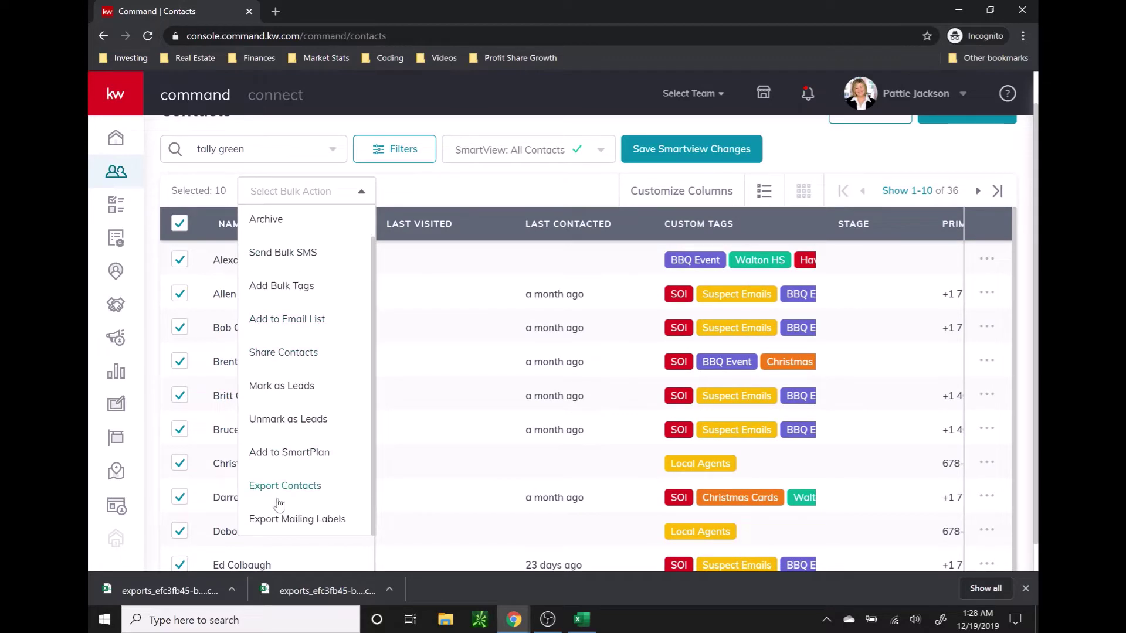
{"action": "left_click", "coordinate": [311, 520]}
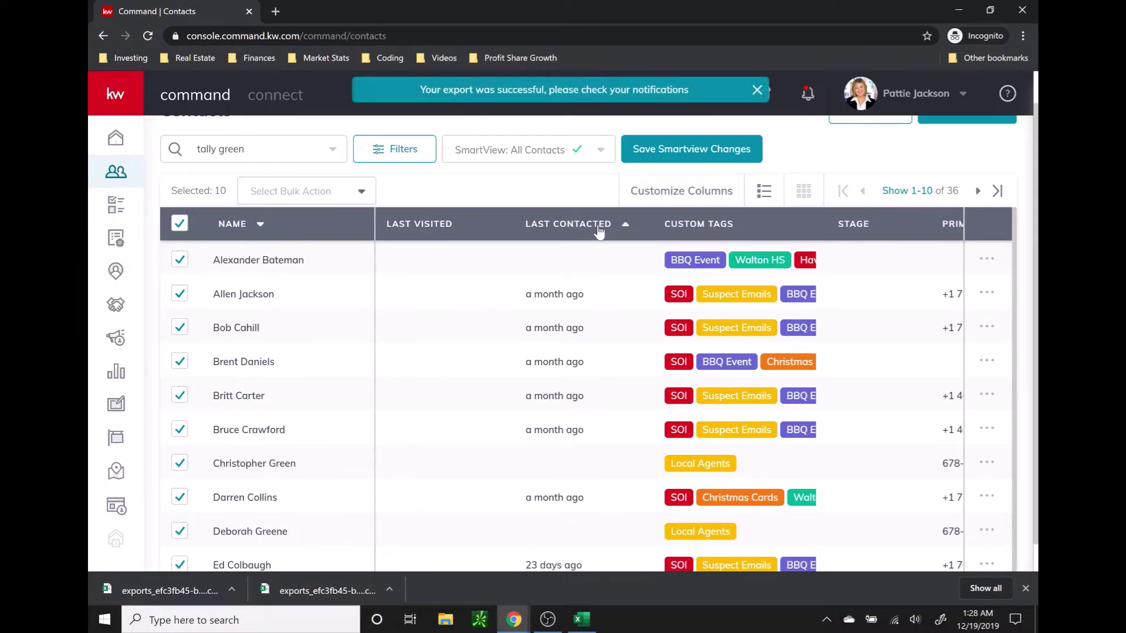
{"action": "scroll", "coordinate": [598, 232], "scroll_direction": "up", "scroll_amount": 1}
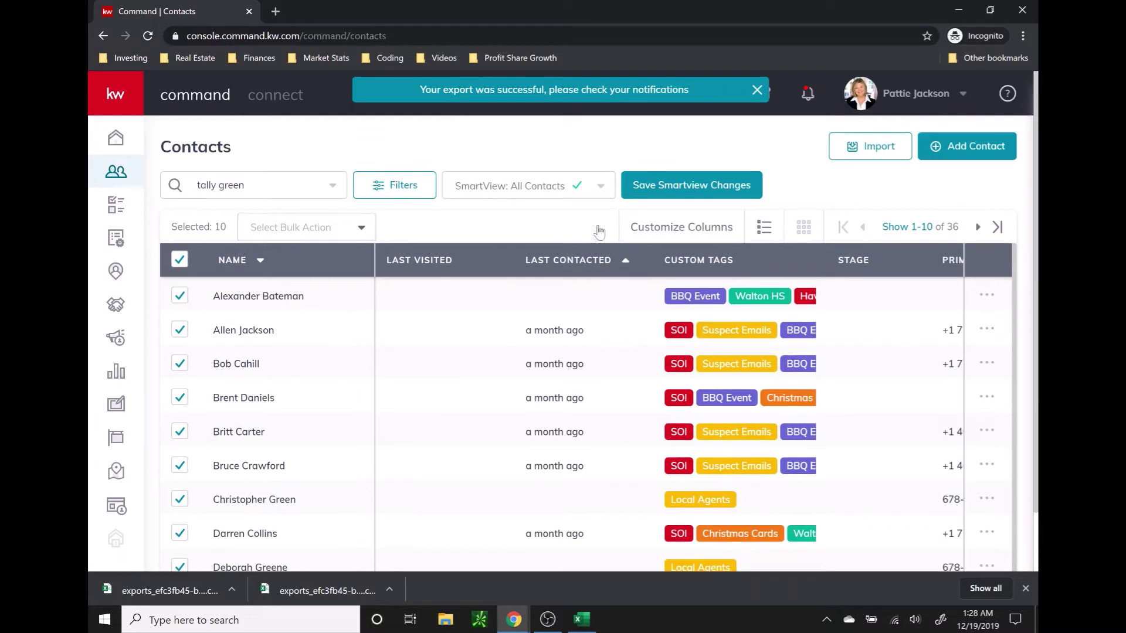
{"action": "left_click", "coordinate": [807, 99]}
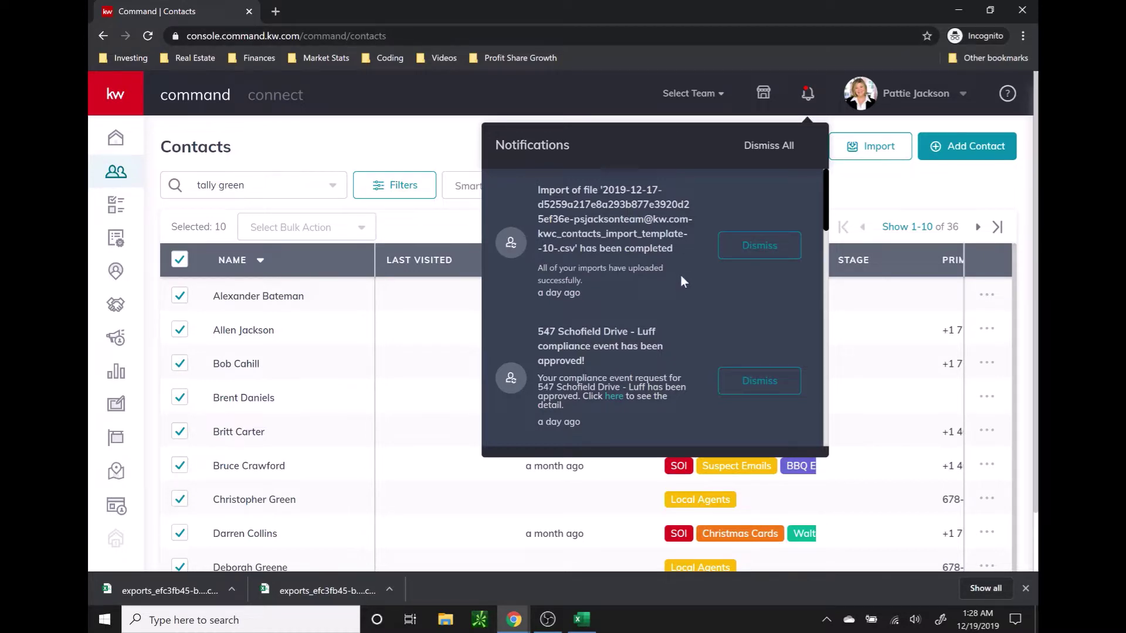
Step: Download the mailing-label export from its notification and bring the CSV up in Excel
{"action": "scroll", "coordinate": [680, 274], "scroll_direction": "down", "scroll_amount": 10}
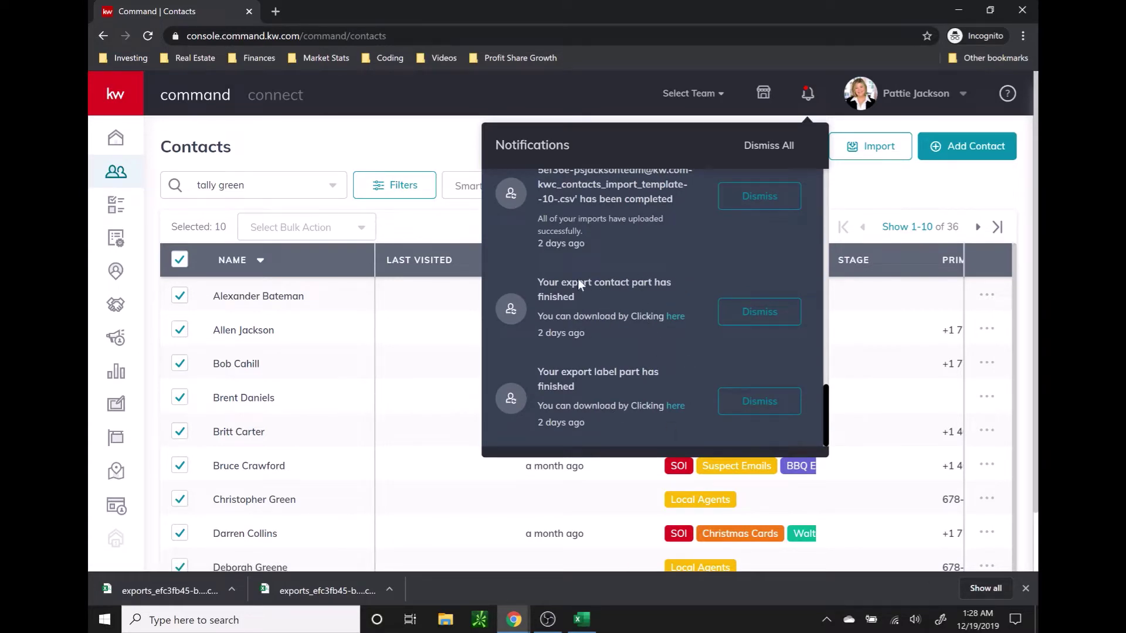
{"action": "left_click", "coordinate": [677, 318]}
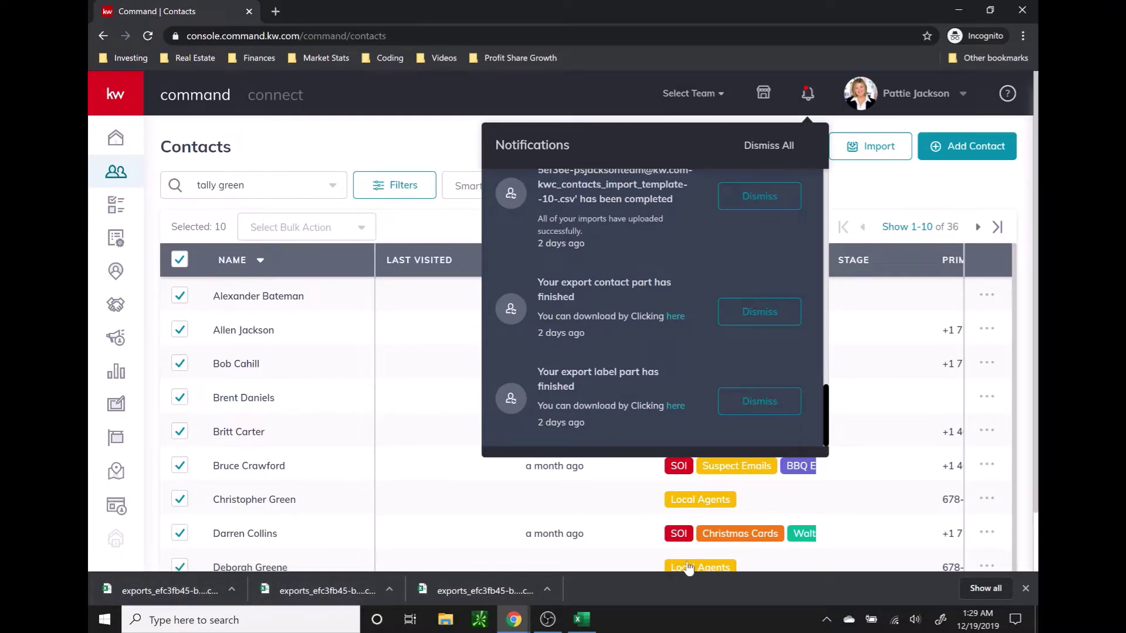
{"action": "left_click", "coordinate": [808, 94]}
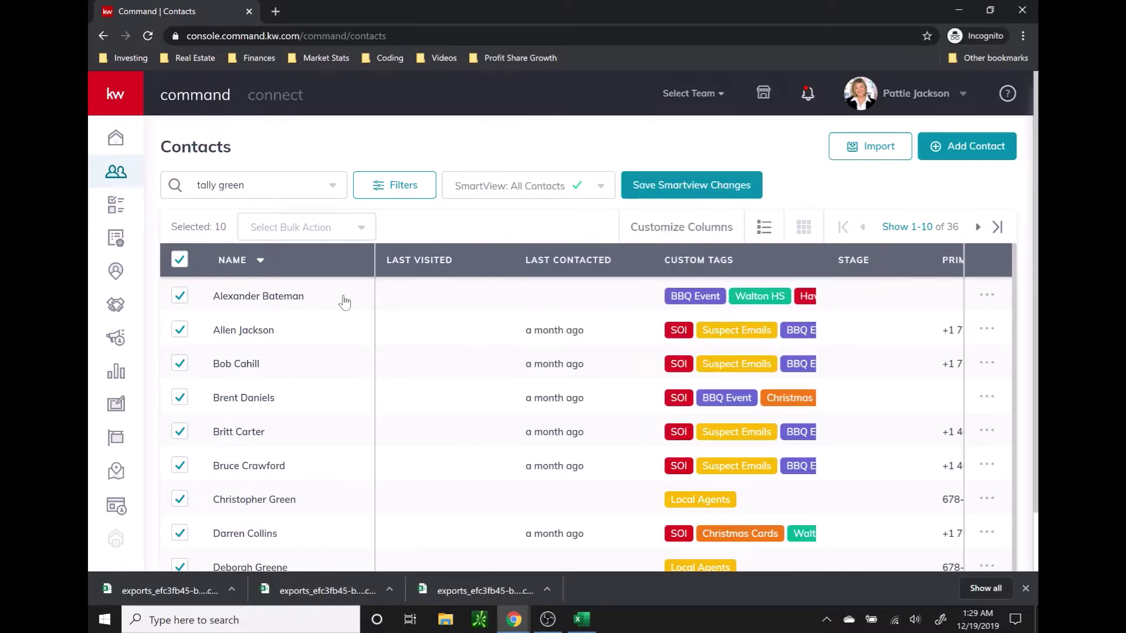
{"action": "left_click", "coordinate": [585, 626]}
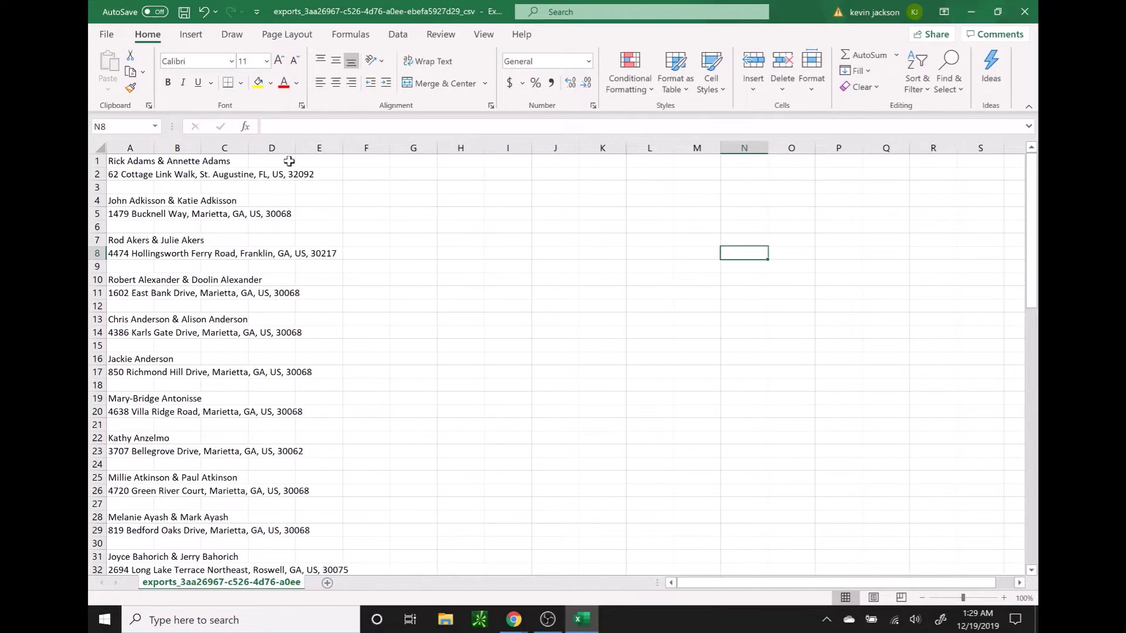
Step: Select column A's blank cells with Go To Special and delete those sheet rows
{"action": "left_click", "coordinate": [133, 162]}
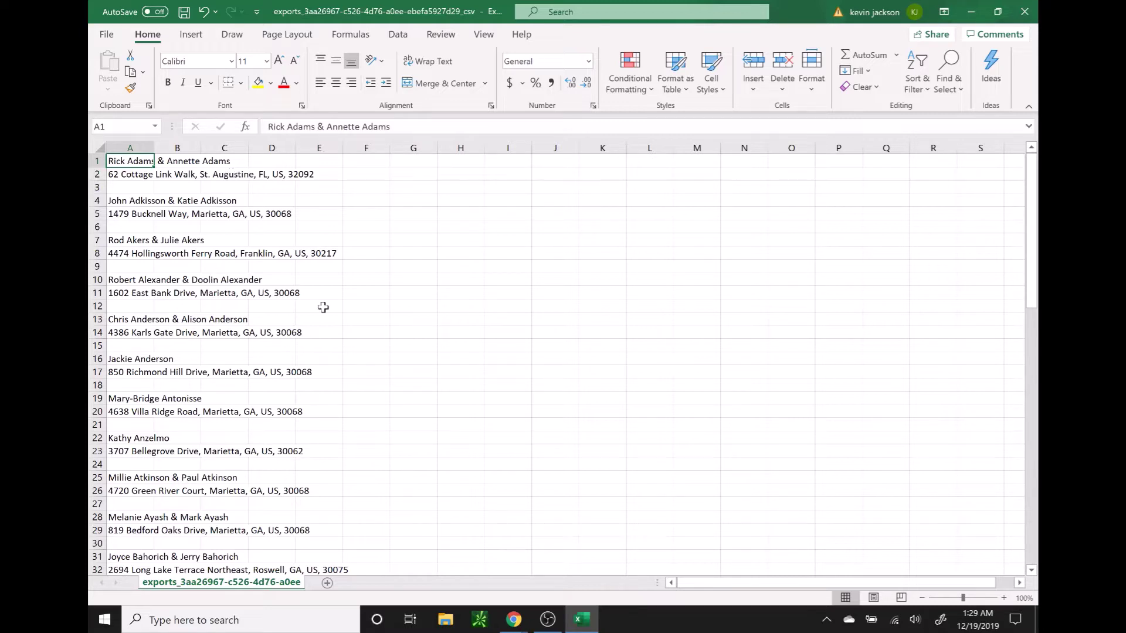
{"action": "left_click", "coordinate": [131, 147]}
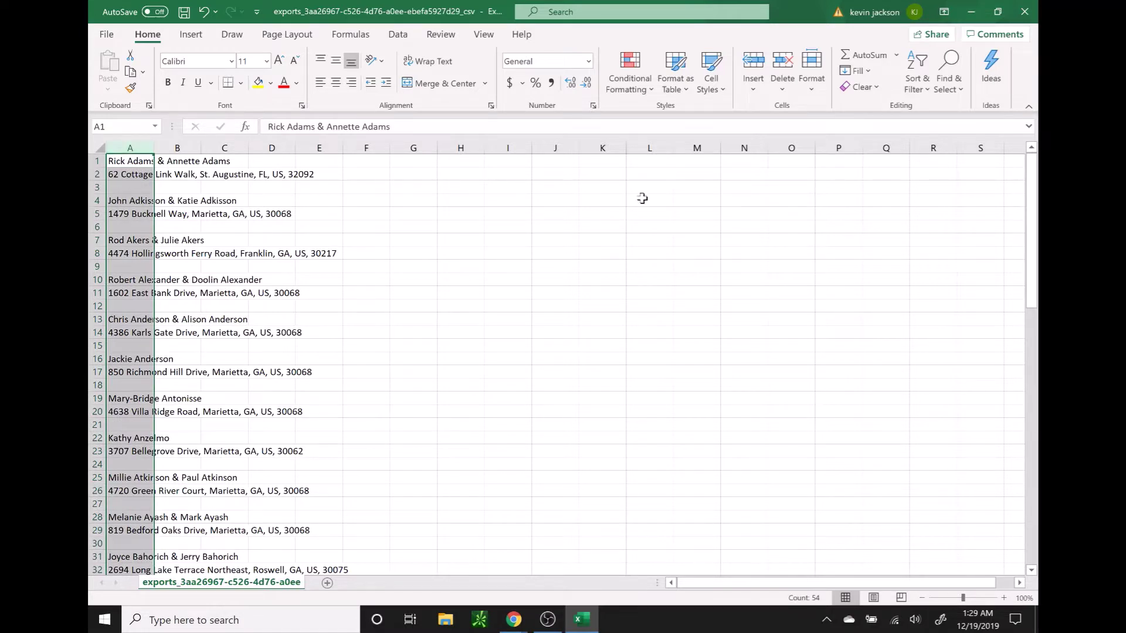
{"action": "left_click", "coordinate": [949, 66]}
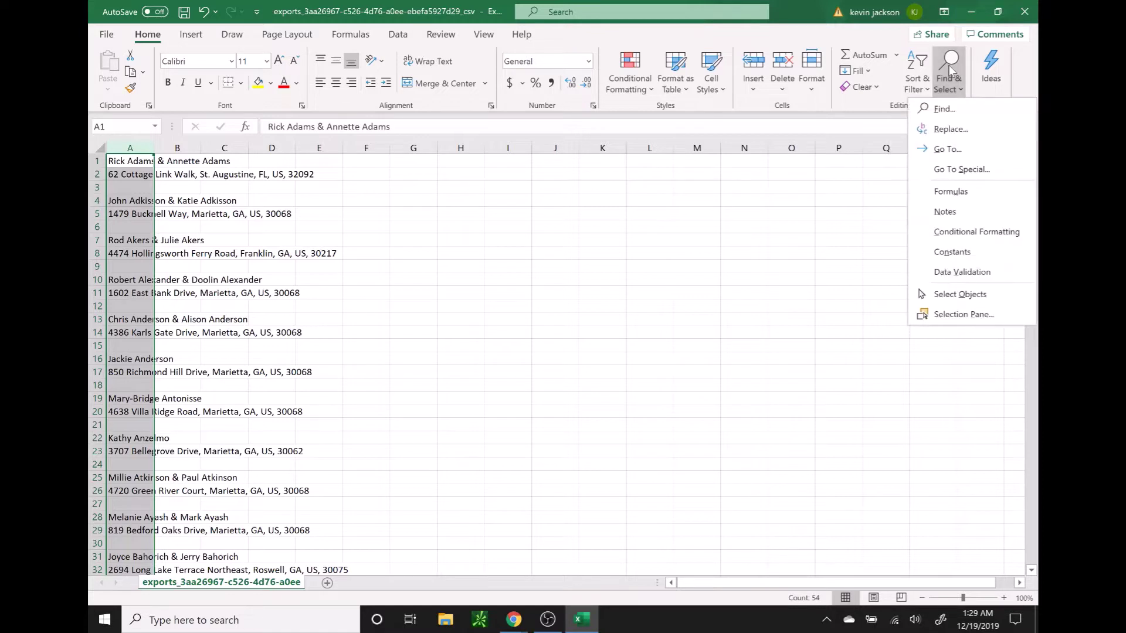
{"action": "left_click", "coordinate": [963, 170]}
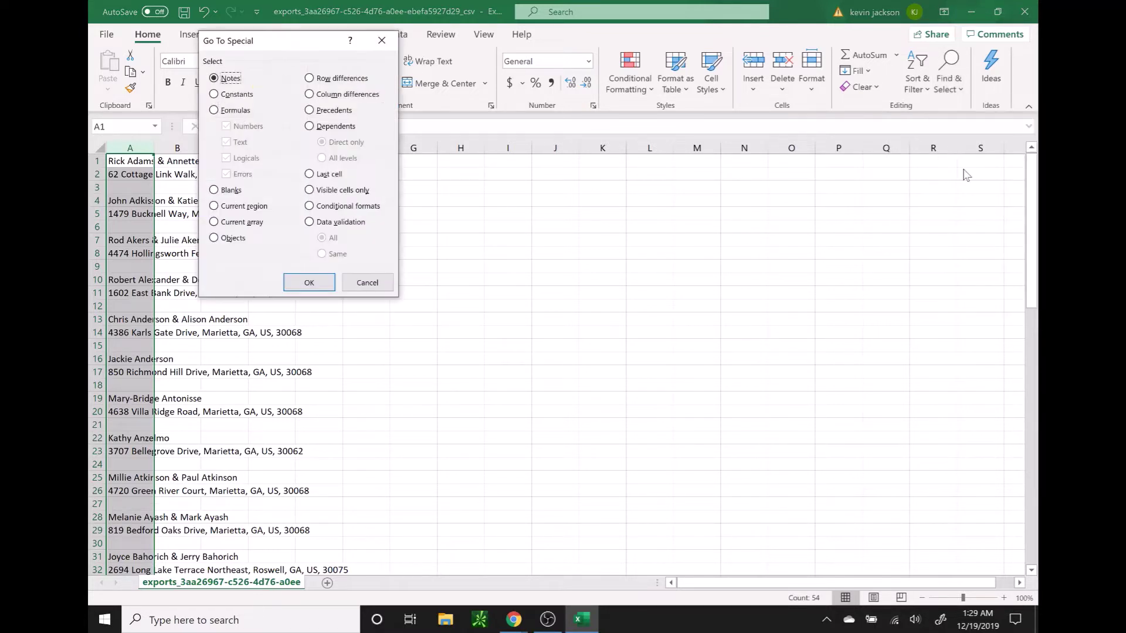
{"action": "left_click", "coordinate": [214, 191]}
{"action": "left_click", "coordinate": [305, 281]}
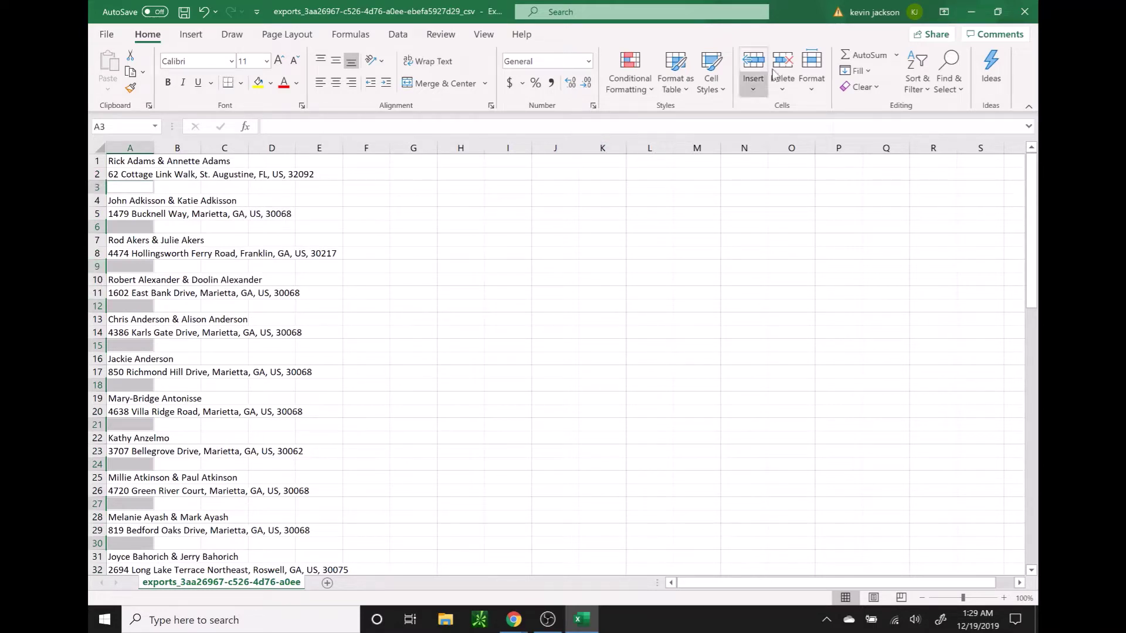
{"action": "left_click", "coordinate": [783, 85]}
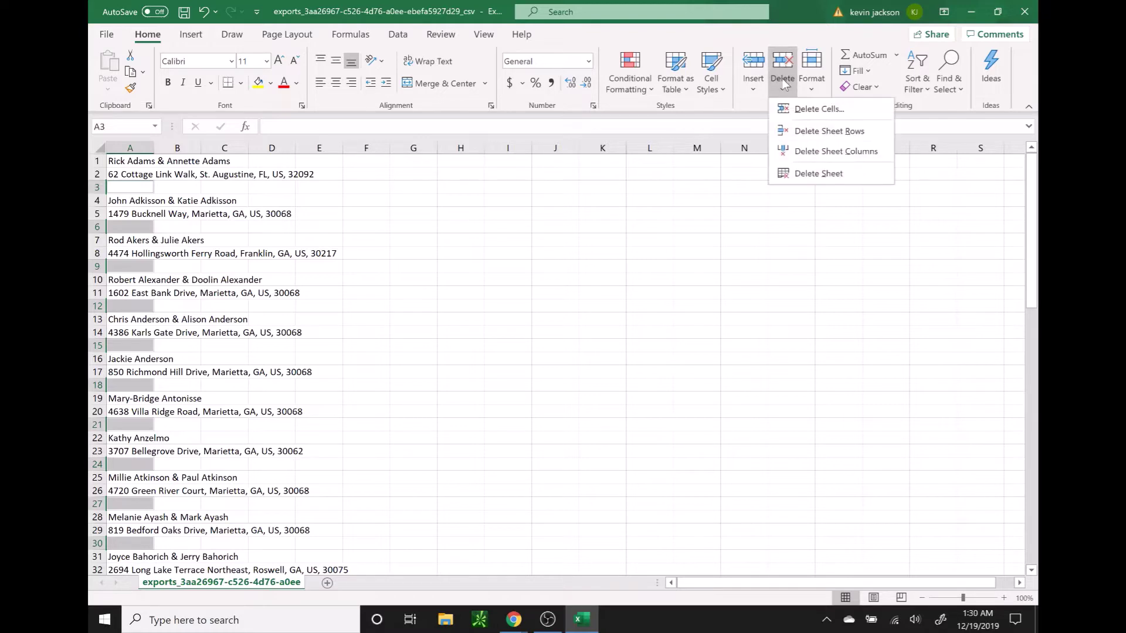
{"action": "left_click", "coordinate": [833, 134]}
{"action": "left_click", "coordinate": [474, 254]}
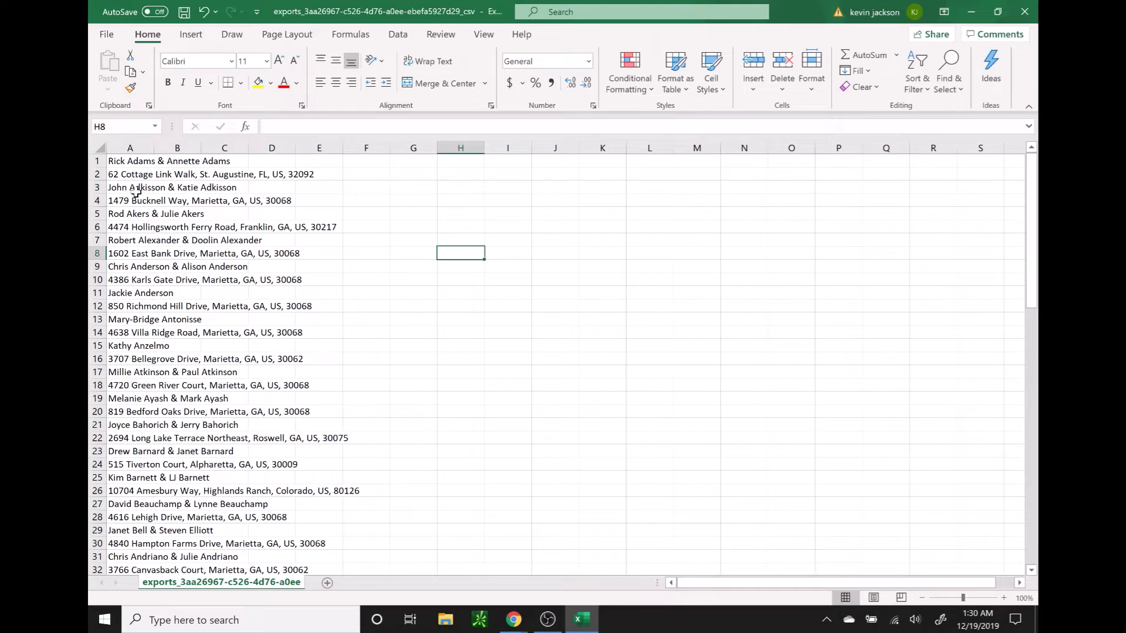
Step: Drag the header borders to widen columns A and B to fit the addresses
{"action": "left_click", "coordinate": [444, 228]}
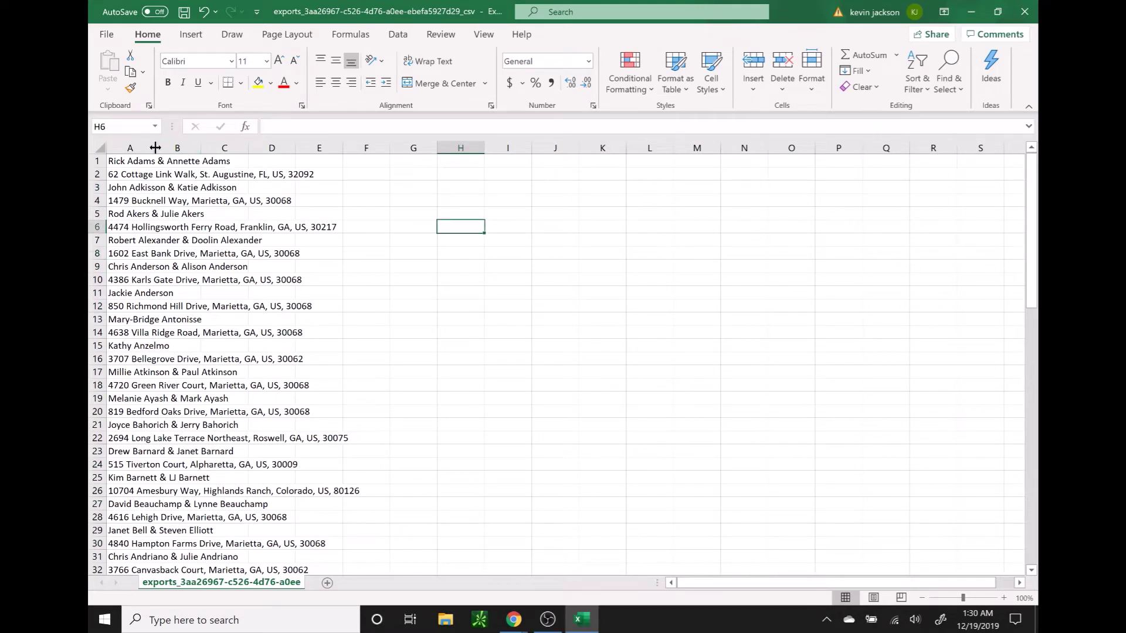
{"action": "left_click_drag", "start_coordinate": [153, 147], "coordinate": [367, 147]}
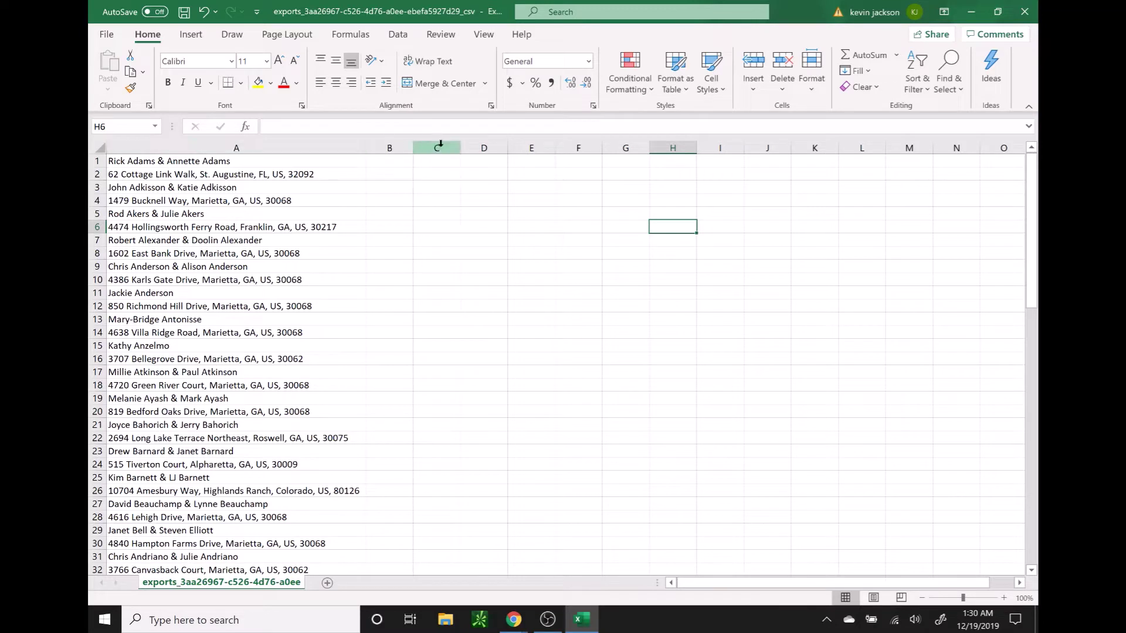
{"action": "left_click_drag", "start_coordinate": [411, 148], "coordinate": [539, 154]}
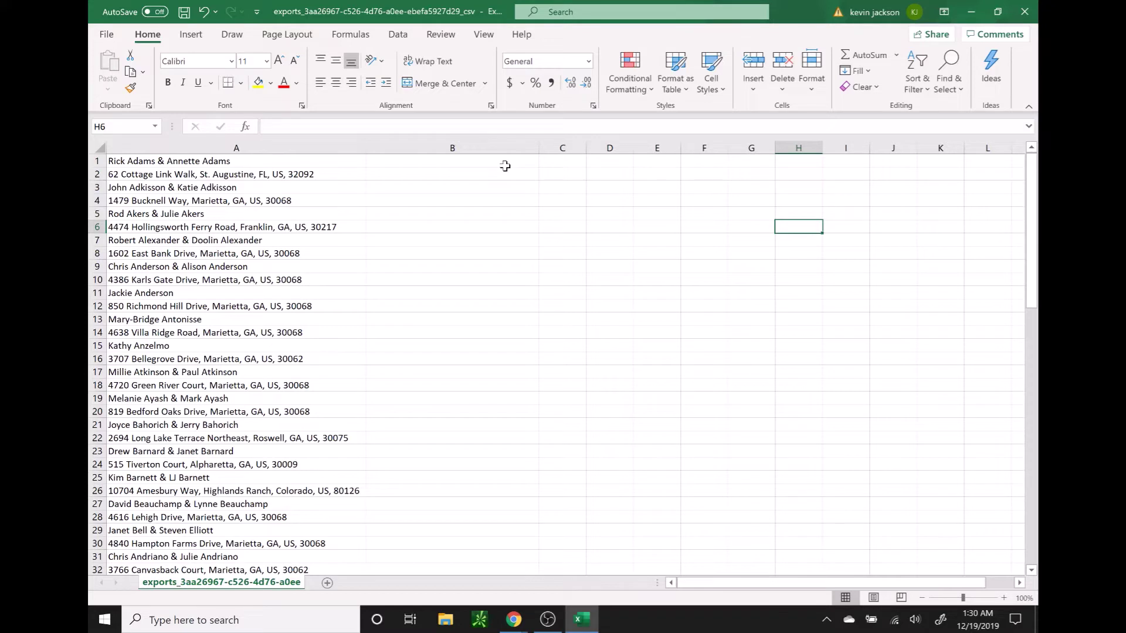
{"action": "left_click", "coordinate": [456, 161]}
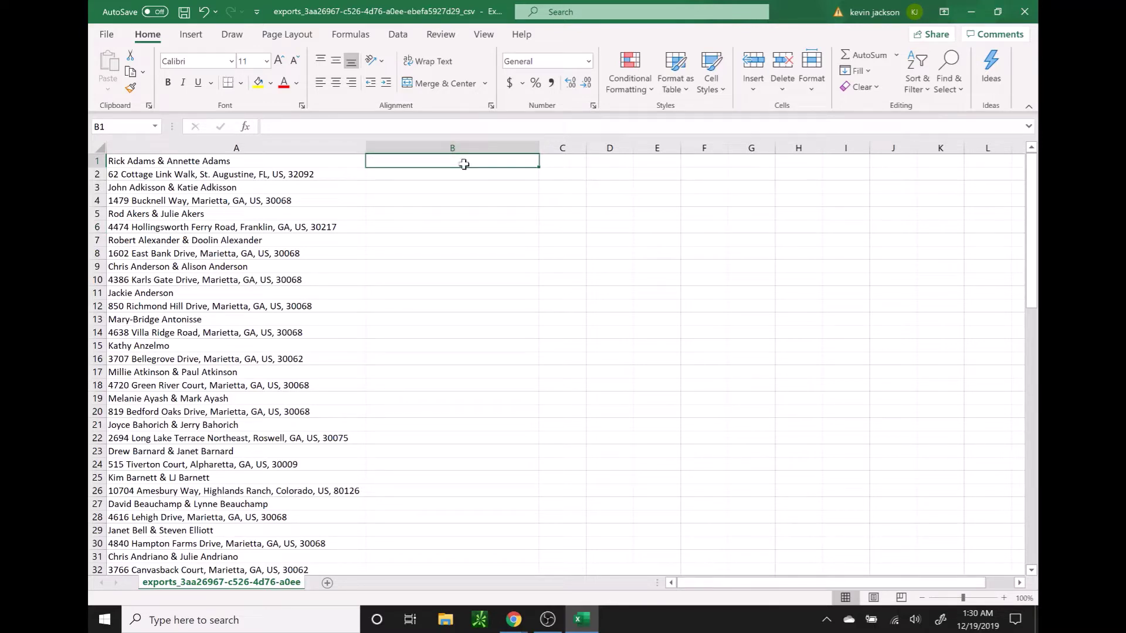
Step: Copy the Odd Rows formula =IF(ISODD(ROW(A1)),A1,"") from the Google Doc
{"action": "key", "text": "alt+Tab"}
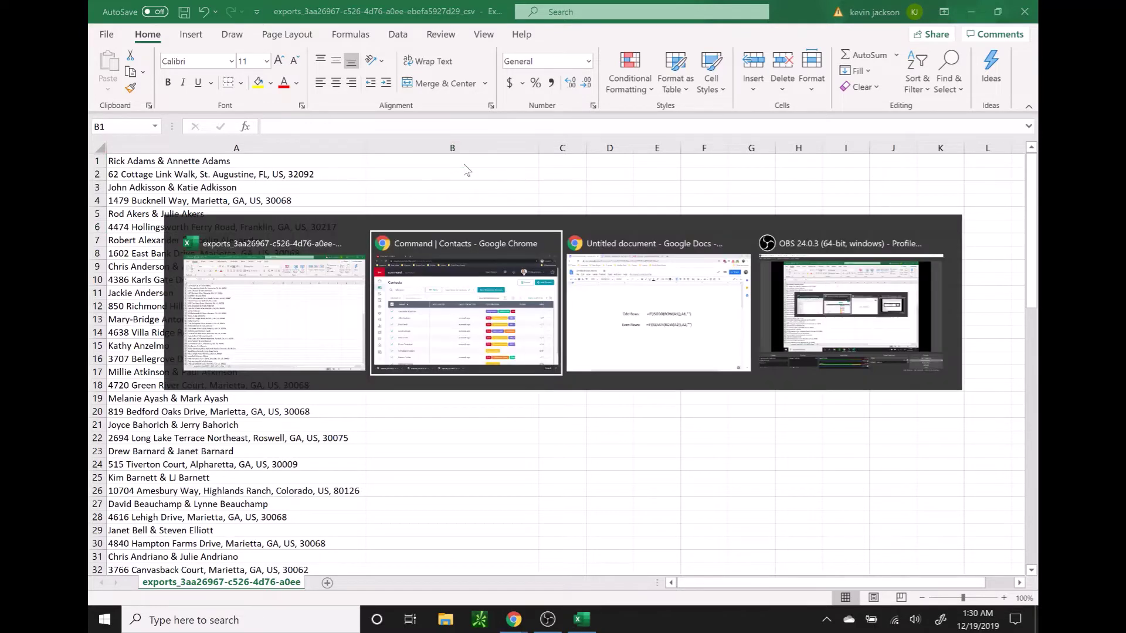
{"action": "key", "text": "Tab"}
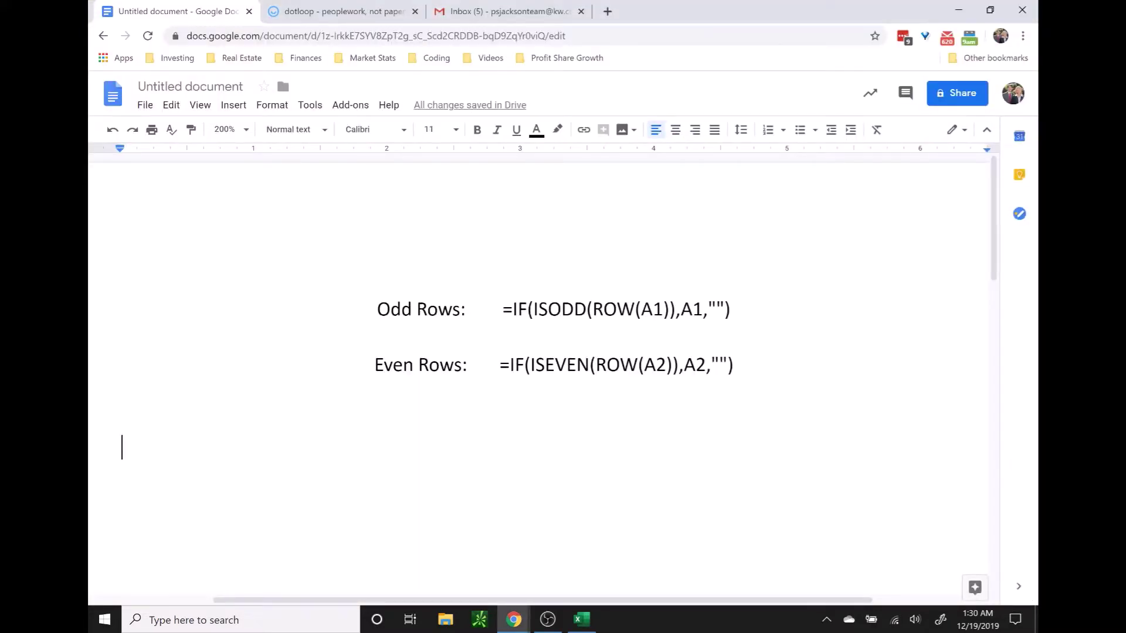
{"action": "key", "text": "alt+Tab"}
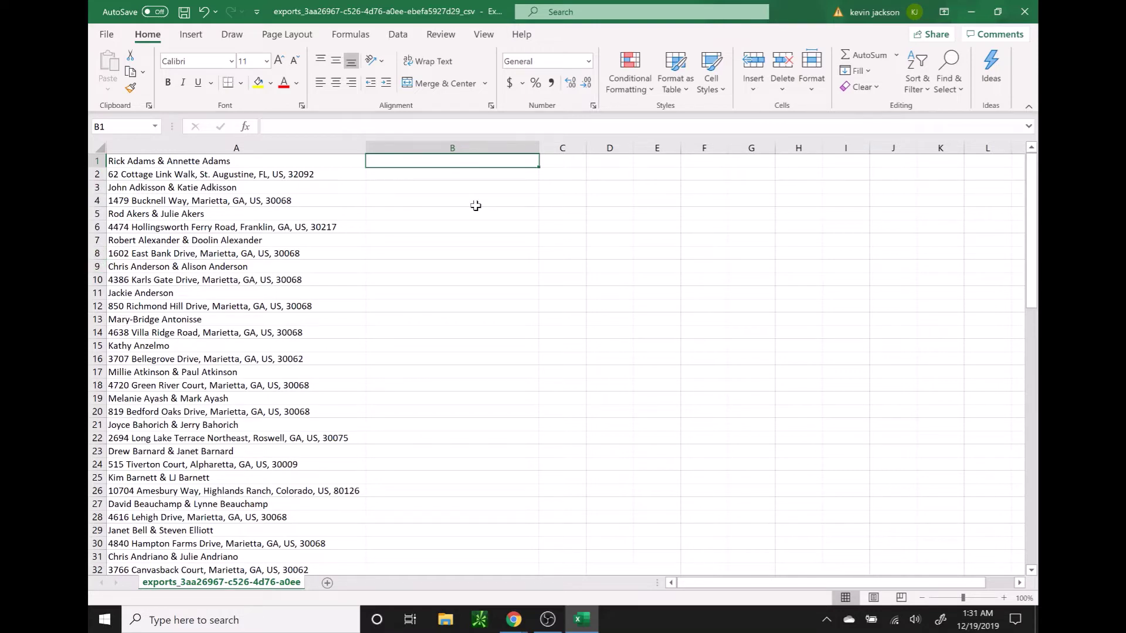
{"action": "key", "text": "alt+Tab"}
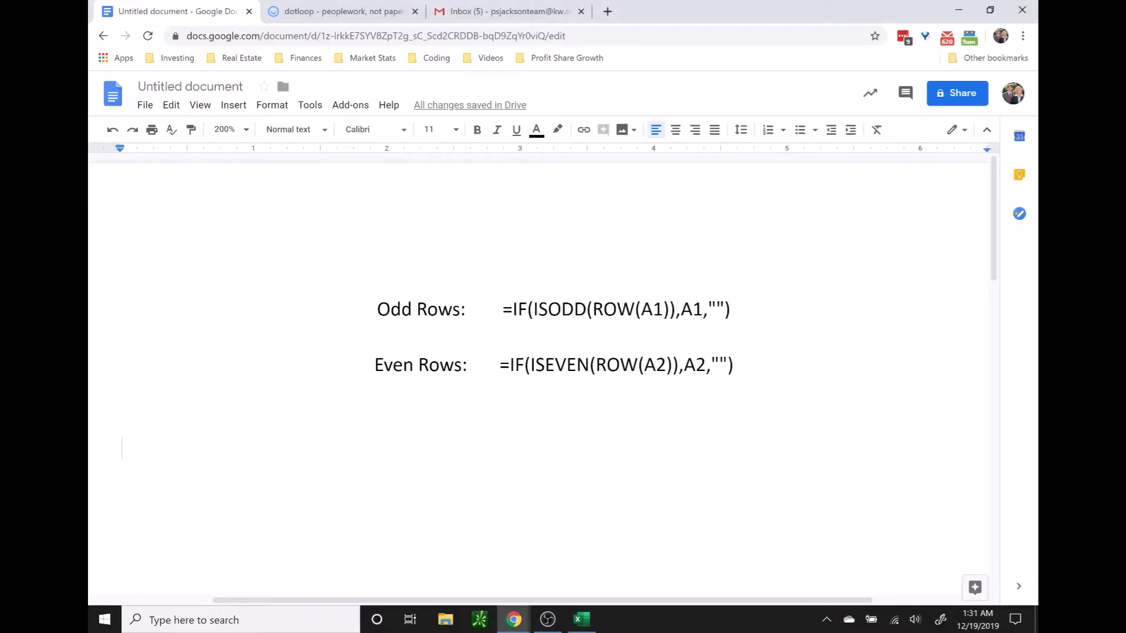
{"action": "left_click_drag", "start_coordinate": [504, 309], "coordinate": [731, 310]}
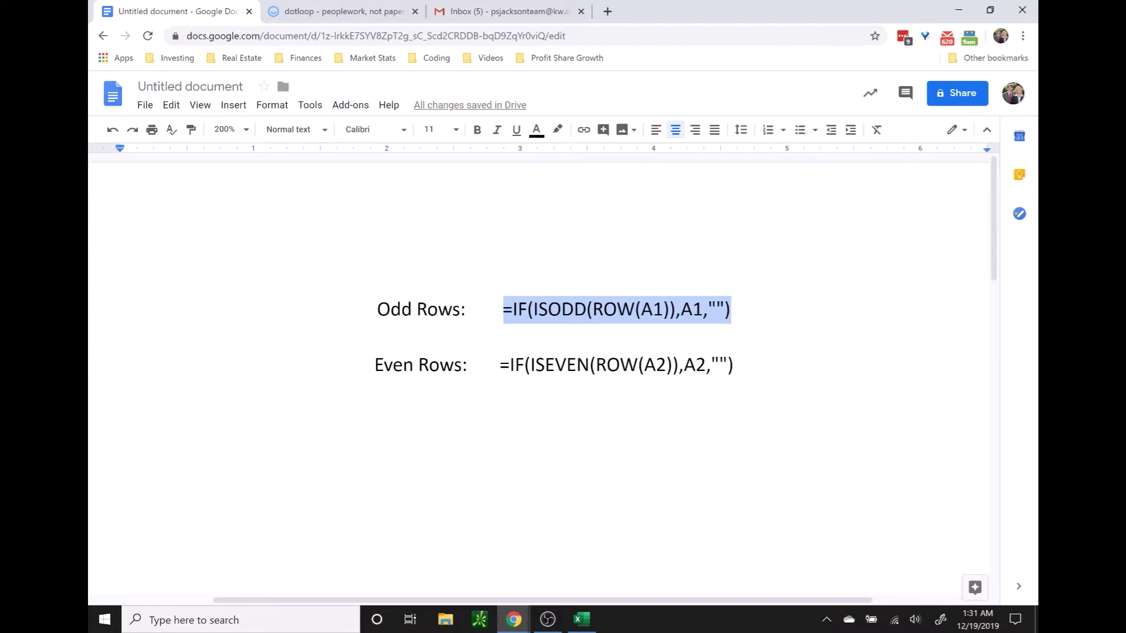
{"action": "right_click", "coordinate": [631, 314]}
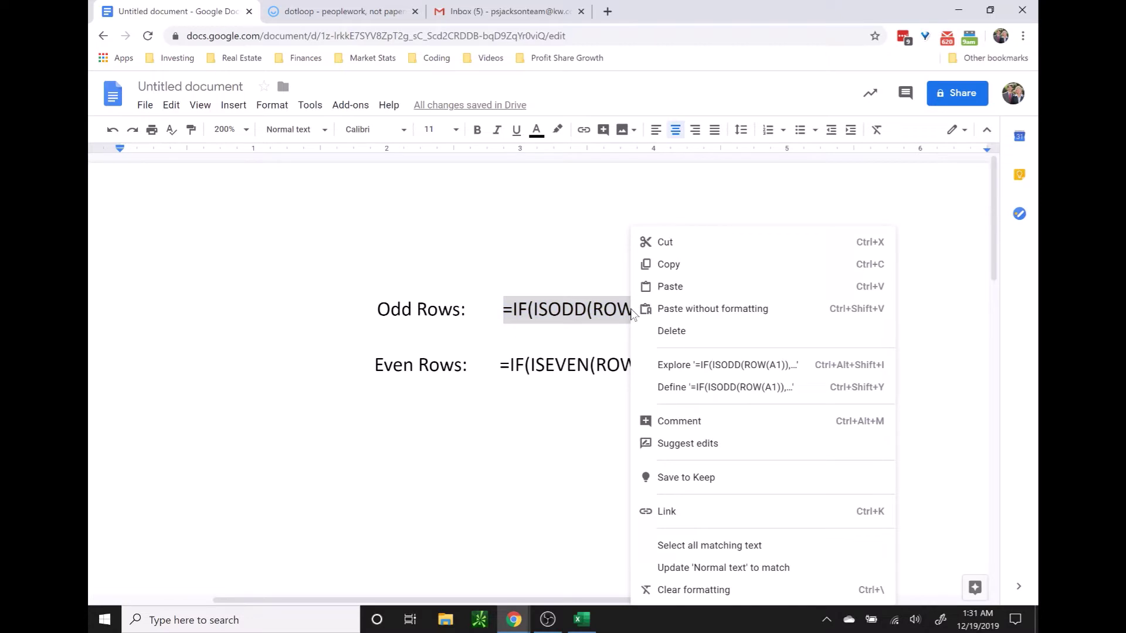
{"action": "left_click", "coordinate": [667, 264]}
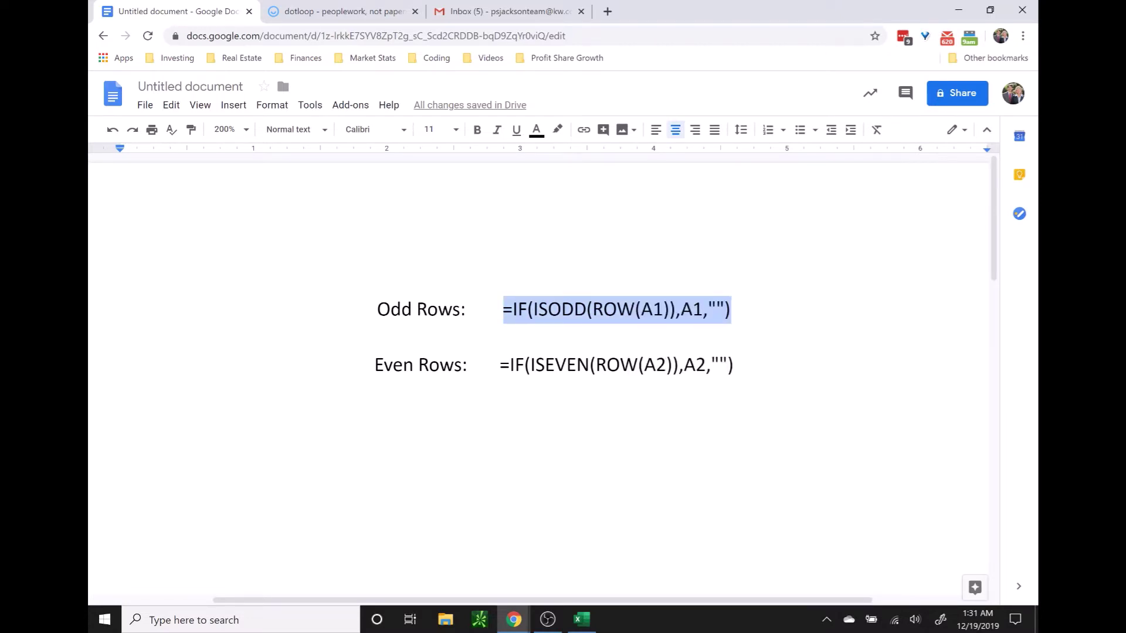
{"action": "key", "text": "alt+Tab"}
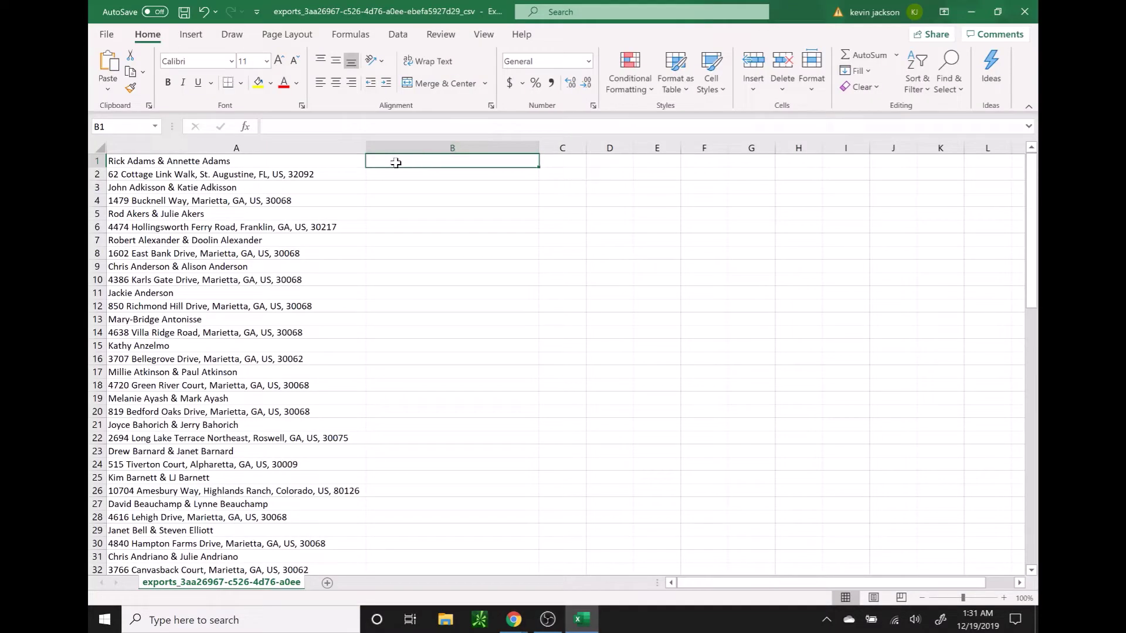
Step: Paste the odd-rows formula into B1, fill it down column B, and widen column C
{"action": "left_click", "coordinate": [449, 158]}
{"action": "key", "text": "F2"}
{"action": "key", "text": "ctrl+v"}
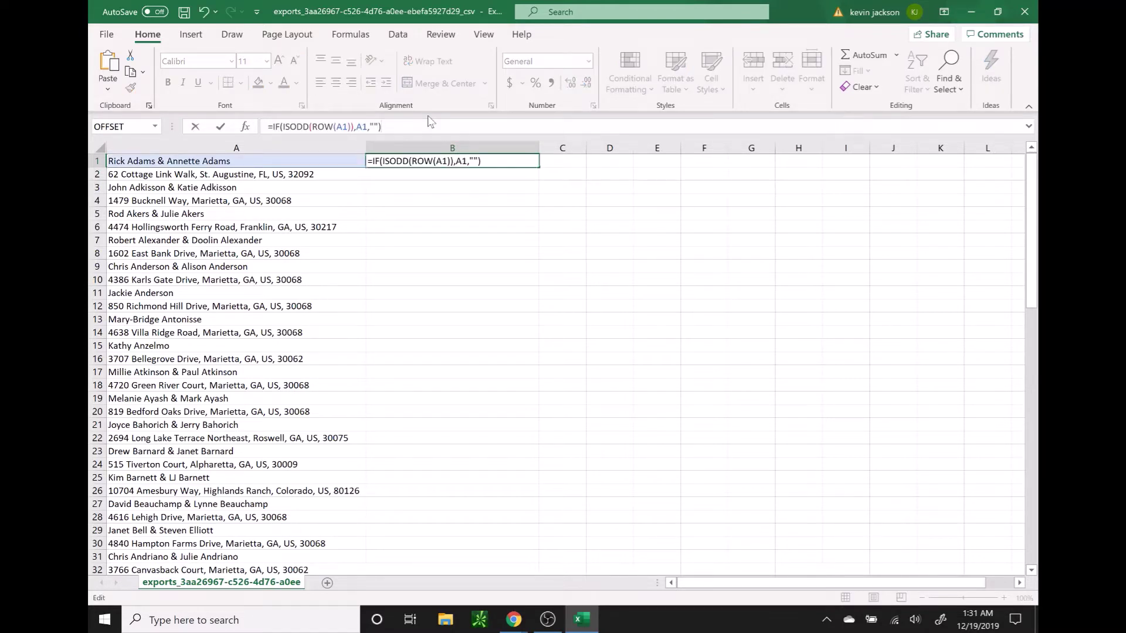
{"action": "key", "text": "Return"}
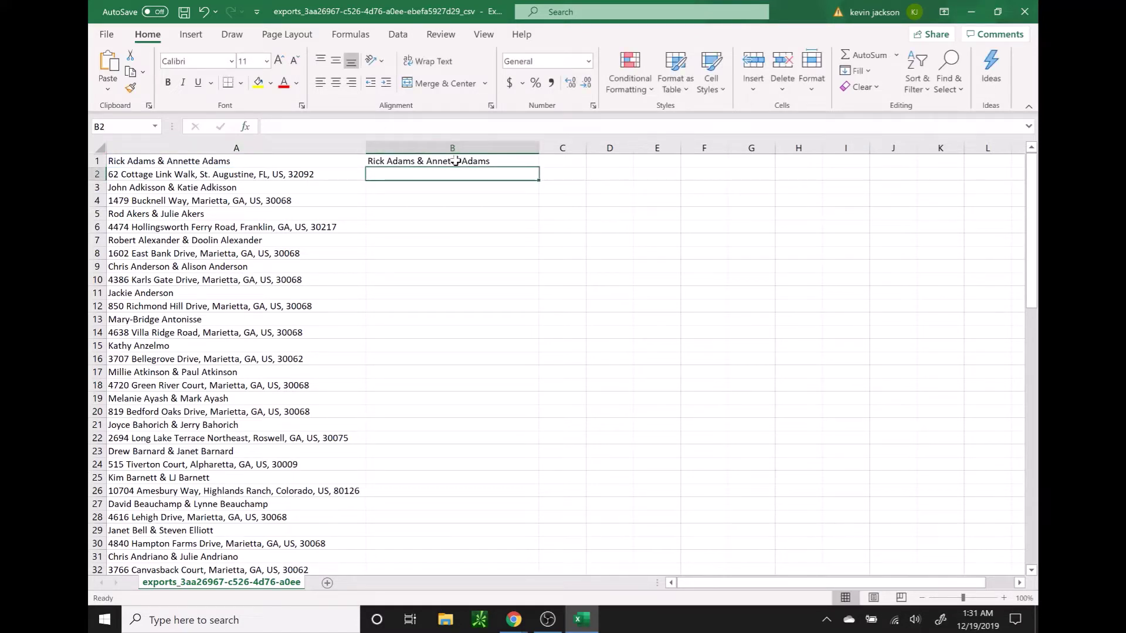
{"action": "left_click", "coordinate": [473, 161]}
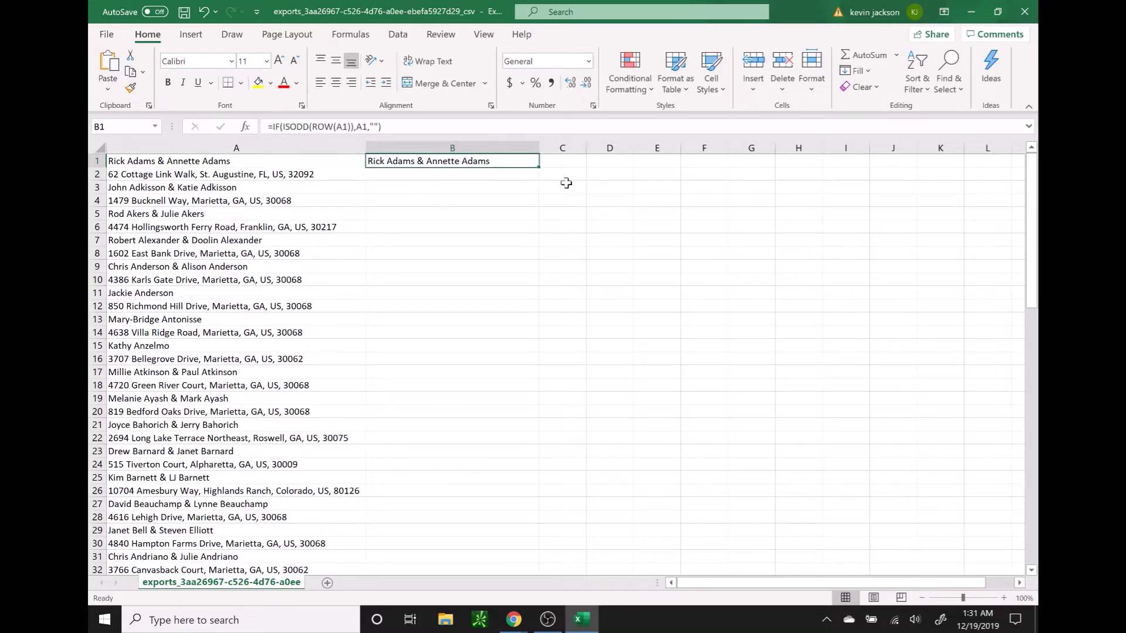
{"action": "double_click", "coordinate": [537, 168]}
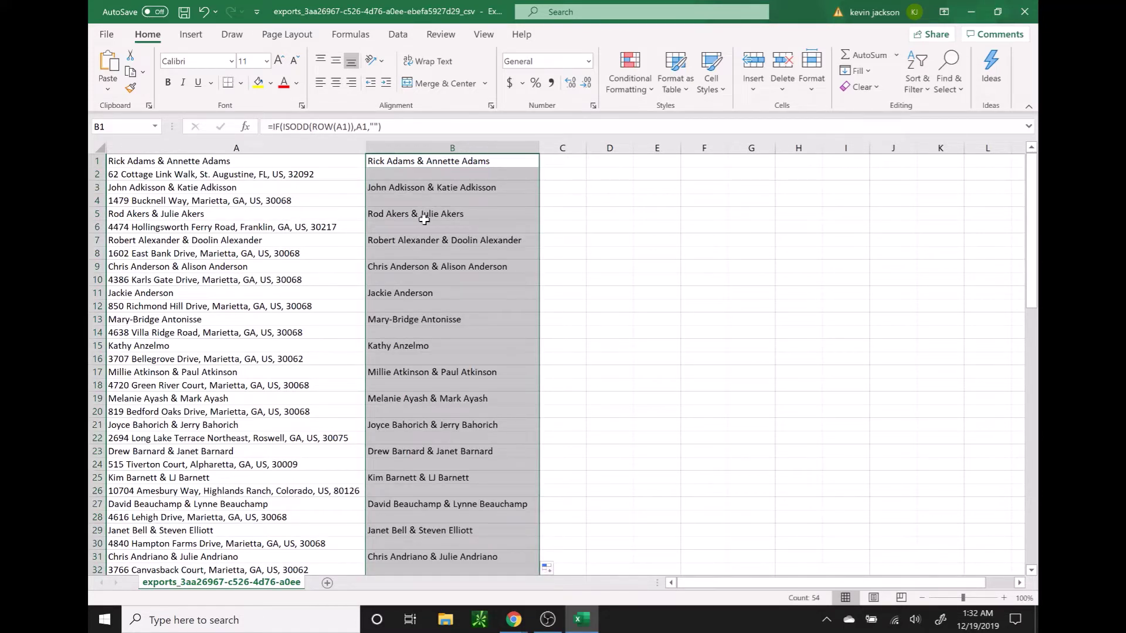
{"action": "left_click_drag", "start_coordinate": [586, 147], "coordinate": [726, 151]}
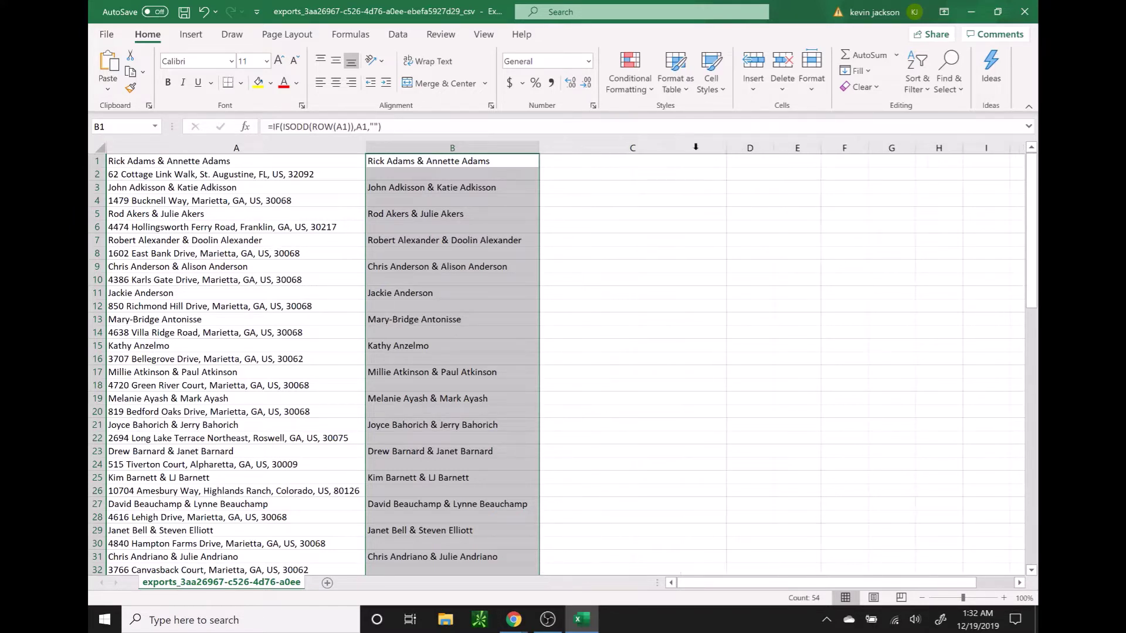
{"action": "left_click", "coordinate": [614, 162]}
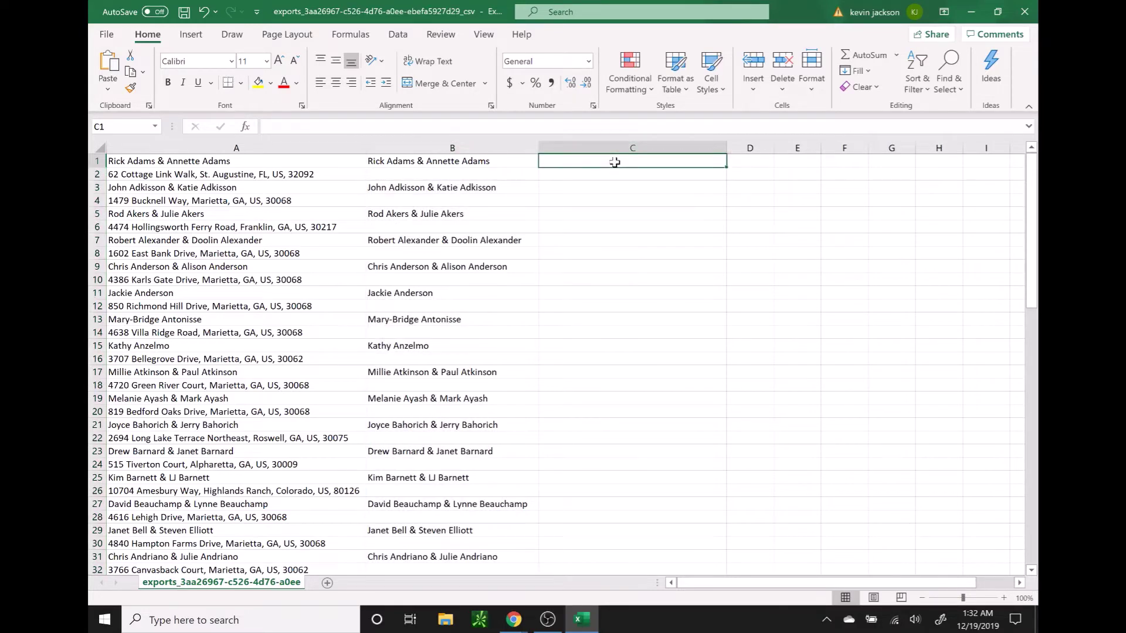
Step: Copy the Even Rows formula =IF(ISEVEN(ROW(A2)),A2,"") from the doc into cell C1
{"action": "key", "text": "alt+Tab"}
{"action": "left_click_drag", "start_coordinate": [500, 364], "coordinate": [735, 364]}
{"action": "key", "text": "alt+Tab"}
{"action": "left_click", "coordinate": [551, 126]}
{"action": "key", "text": "ctrl+v"}
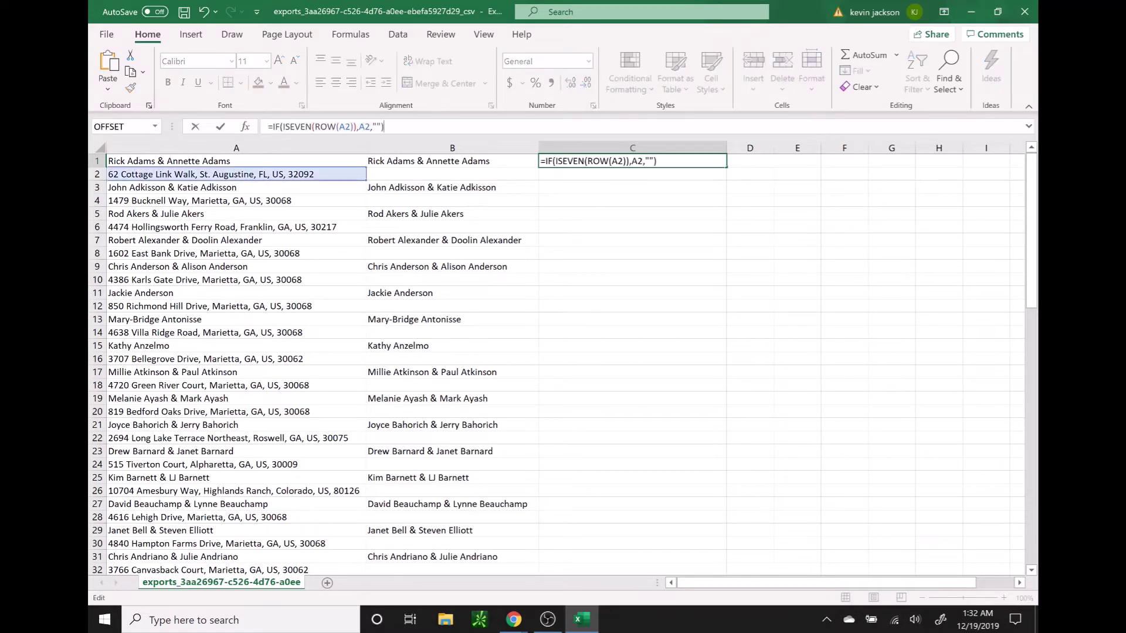
{"action": "key", "text": "Return"}
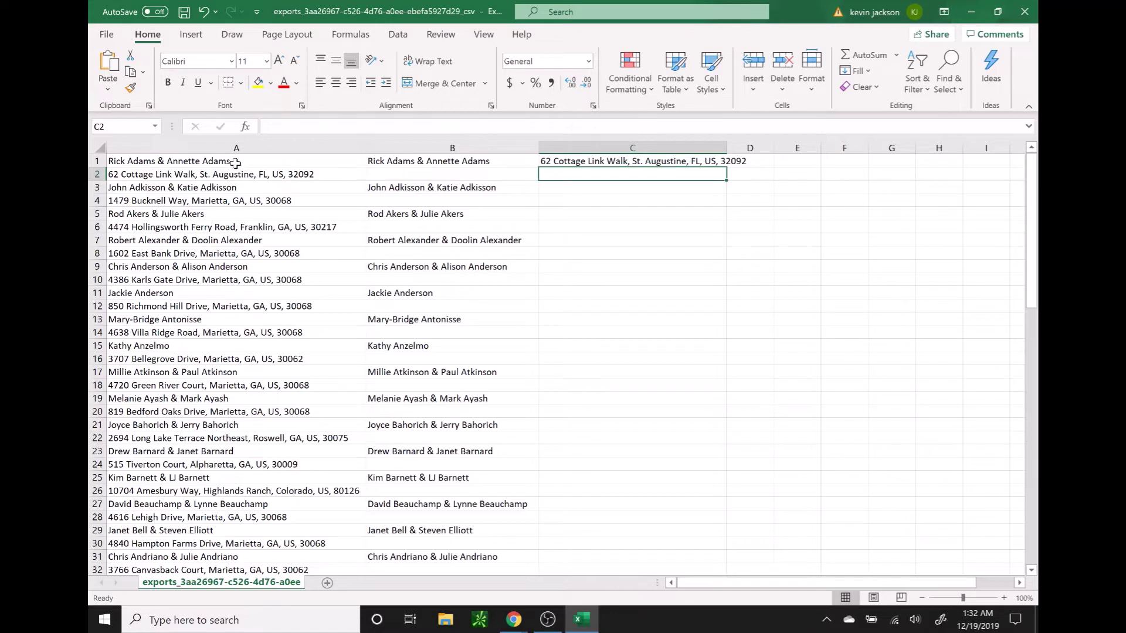
Step: Widen column C and fill the even-row formula down the whole column
{"action": "left_click", "coordinate": [179, 161]}
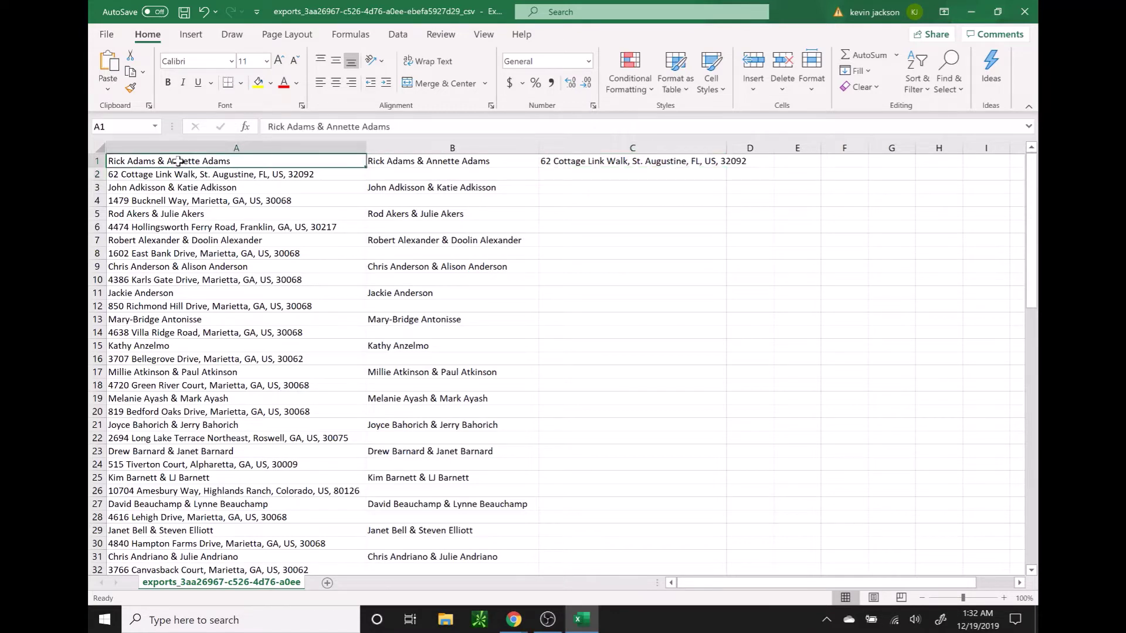
{"action": "left_click", "coordinate": [416, 164]}
{"action": "left_click", "coordinate": [277, 175]}
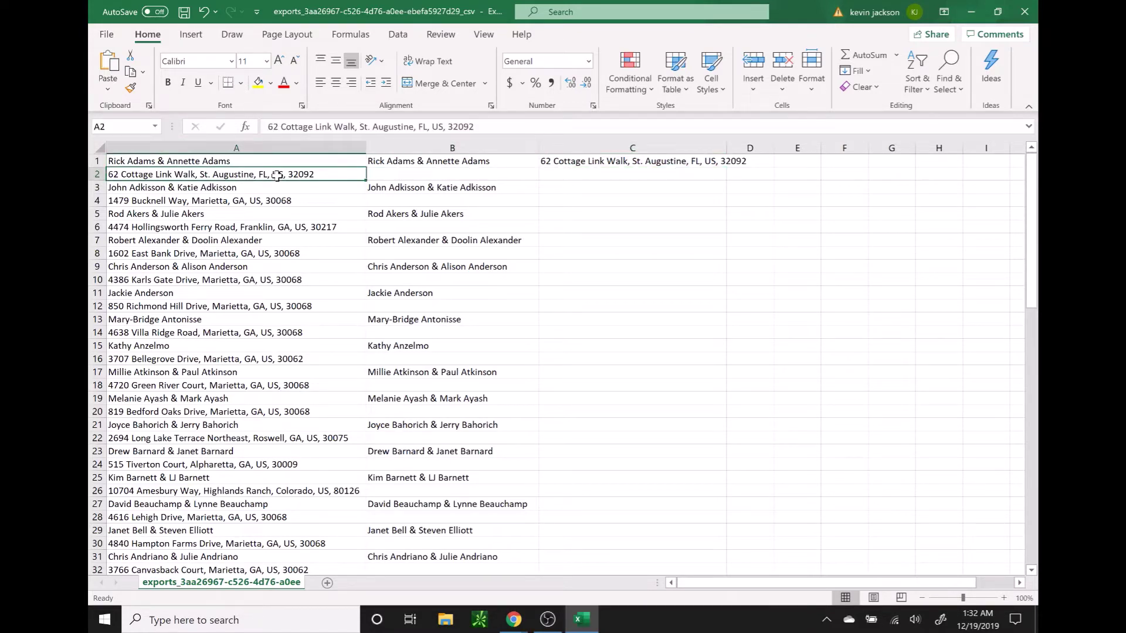
{"action": "left_click", "coordinate": [557, 163]}
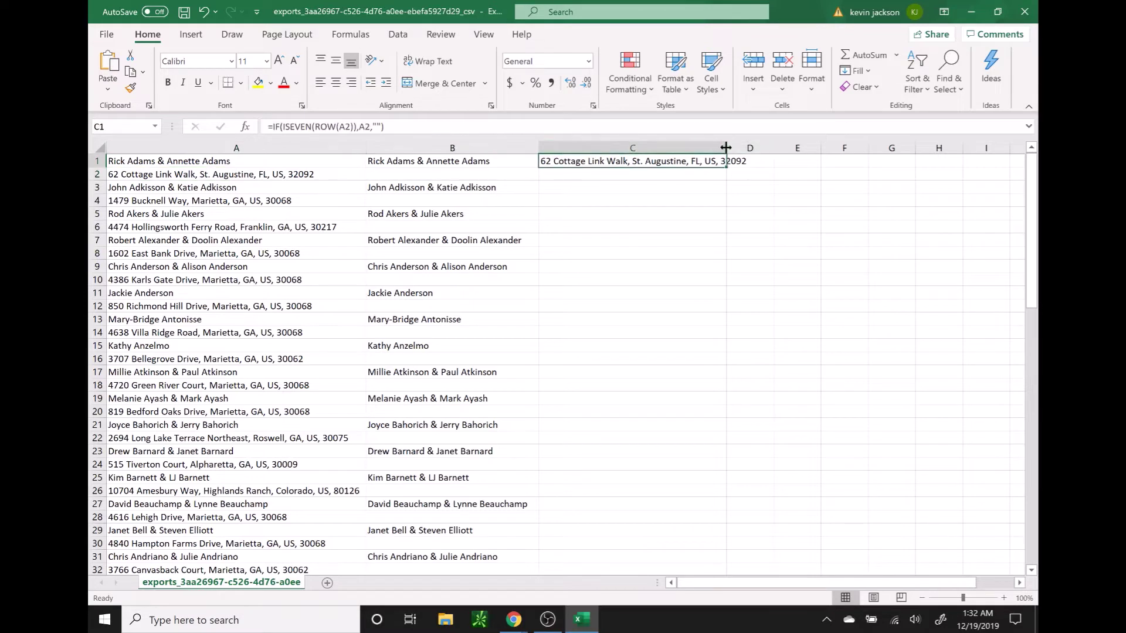
{"action": "left_click_drag", "start_coordinate": [726, 147], "coordinate": [771, 148]}
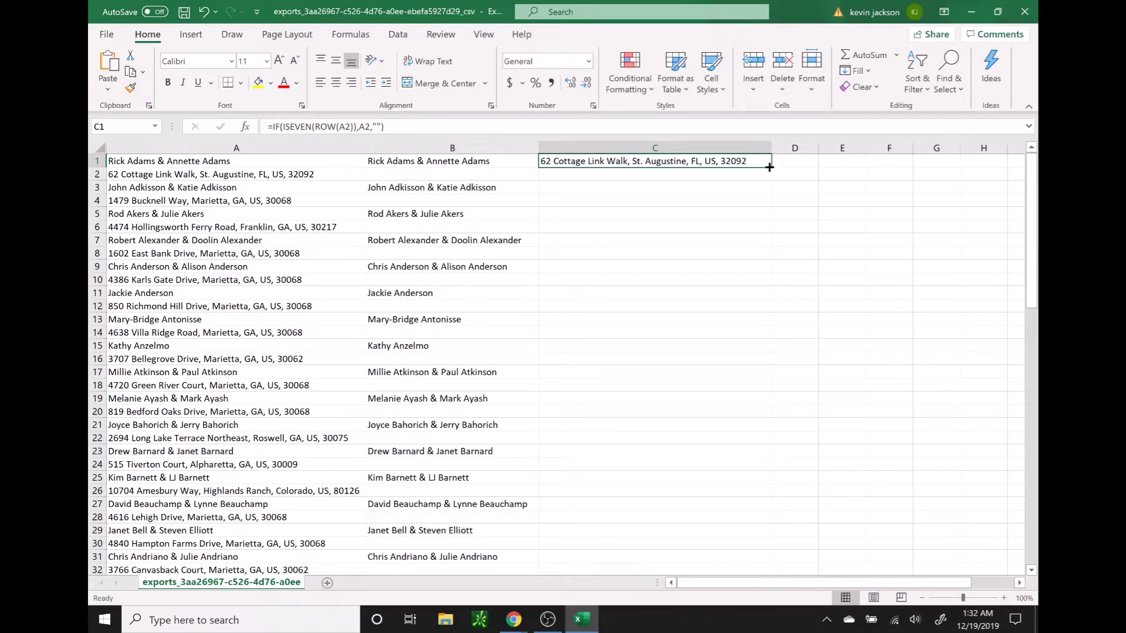
{"action": "double_click", "coordinate": [769, 167]}
{"action": "left_click", "coordinate": [681, 150]}
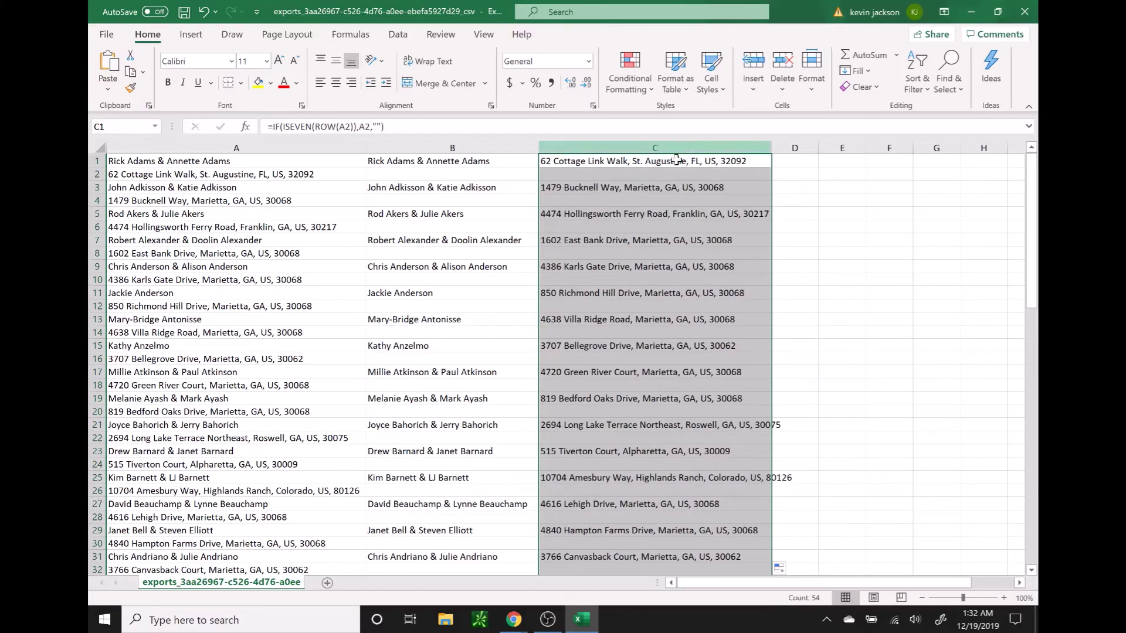
{"action": "left_click", "coordinate": [829, 304]}
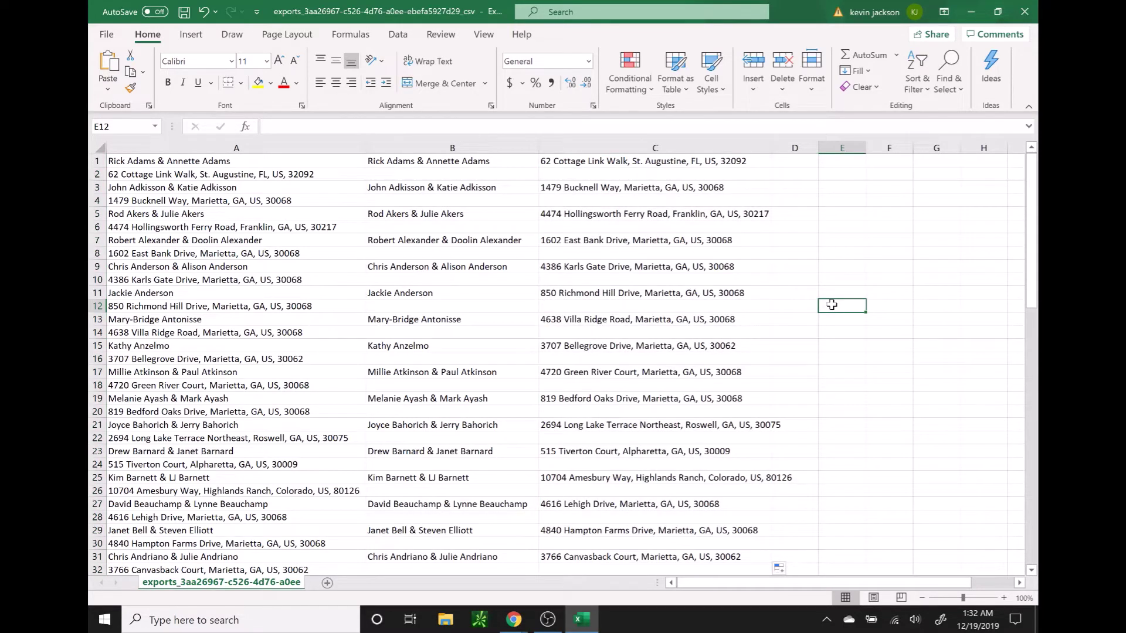
Step: Paste column B back as plain values and spot-check cells B1 through B7
{"action": "left_click", "coordinate": [447, 148]}
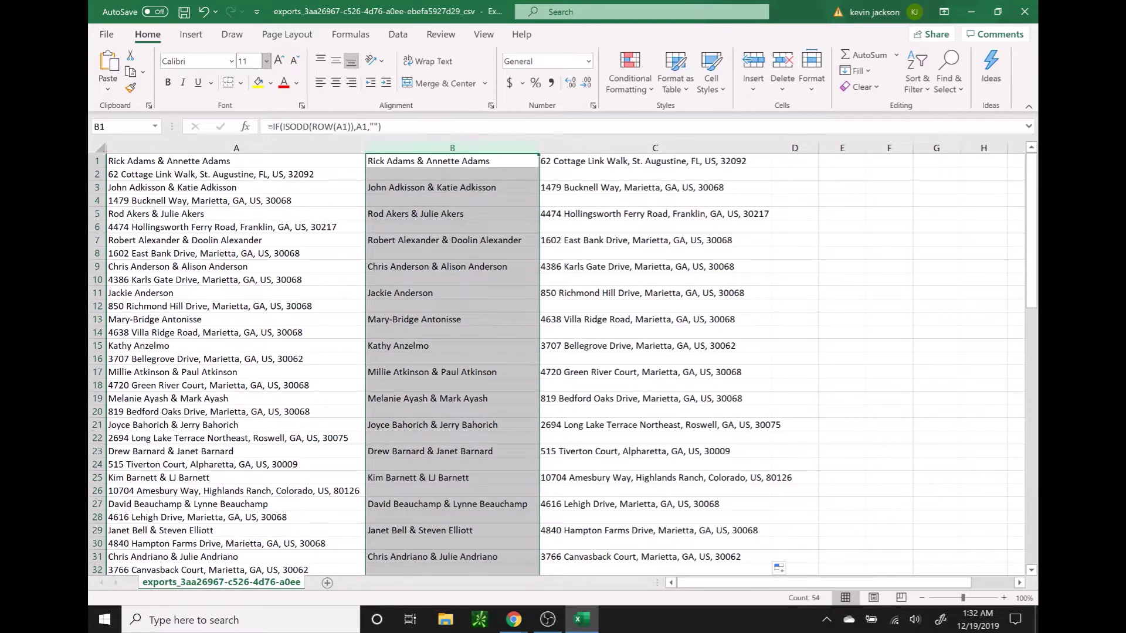
{"action": "left_click", "coordinate": [131, 74]}
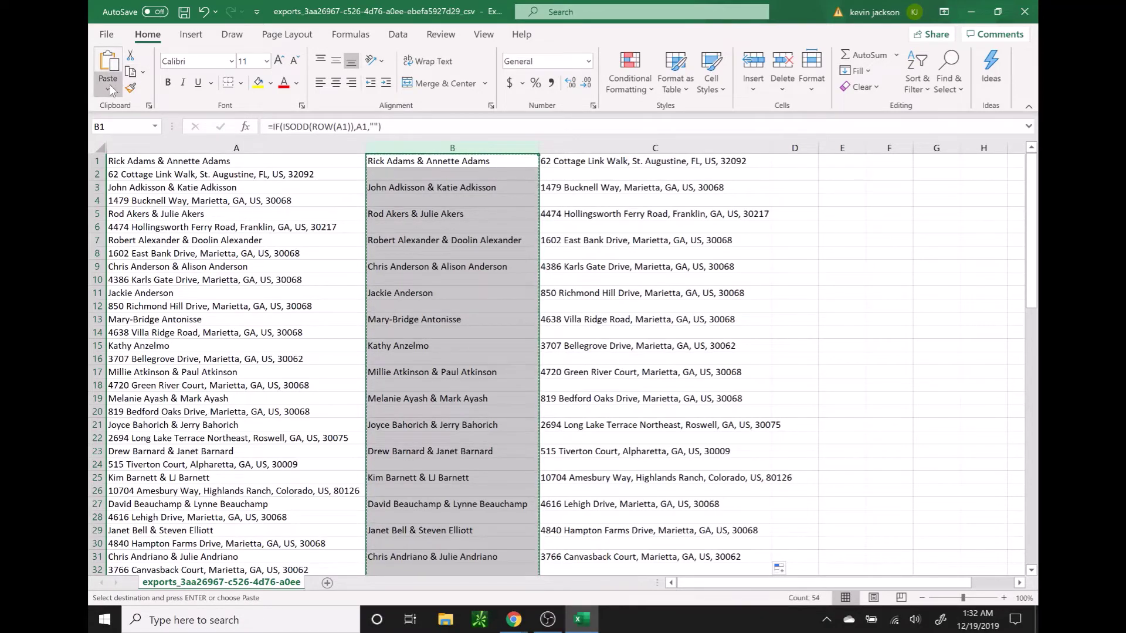
{"action": "left_click", "coordinate": [108, 91]}
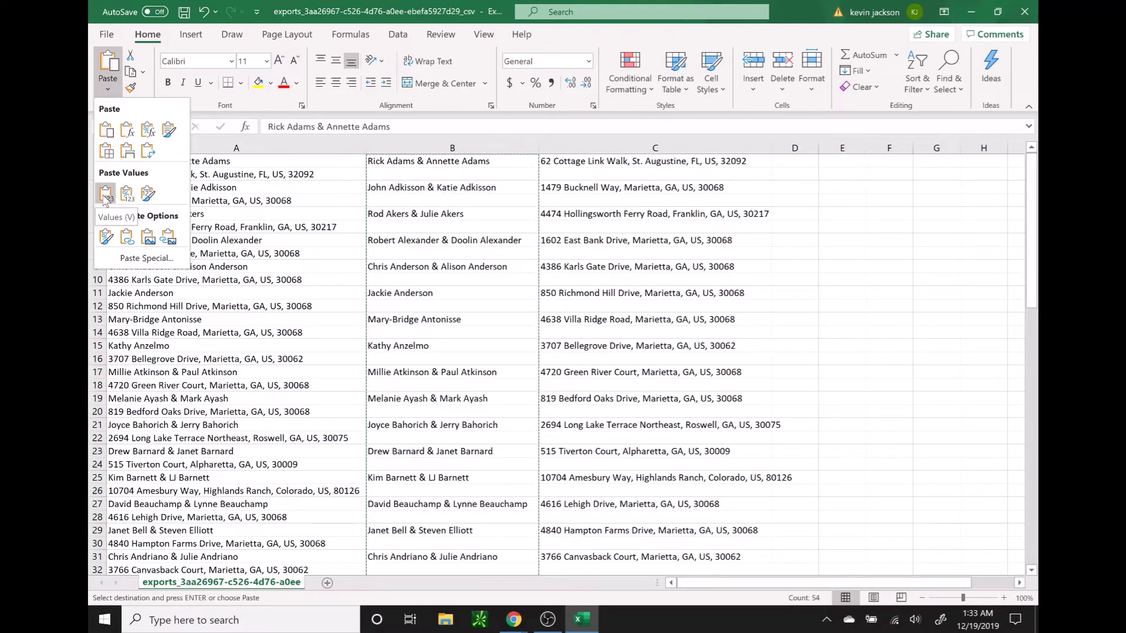
{"action": "left_click", "coordinate": [106, 195]}
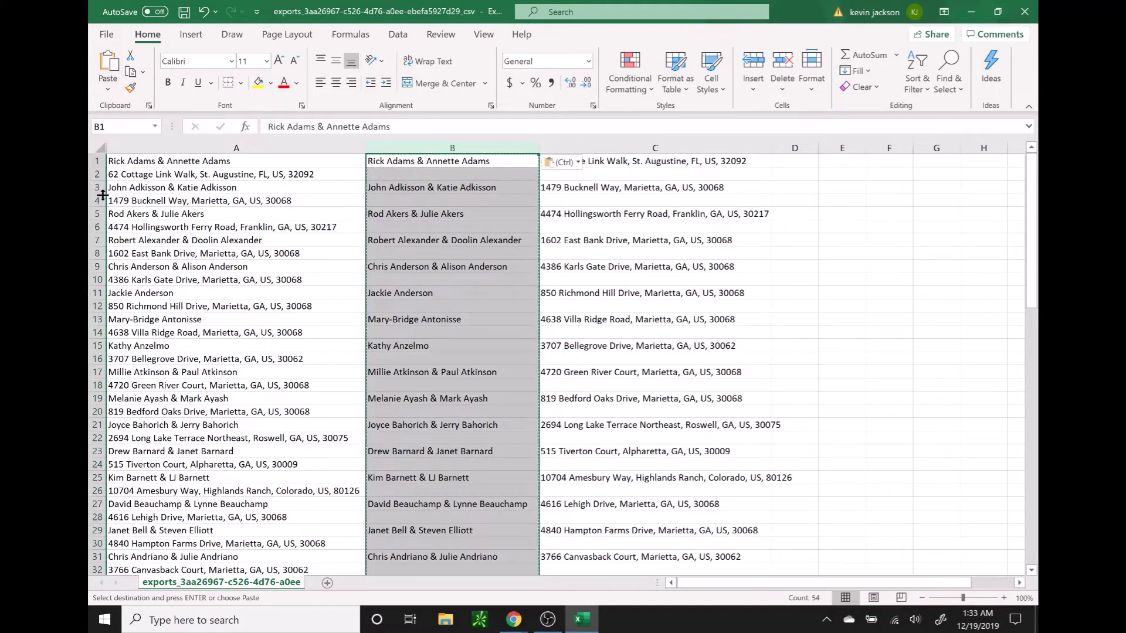
{"action": "left_click", "coordinate": [427, 163]}
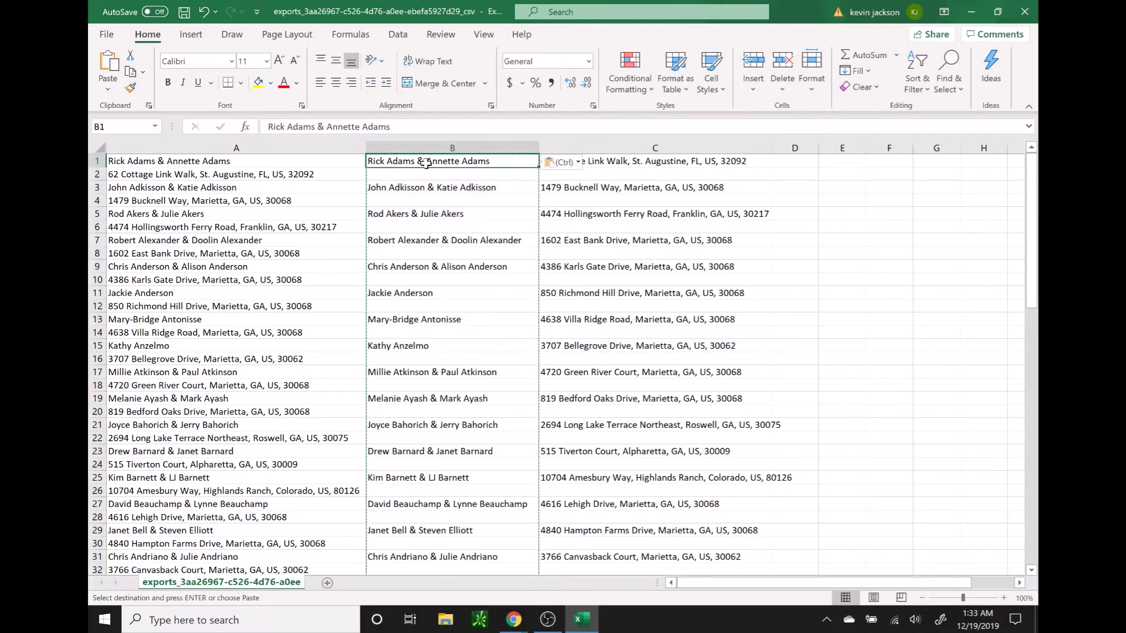
{"action": "left_click", "coordinate": [433, 187]}
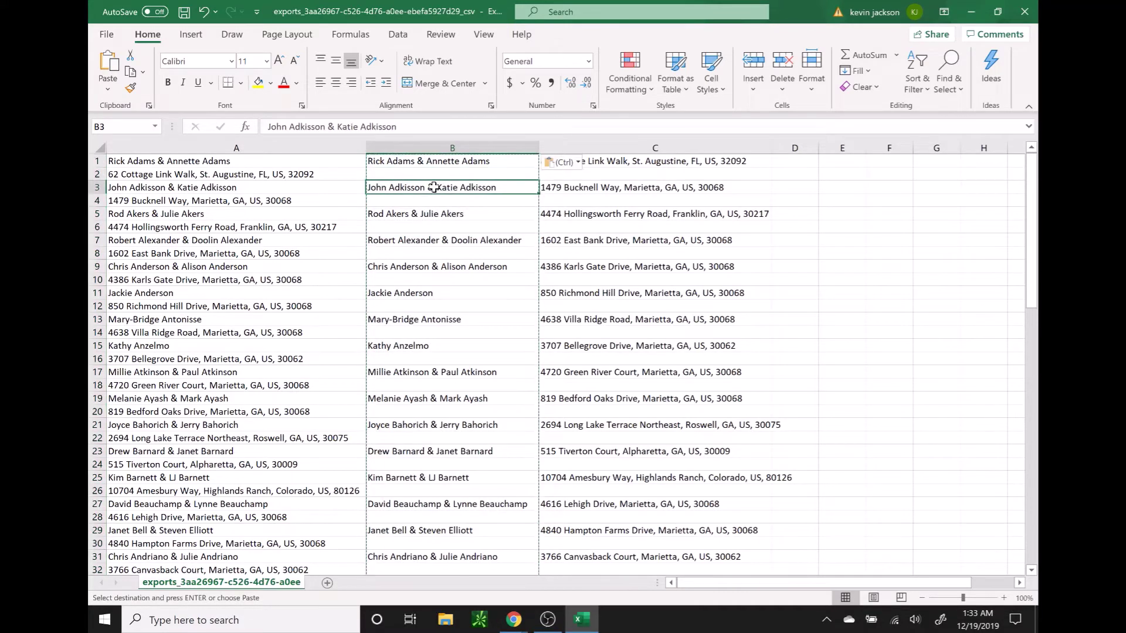
{"action": "left_click", "coordinate": [433, 214]}
{"action": "left_click", "coordinate": [447, 241]}
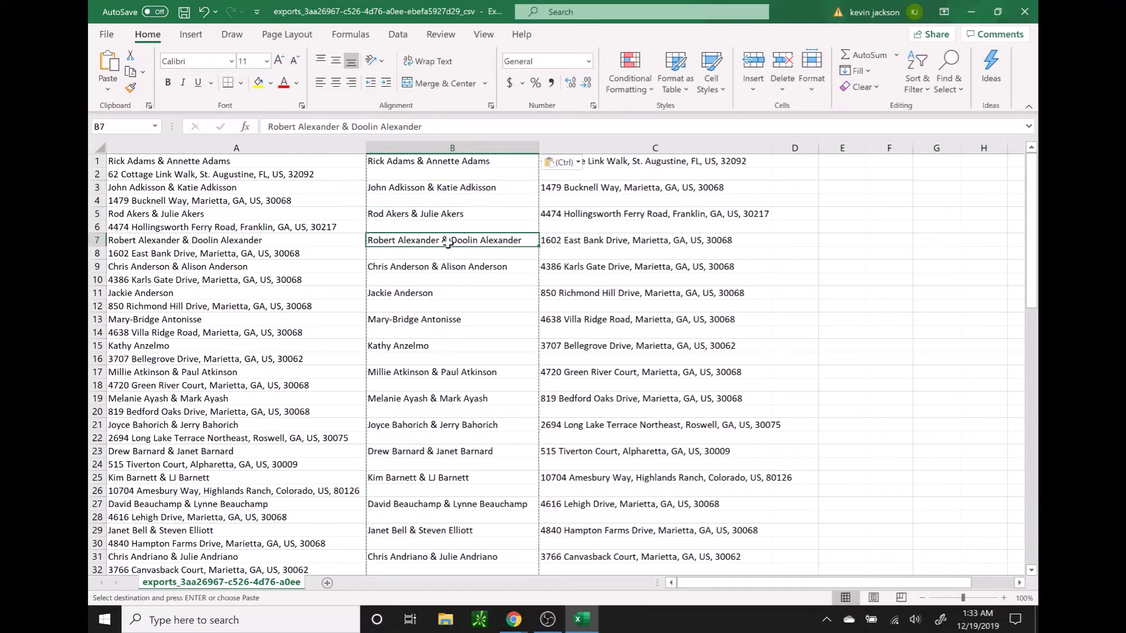
{"action": "left_click", "coordinate": [639, 163]}
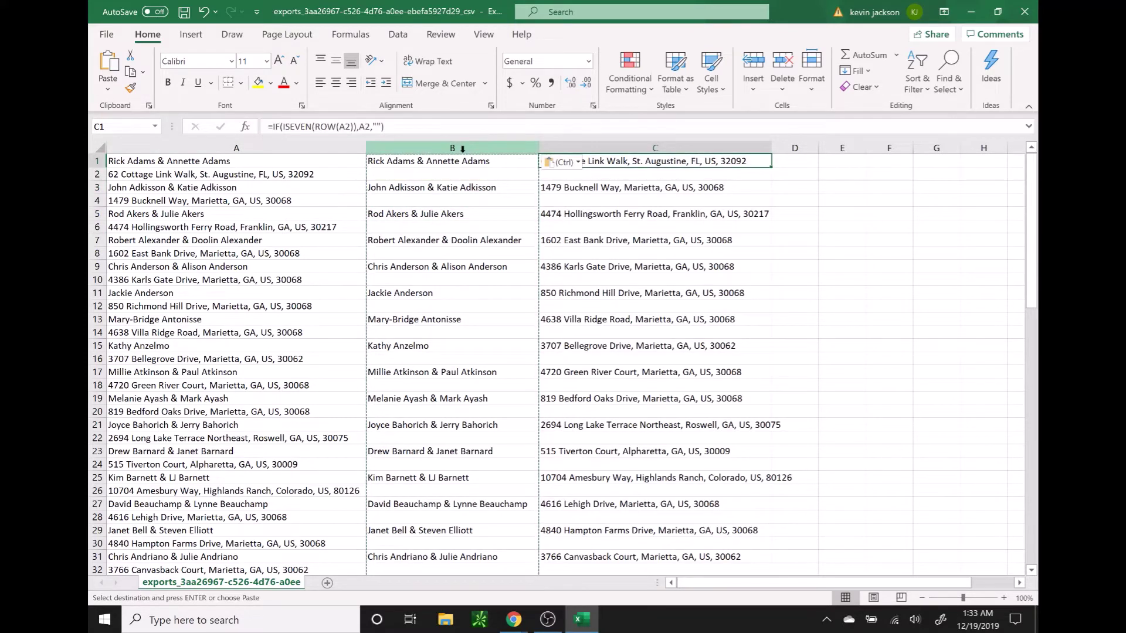
{"action": "left_click", "coordinate": [443, 164]}
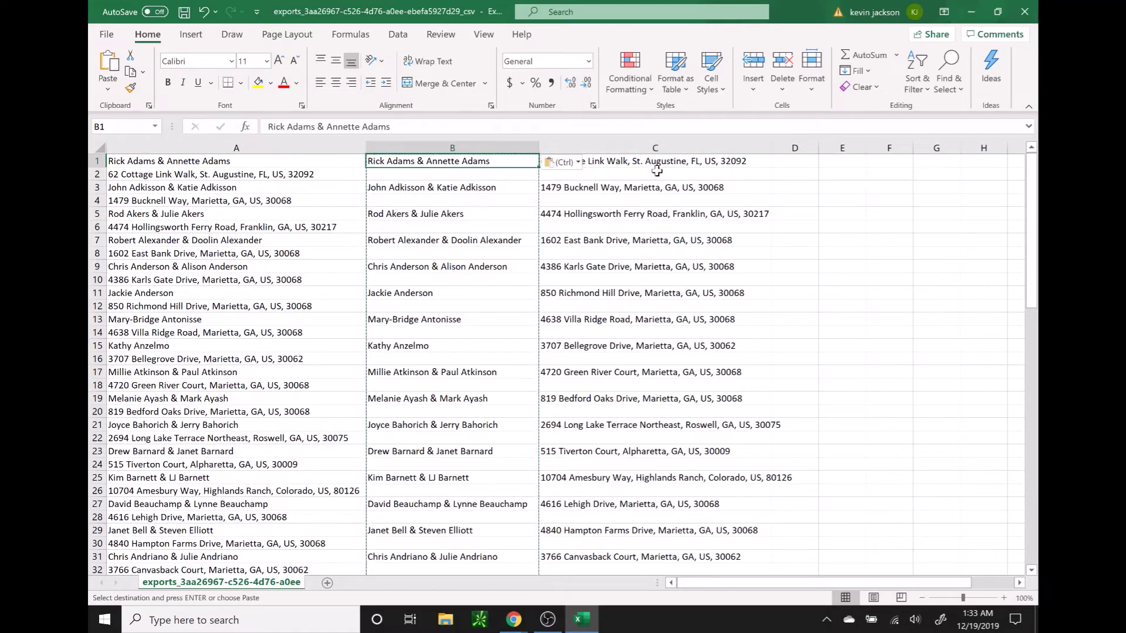
Step: Paste column C back onto itself as plain address values
{"action": "left_click", "coordinate": [642, 149]}
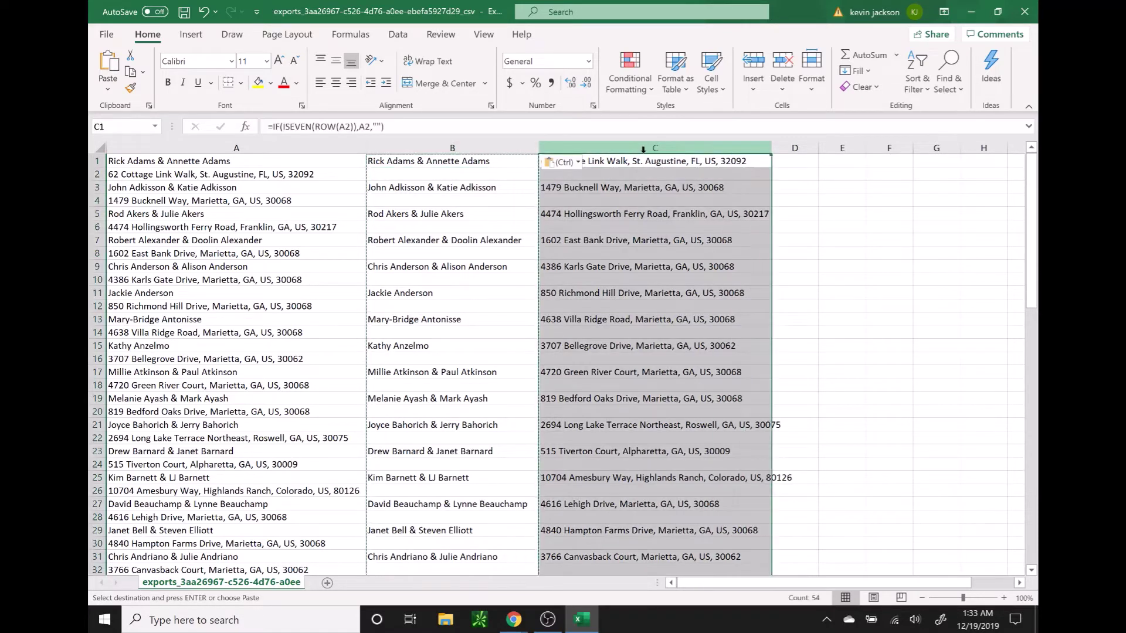
{"action": "left_click", "coordinate": [134, 69]}
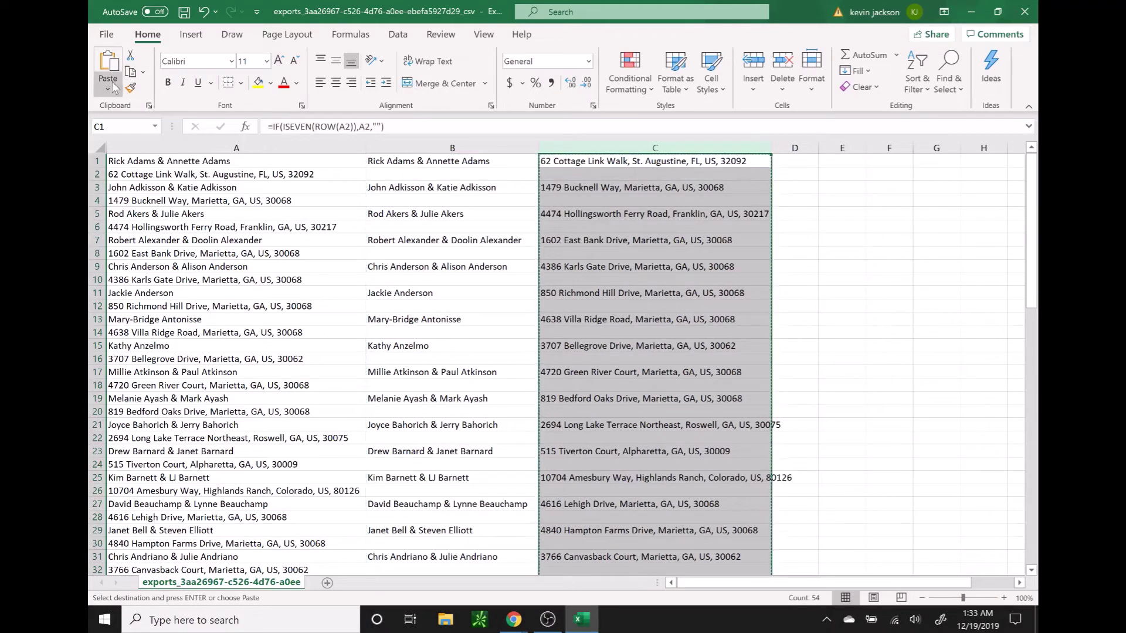
{"action": "left_click", "coordinate": [112, 86]}
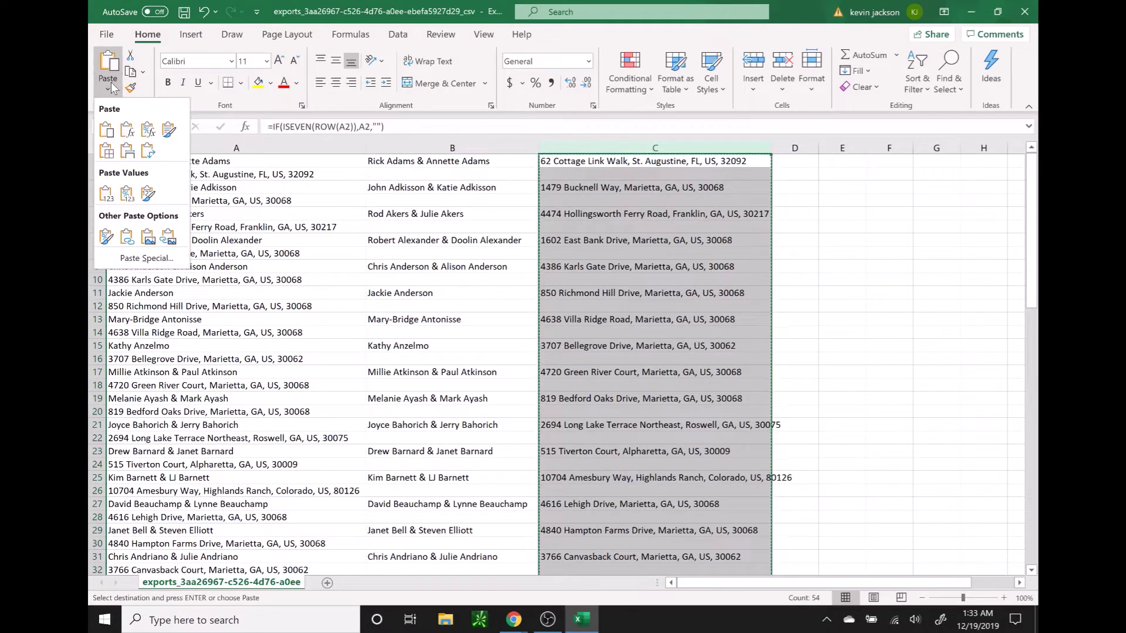
{"action": "left_click", "coordinate": [106, 194]}
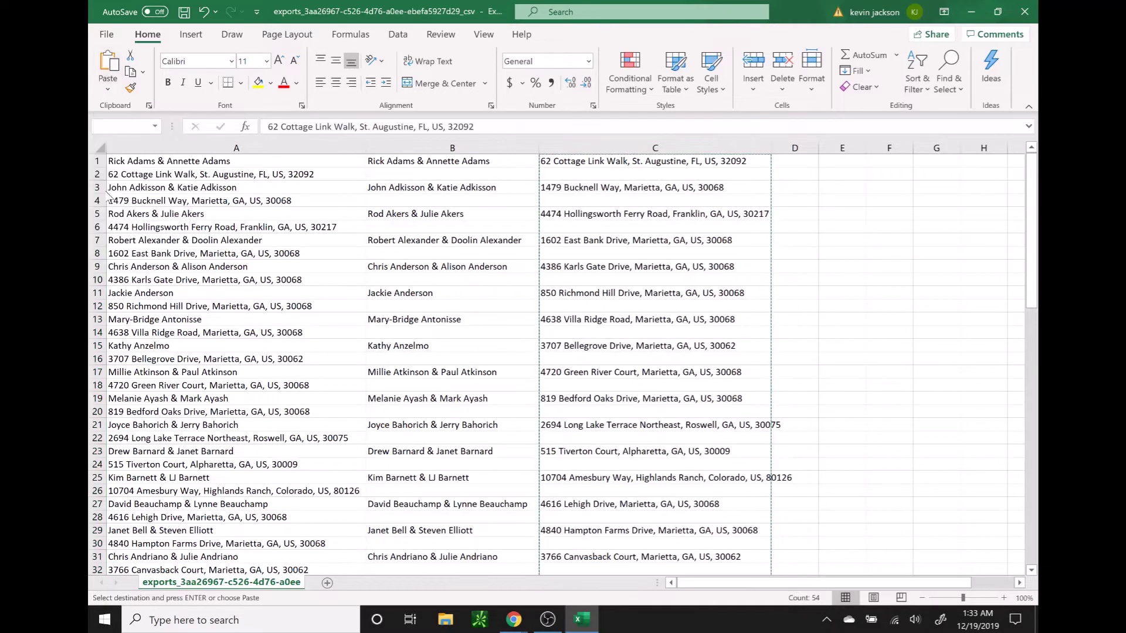
{"action": "left_click", "coordinate": [840, 279]}
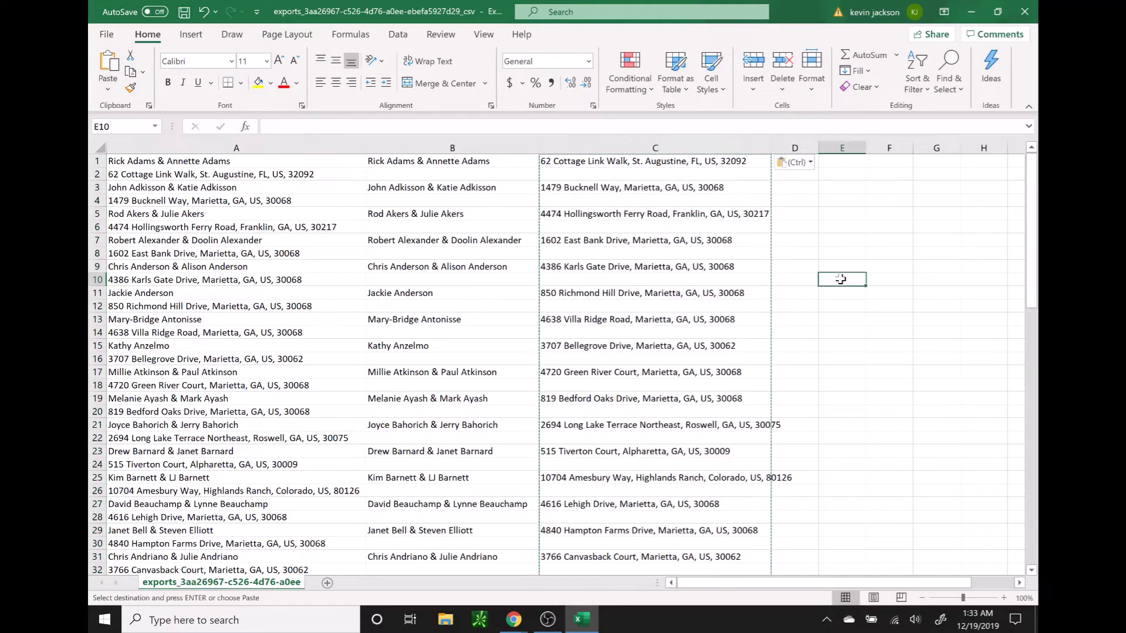
Step: Delete the original stacked-list column A
{"action": "double_click", "coordinate": [840, 279]}
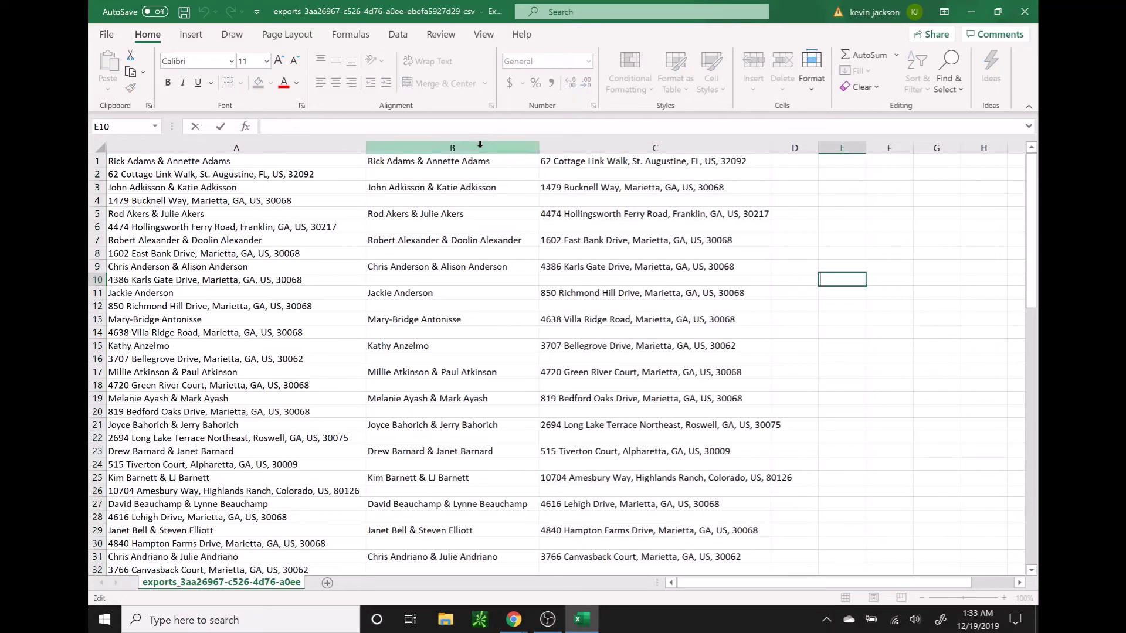
{"action": "left_click", "coordinate": [223, 148]}
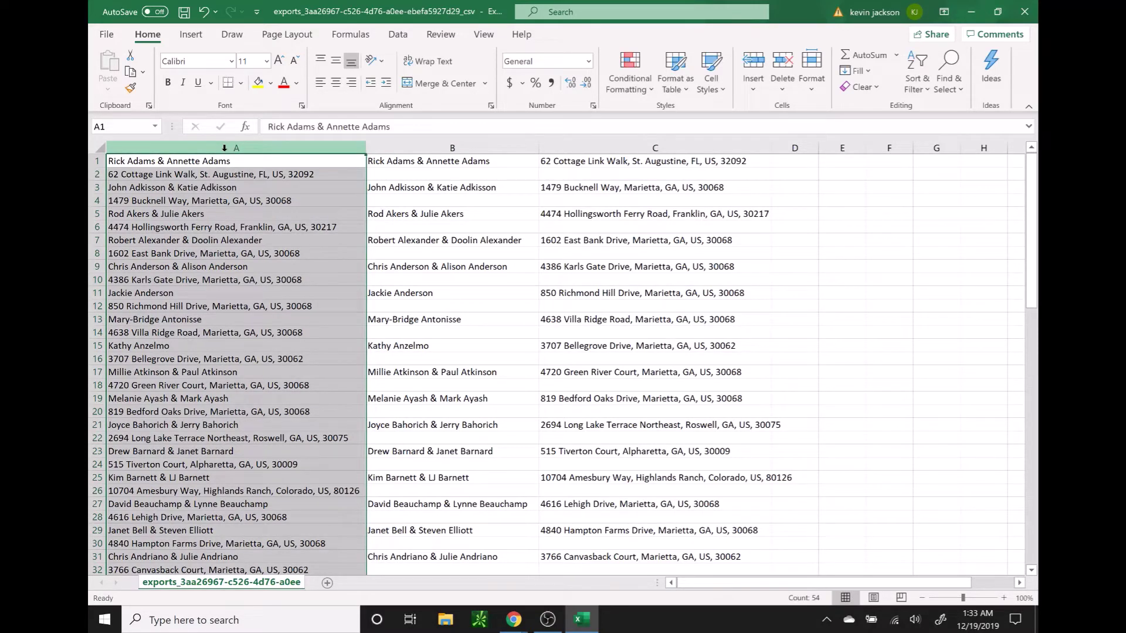
{"action": "right_click", "coordinate": [224, 150]}
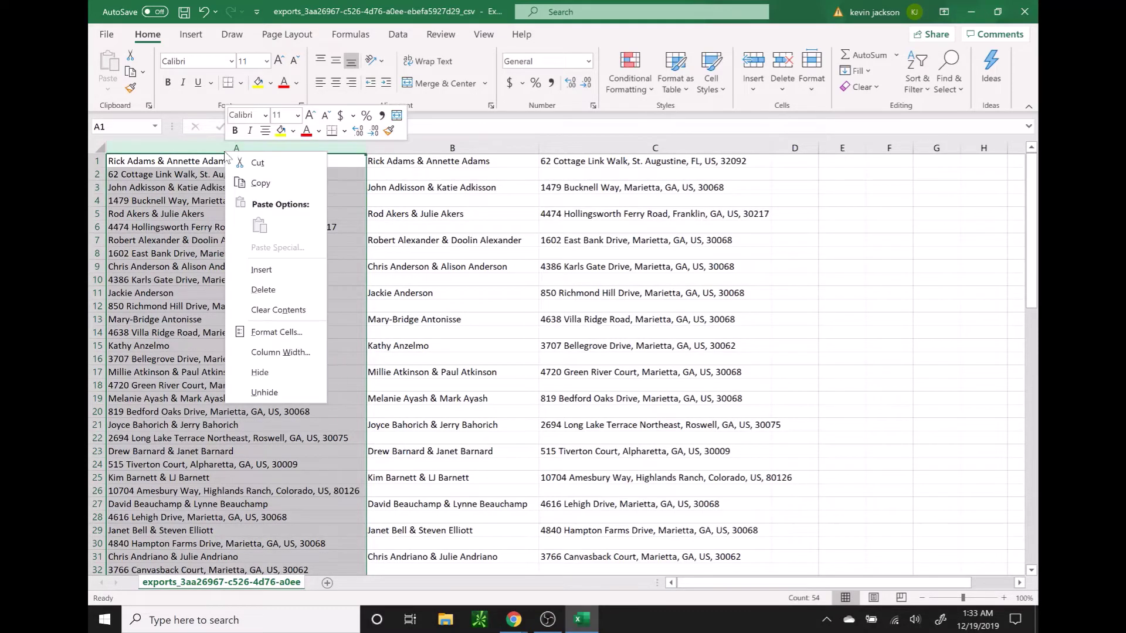
{"action": "left_click", "coordinate": [278, 293]}
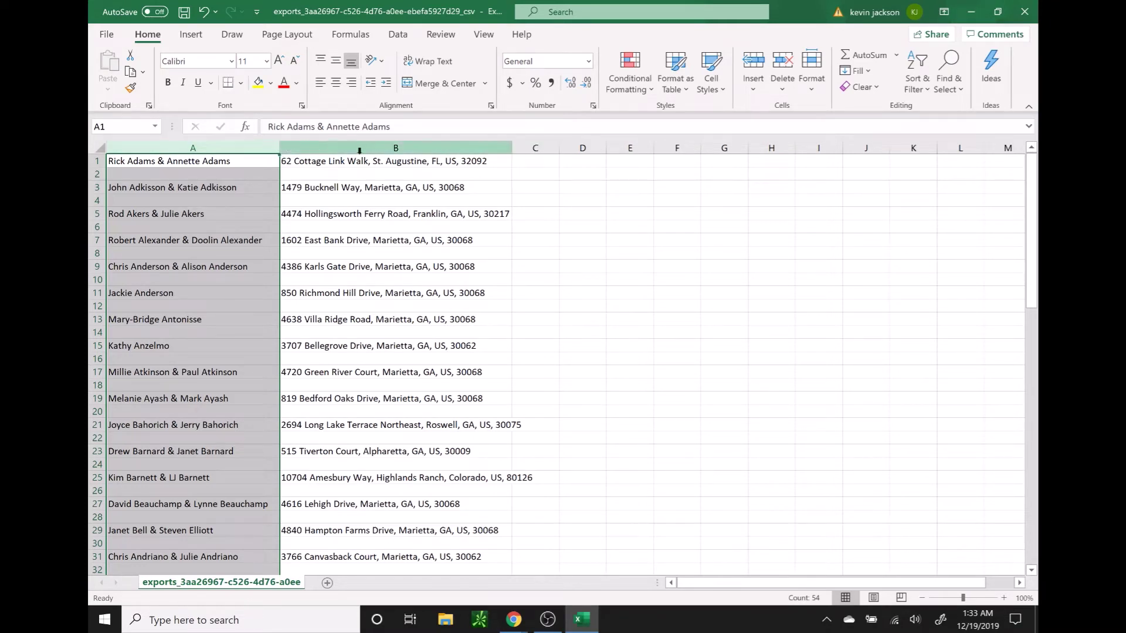
Step: Widen the address column B, then select the names in column A
{"action": "left_click_drag", "start_coordinate": [514, 149], "coordinate": [514, 149]}
{"action": "left_click", "coordinate": [628, 251]}
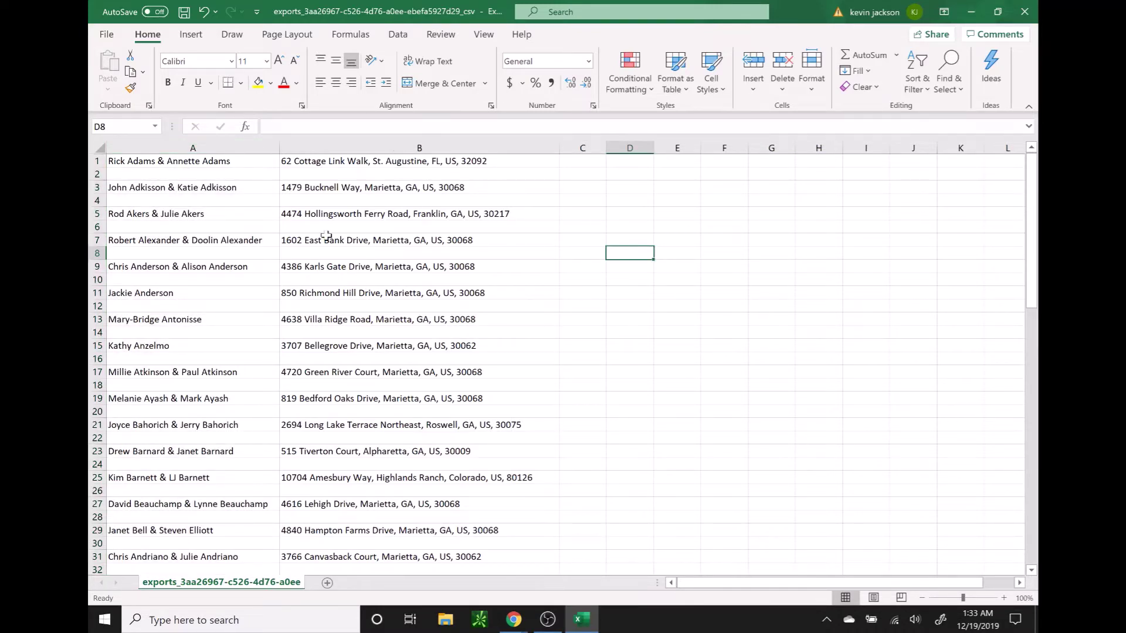
{"action": "left_click", "coordinate": [201, 147]}
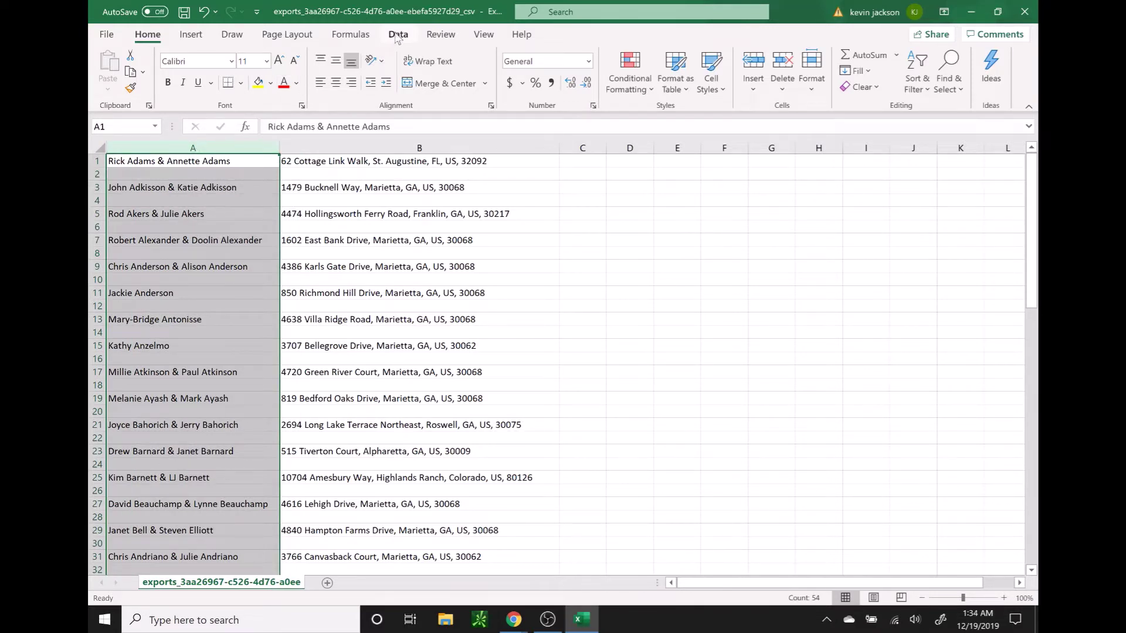
Step: Run Text to Columns with Finish on names column A so empty cells become blank
{"action": "left_click", "coordinate": [398, 35]}
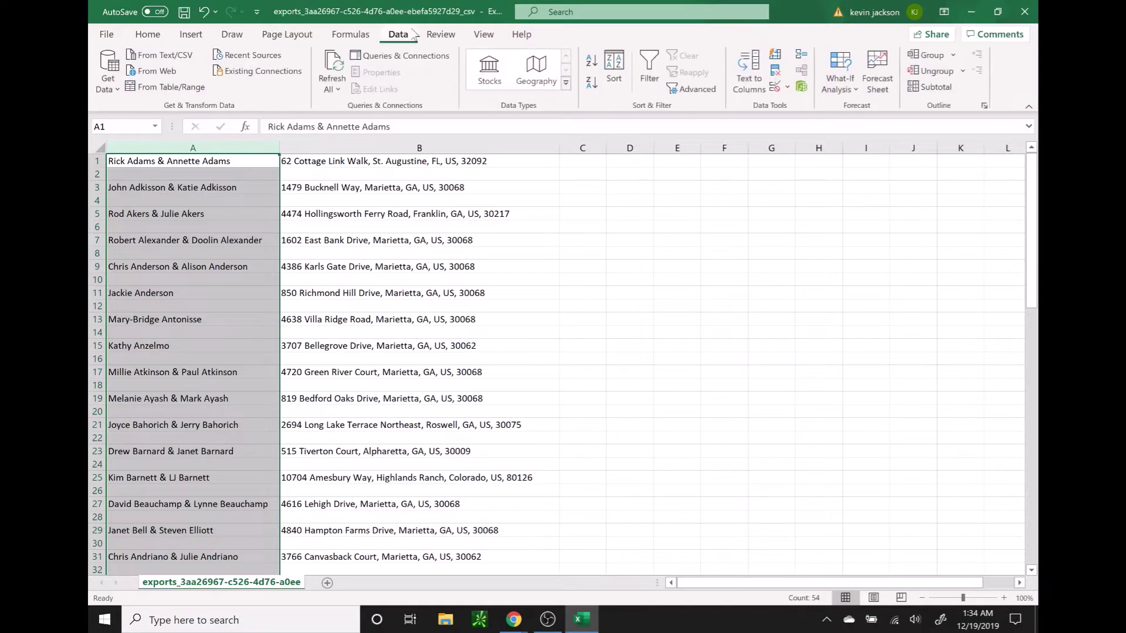
{"action": "left_click", "coordinate": [748, 69]}
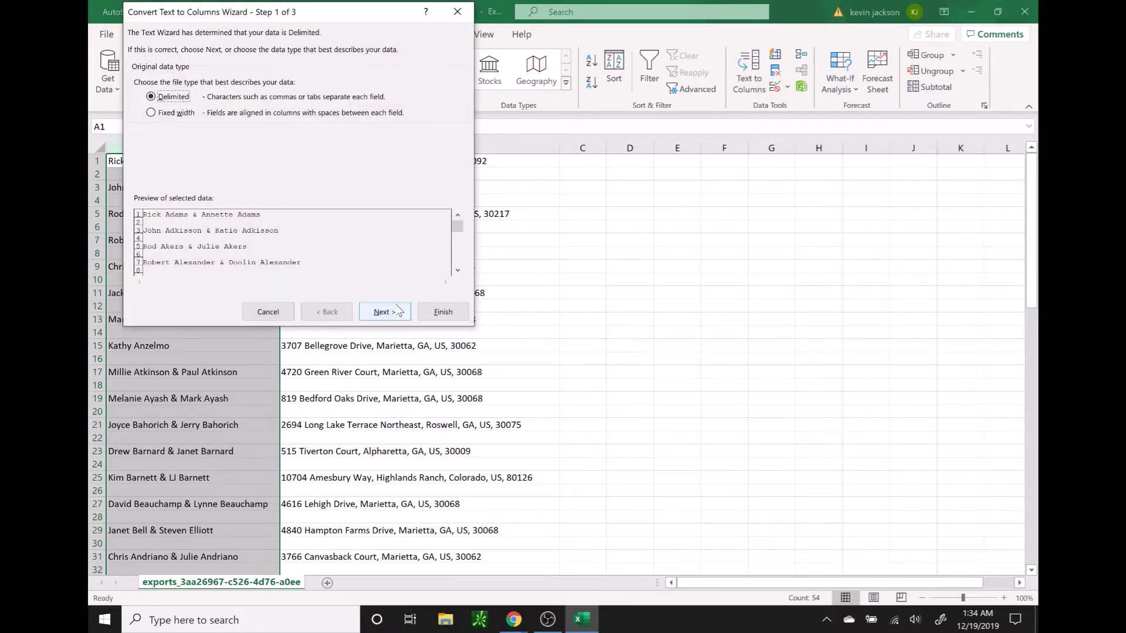
{"action": "left_click", "coordinate": [443, 312]}
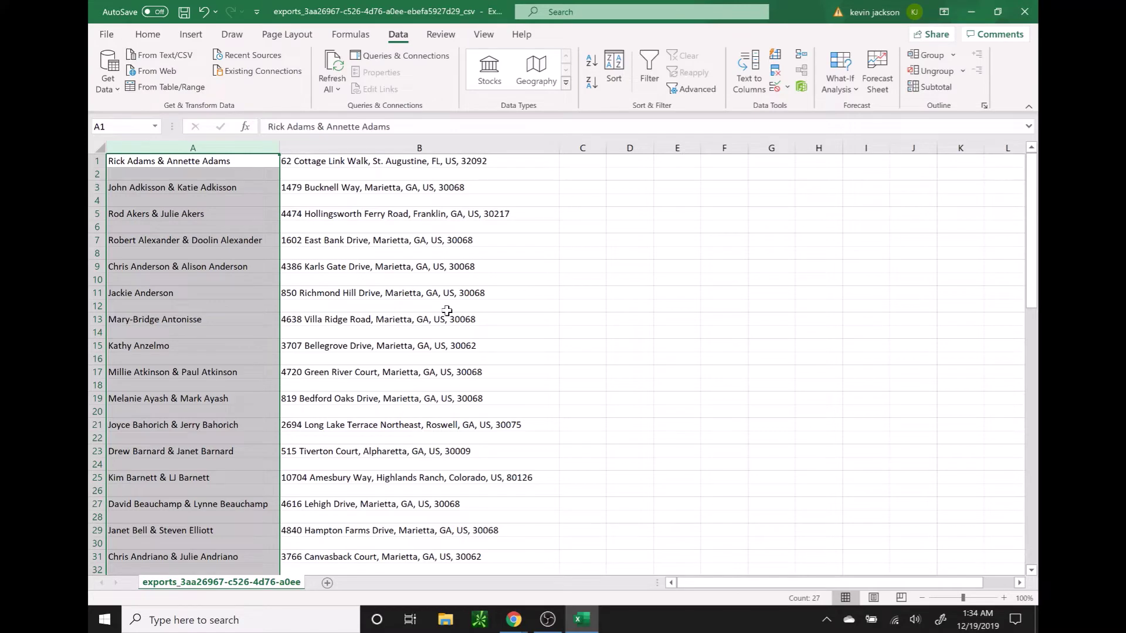
Step: Run Text to Columns with Finish on addresses column B the same way
{"action": "left_click", "coordinate": [433, 148]}
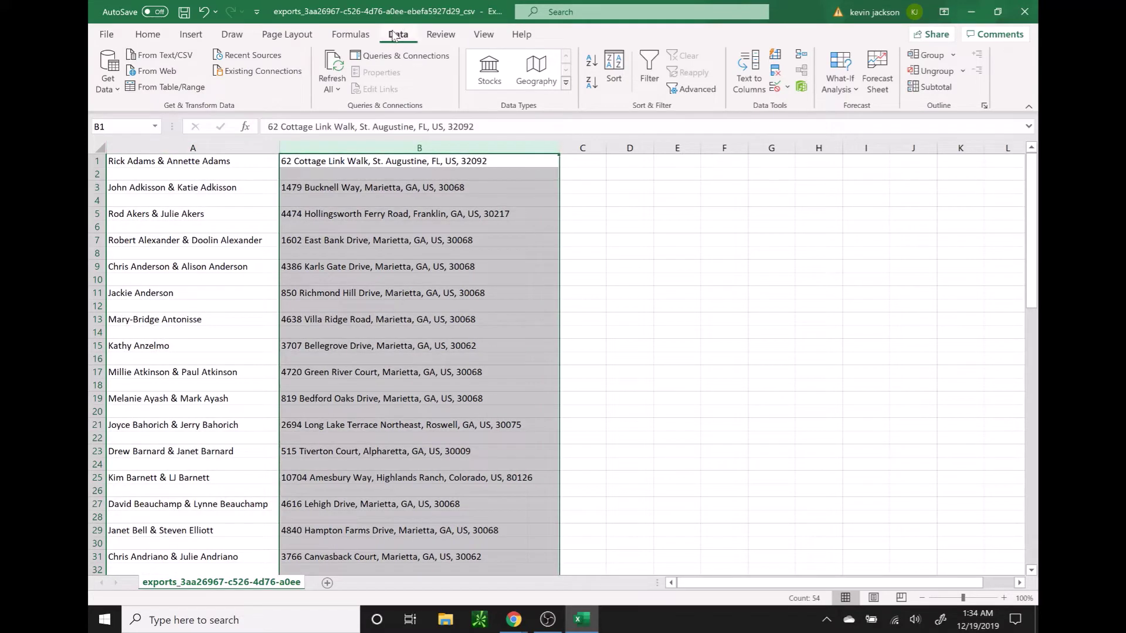
{"action": "left_click", "coordinate": [751, 75]}
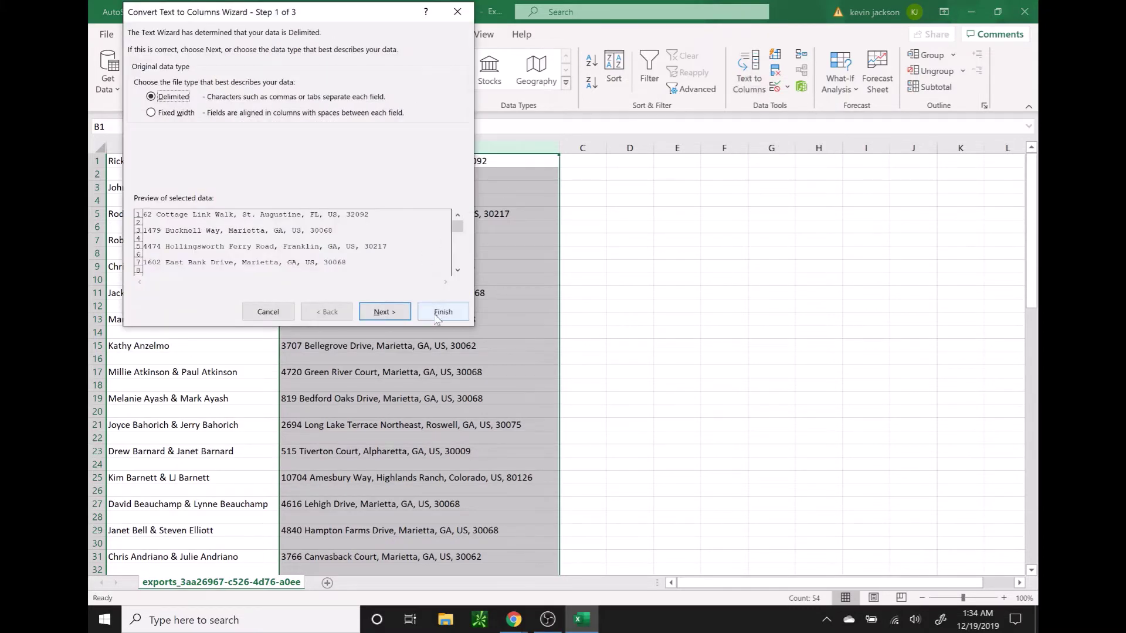
{"action": "left_click", "coordinate": [442, 312]}
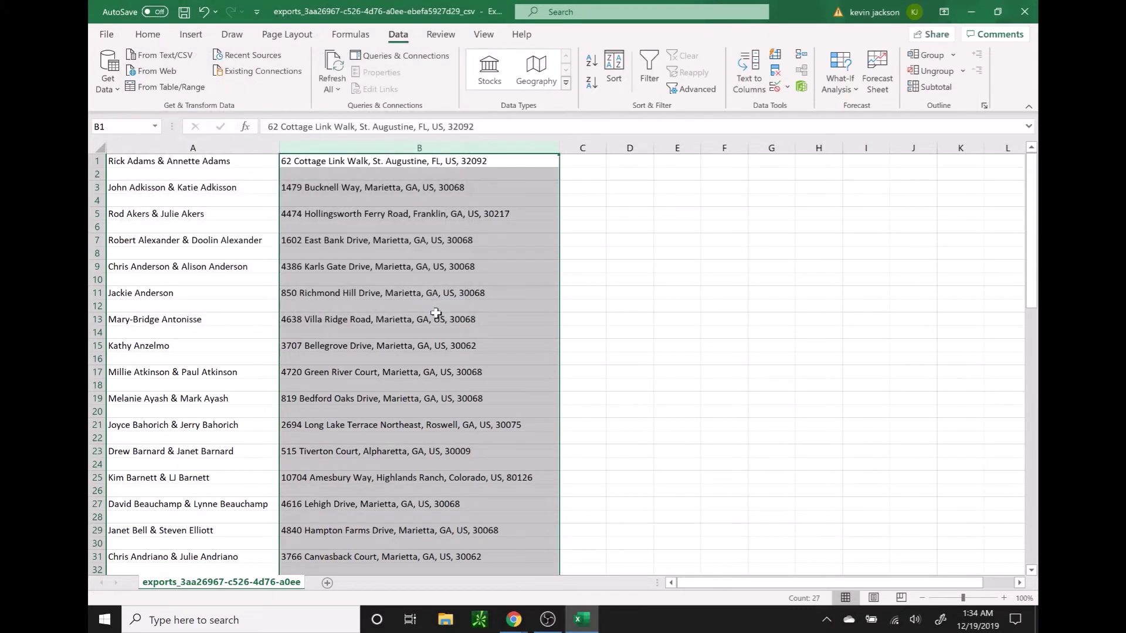
{"action": "left_click", "coordinate": [624, 318]}
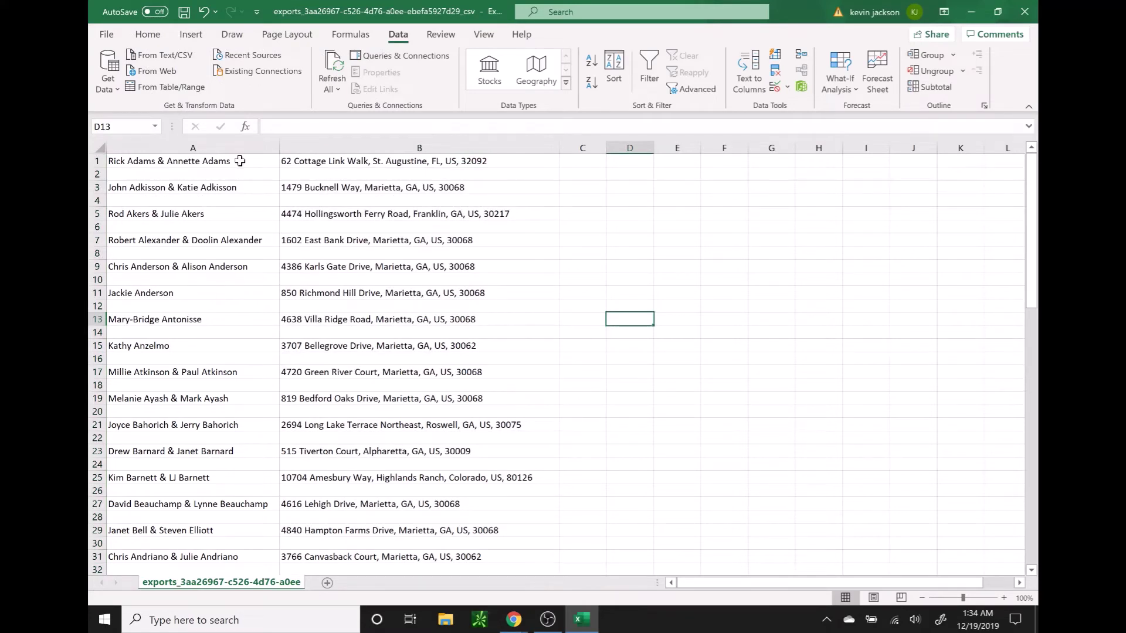
Step: Select the empty rows between contacts, starting at row 2
{"action": "left_click", "coordinate": [98, 174]}
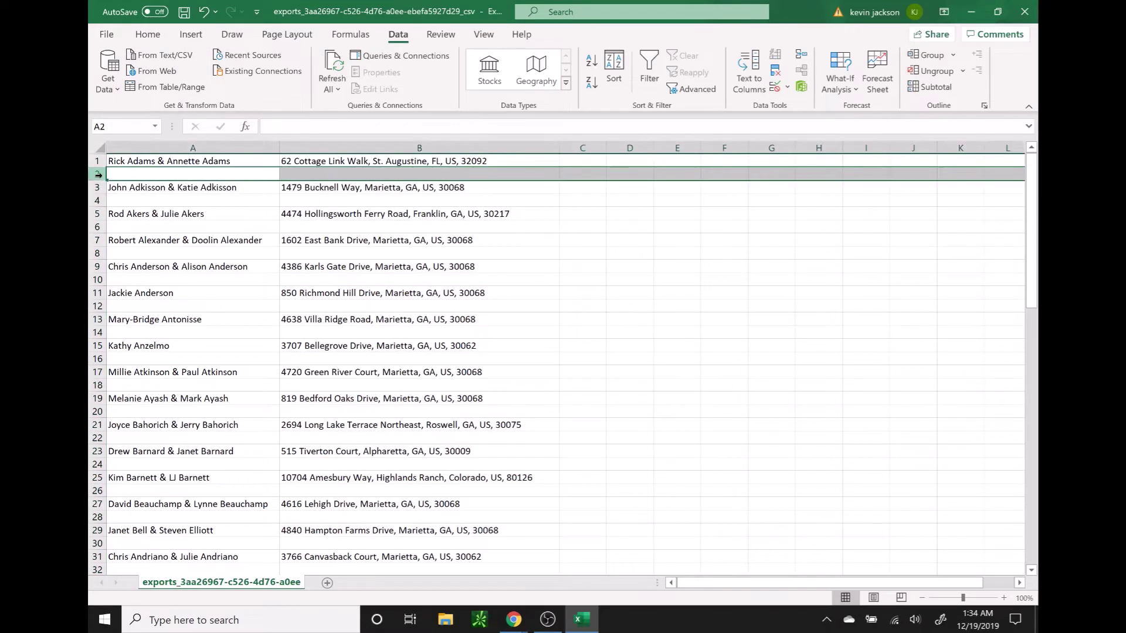
{"action": "left_click", "coordinate": [98, 200]}
{"action": "left_click", "coordinate": [98, 226]}
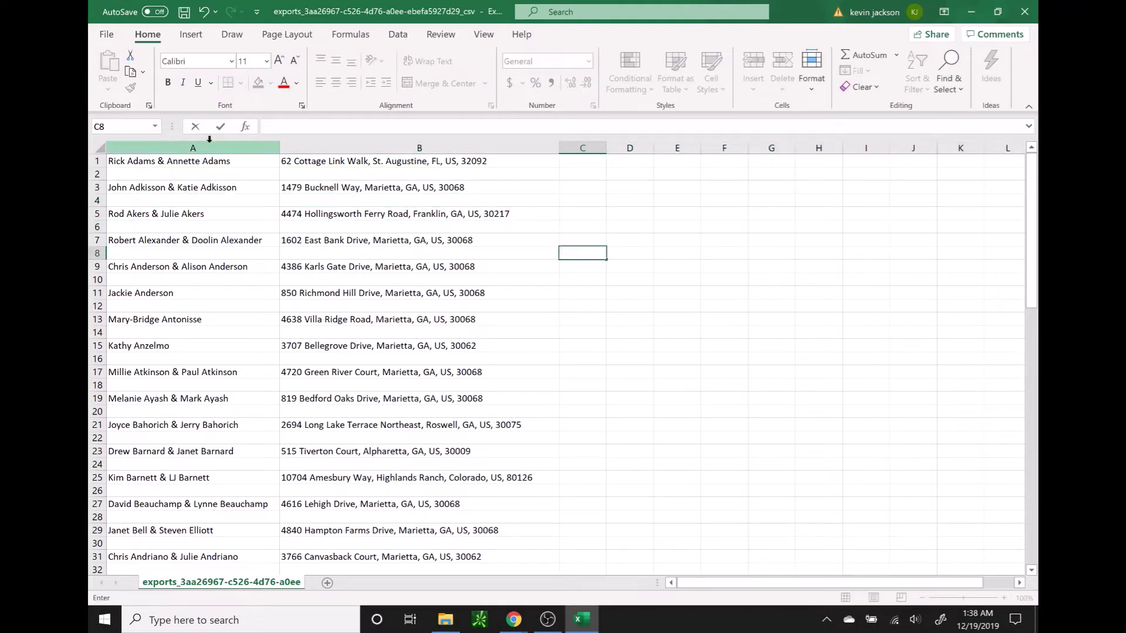
Step: Select only the blank cells in column A using Go To Special > Blanks
{"action": "left_click", "coordinate": [193, 148]}
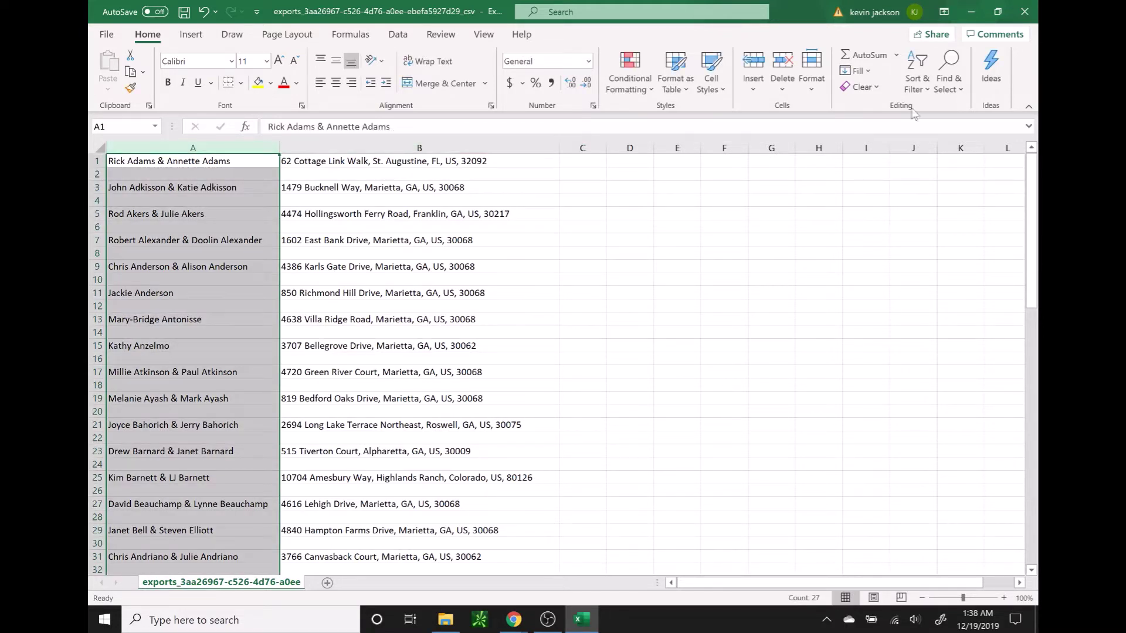
{"action": "left_click", "coordinate": [924, 94]}
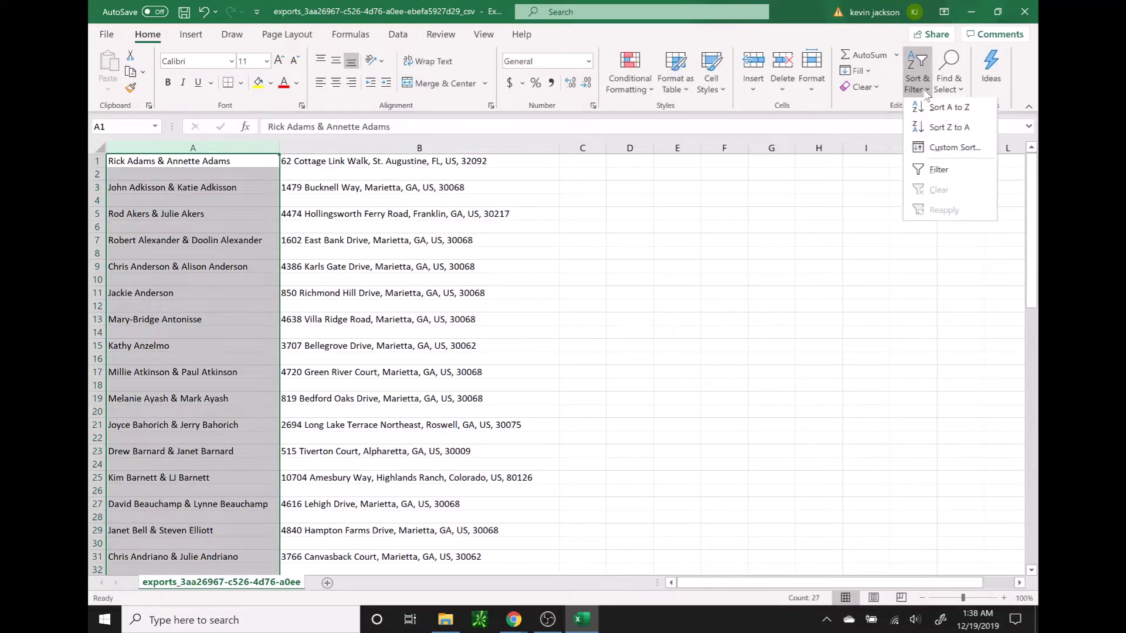
{"action": "left_click", "coordinate": [958, 87]}
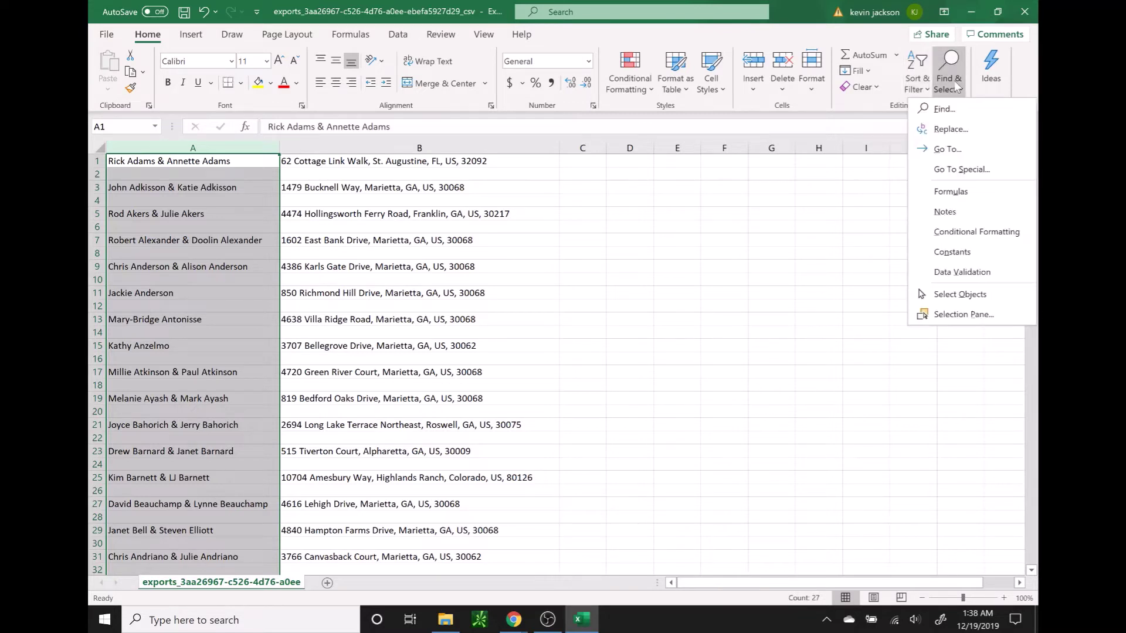
{"action": "left_click", "coordinate": [970, 172]}
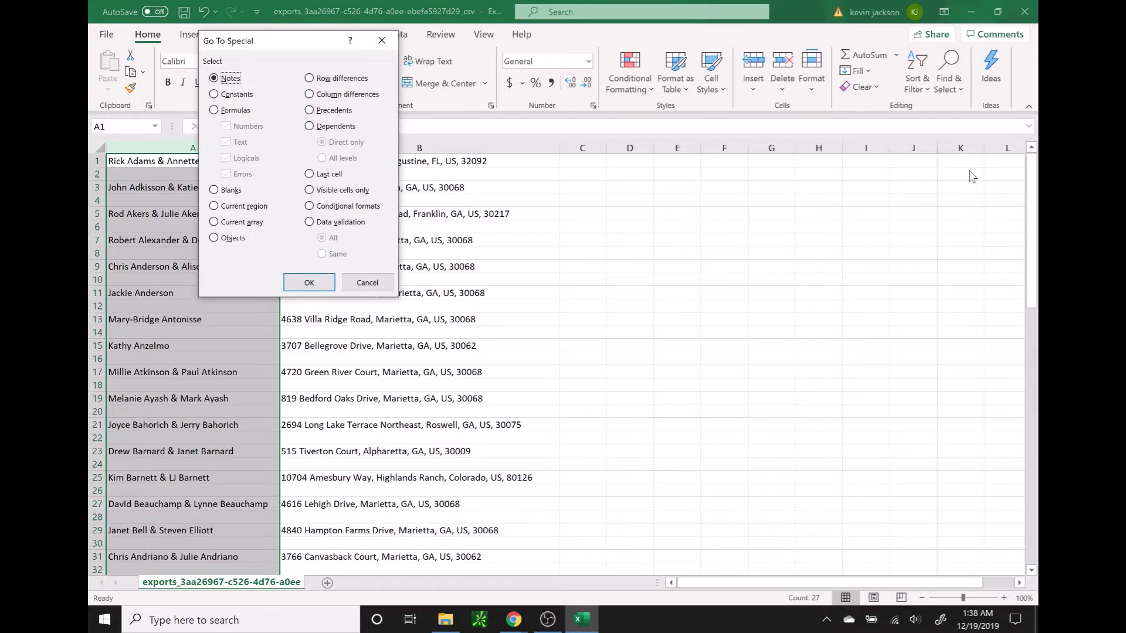
{"action": "left_click", "coordinate": [215, 190]}
{"action": "left_click", "coordinate": [308, 282]}
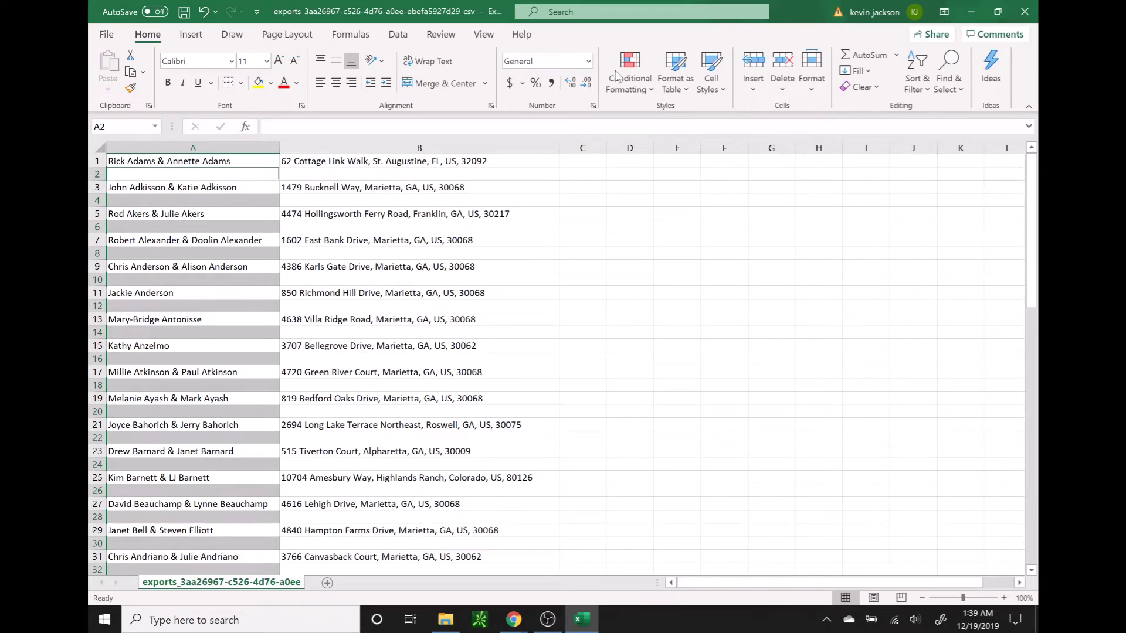
Step: Delete the sheet rows containing those blank cells
{"action": "left_click", "coordinate": [783, 90]}
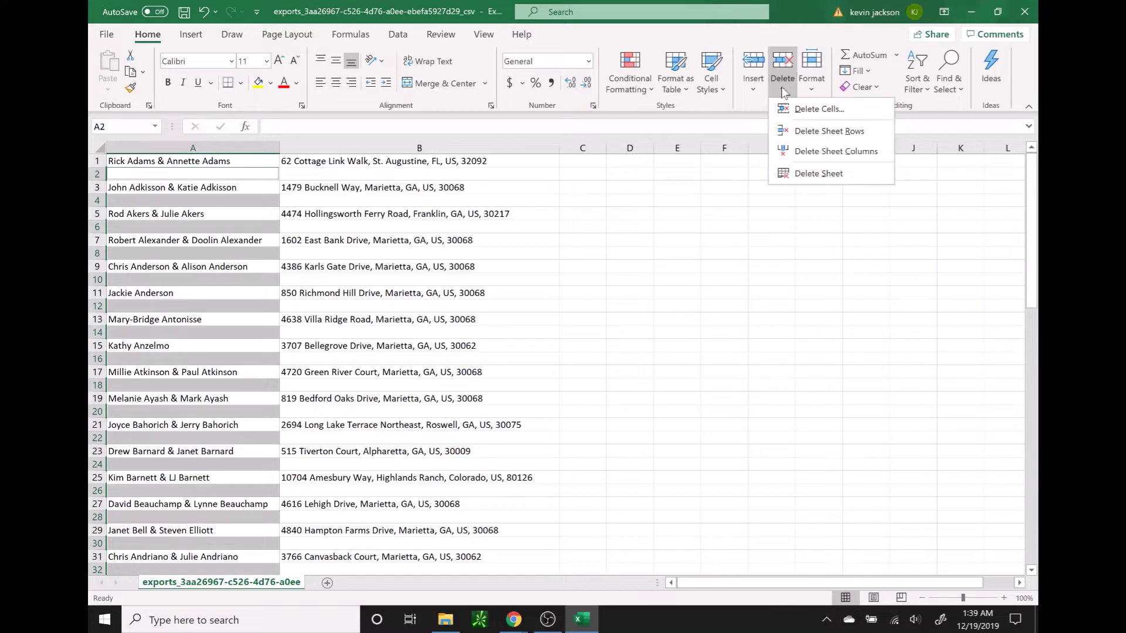
{"action": "left_click", "coordinate": [837, 132]}
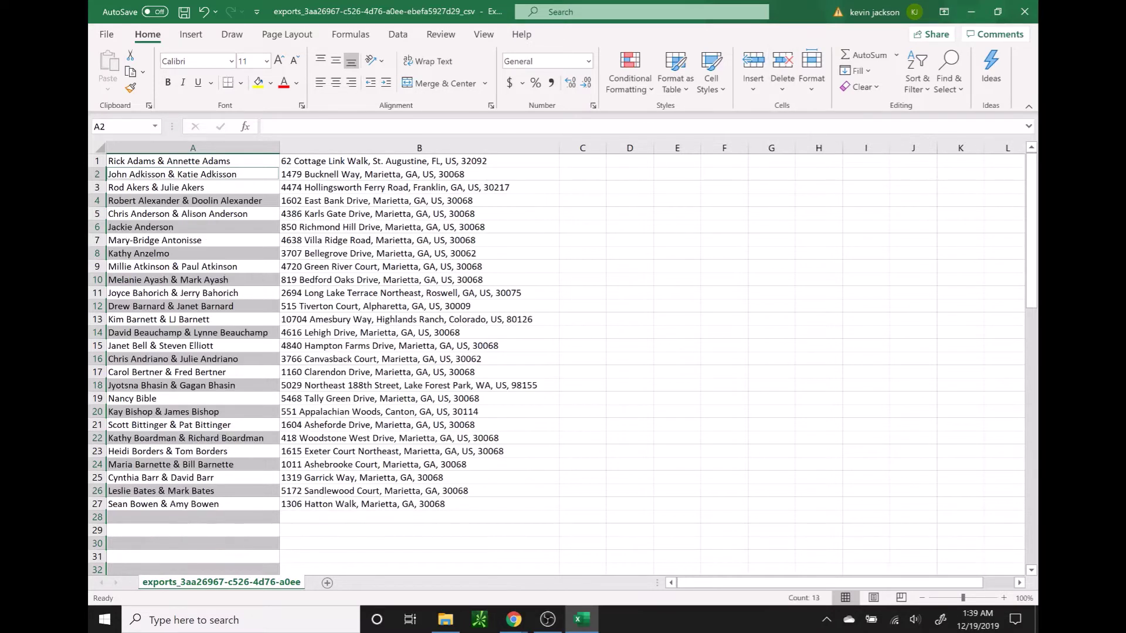
{"action": "left_click", "coordinate": [735, 290]}
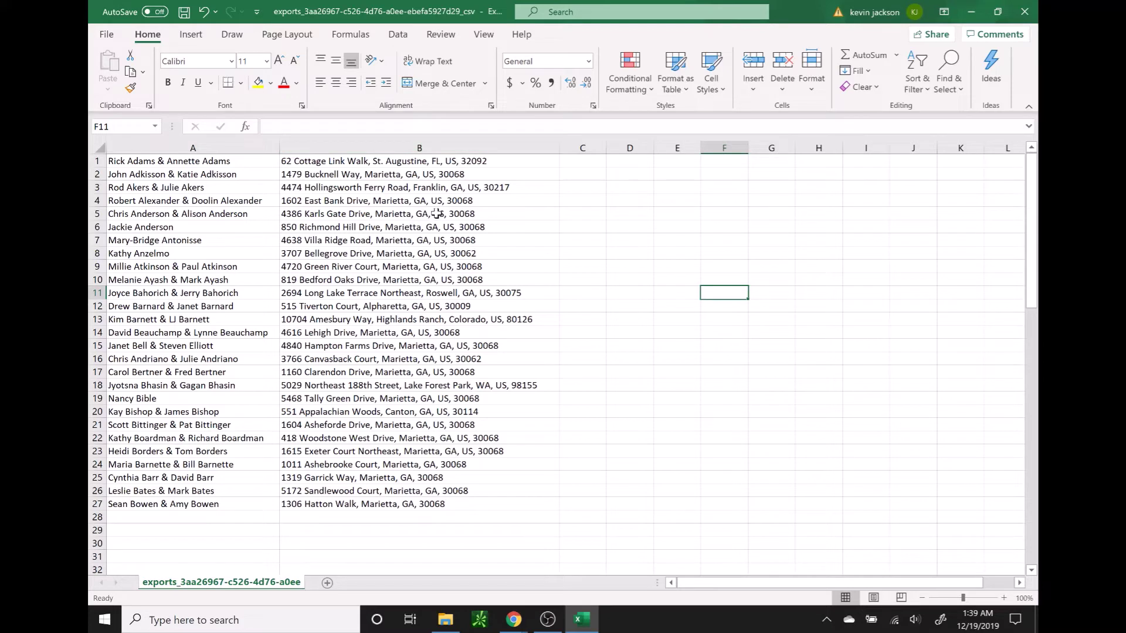
Step: Split column B addresses with Text to Columns, Delimited on Comma
{"action": "left_click", "coordinate": [419, 147]}
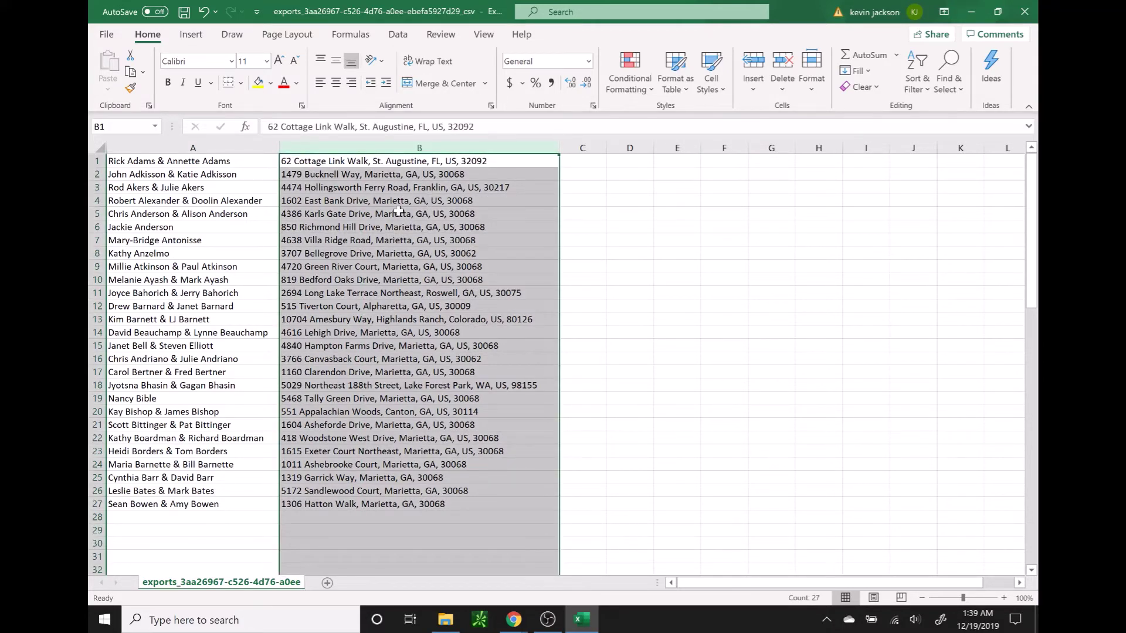
{"action": "left_click", "coordinate": [399, 35]}
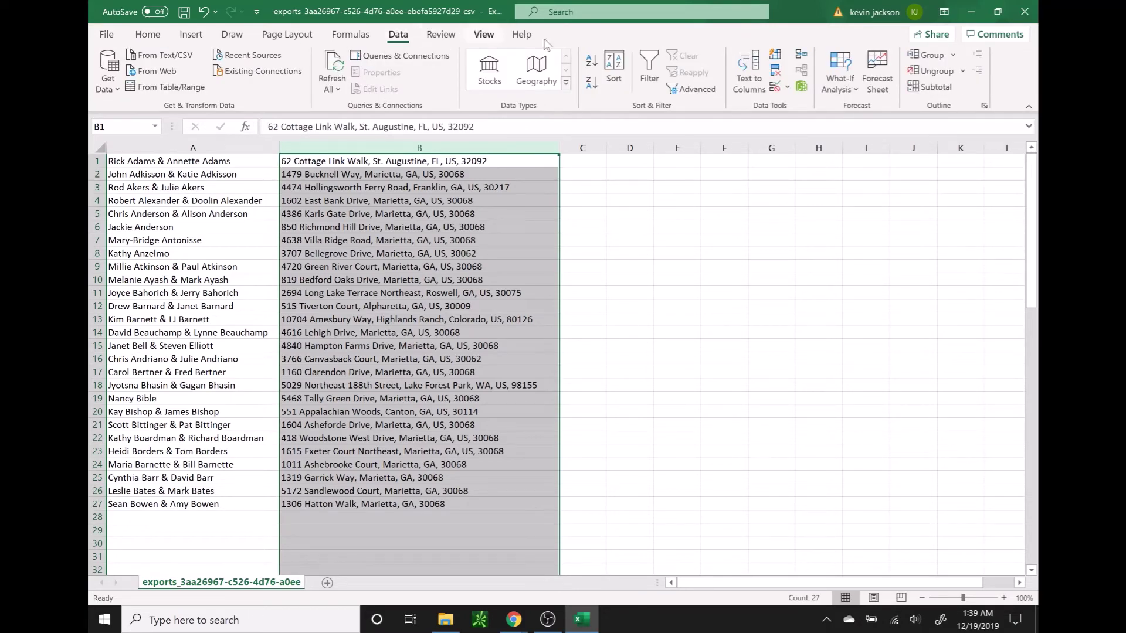
{"action": "left_click", "coordinate": [746, 77]}
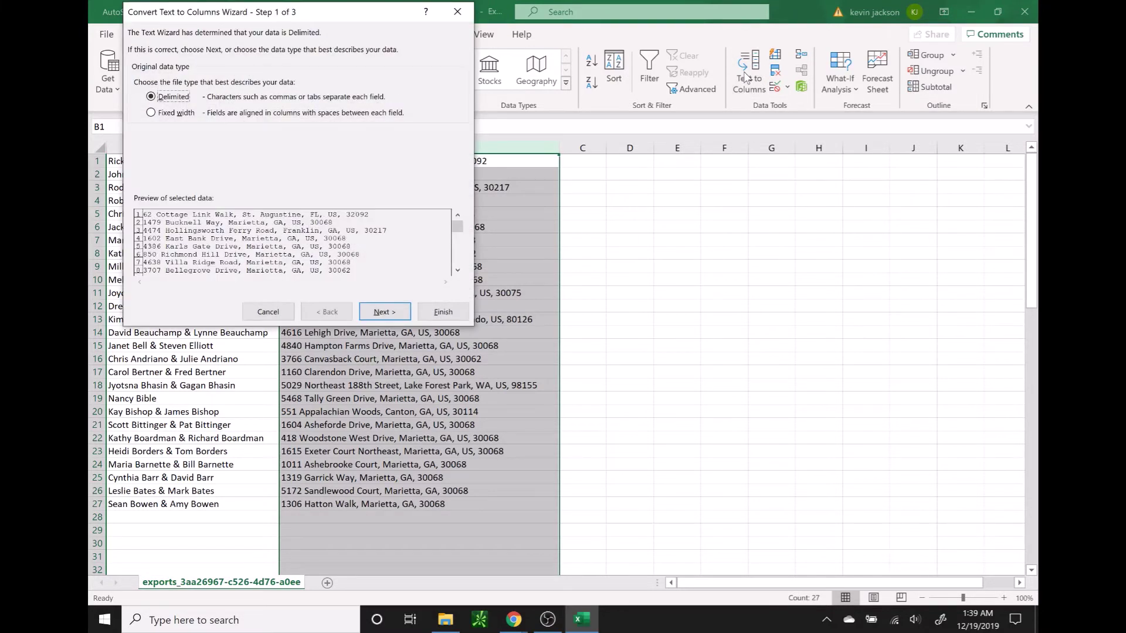
{"action": "left_click", "coordinate": [384, 313]}
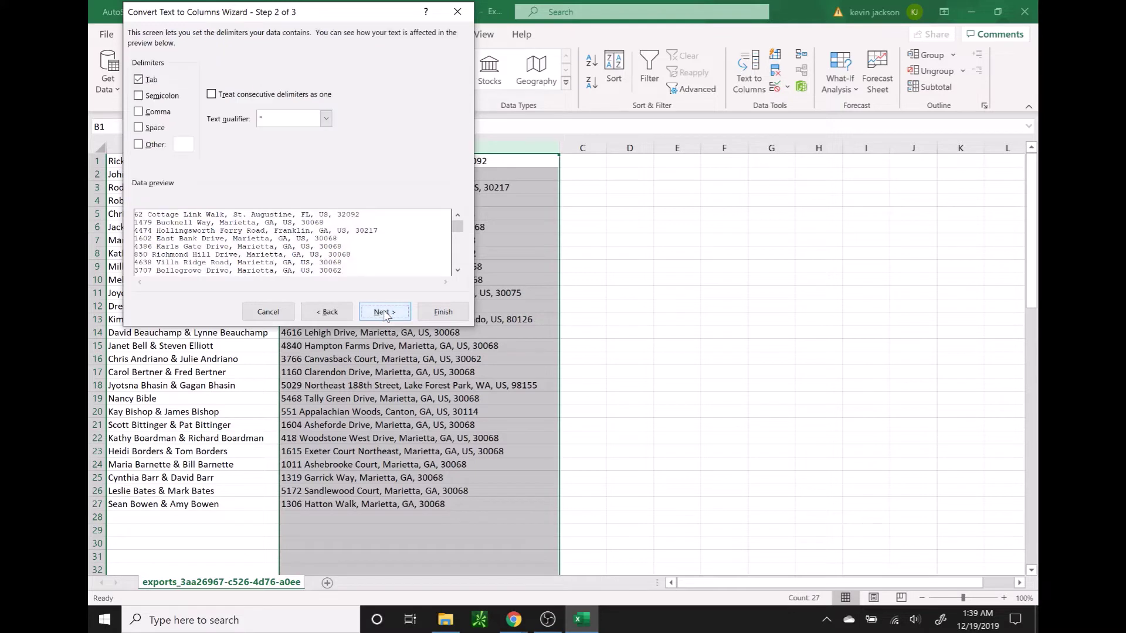
{"action": "left_click", "coordinate": [139, 112]}
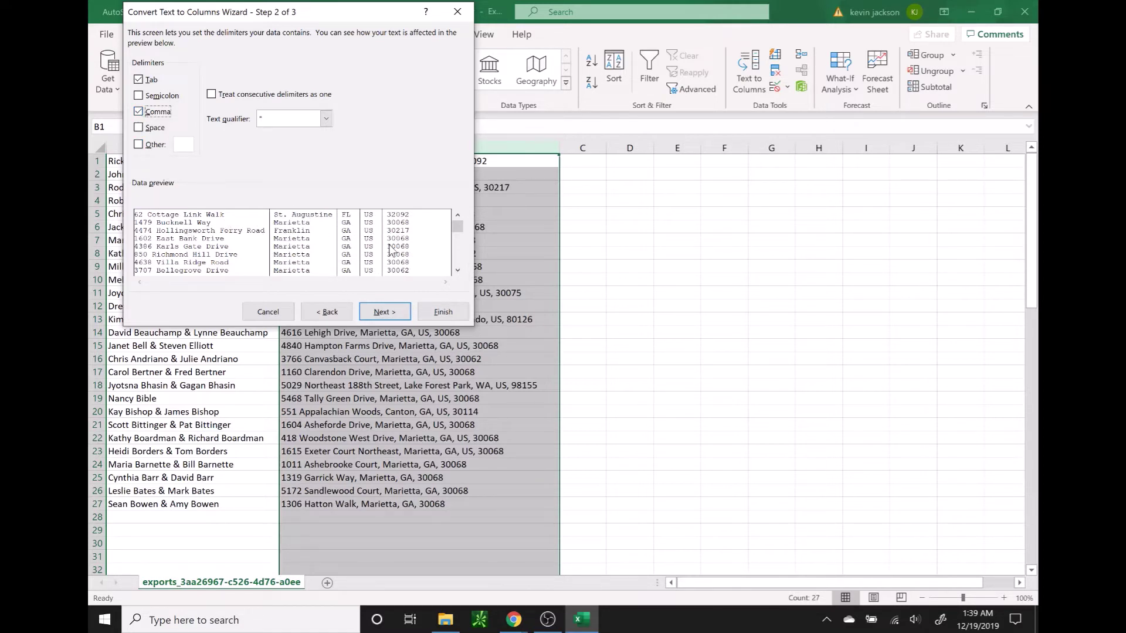
{"action": "left_click", "coordinate": [443, 312]}
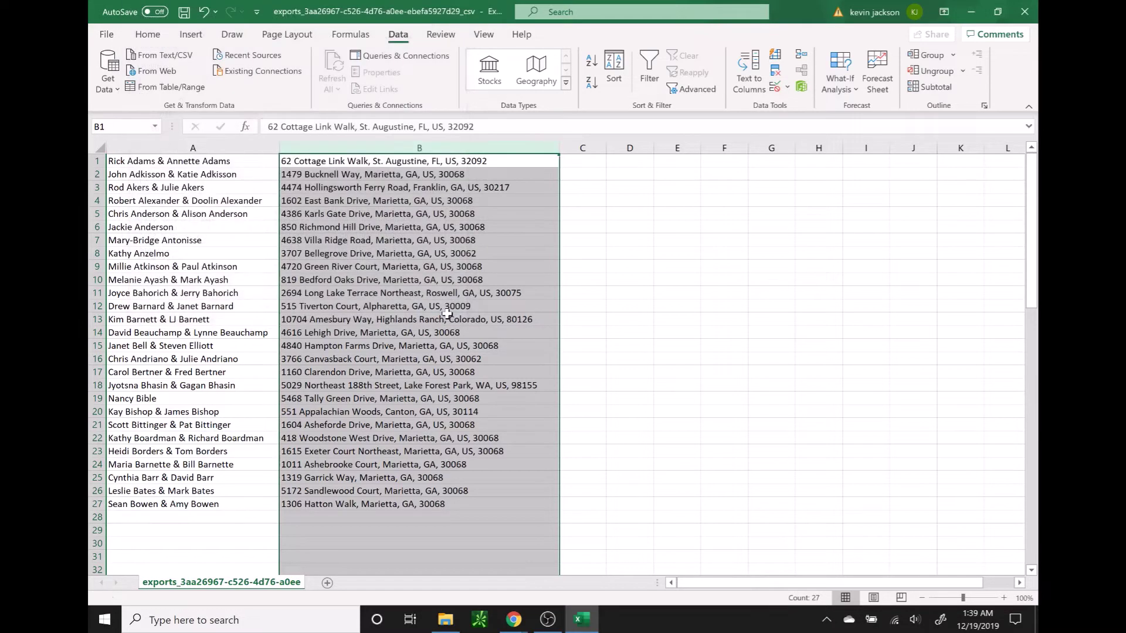
Step: Widen column C for city names and delete the US cells E1:E23, shifting cells left
{"action": "left_click", "coordinate": [877, 398]}
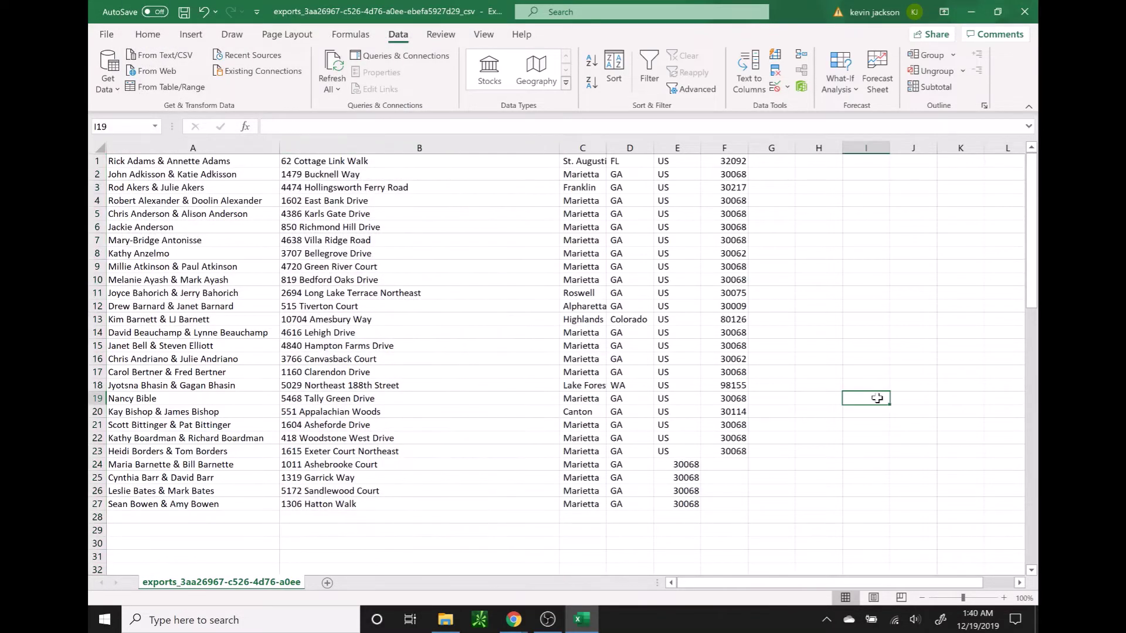
{"action": "left_click_drag", "start_coordinate": [606, 147], "coordinate": [630, 150]}
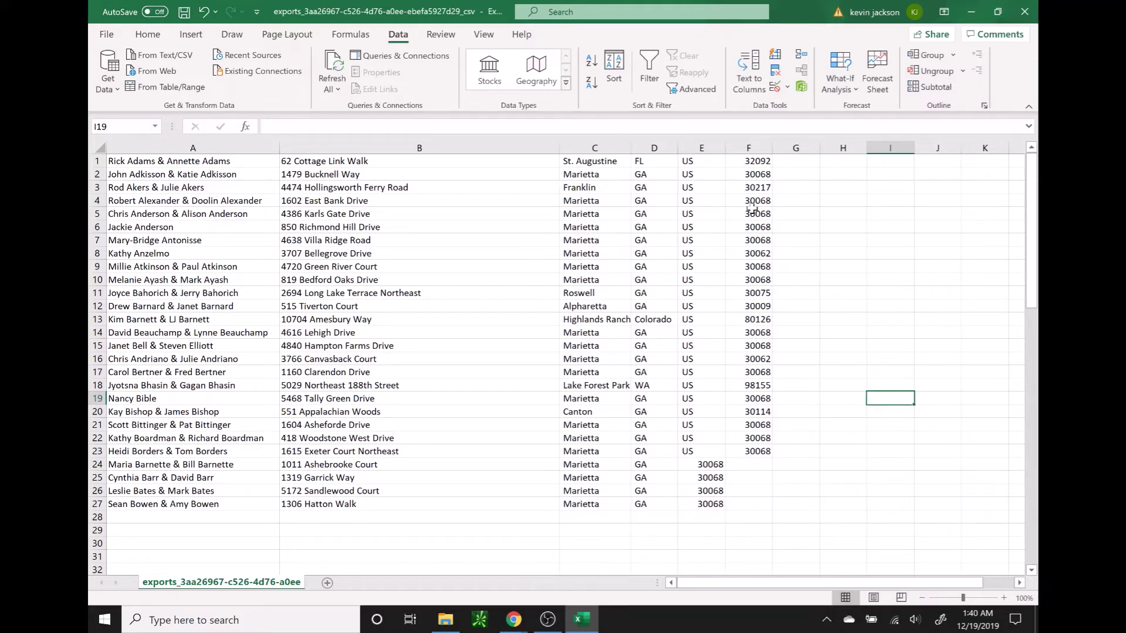
{"action": "left_click", "coordinate": [697, 160]}
{"action": "left_click_drag", "start_coordinate": [698, 161], "coordinate": [699, 450]}
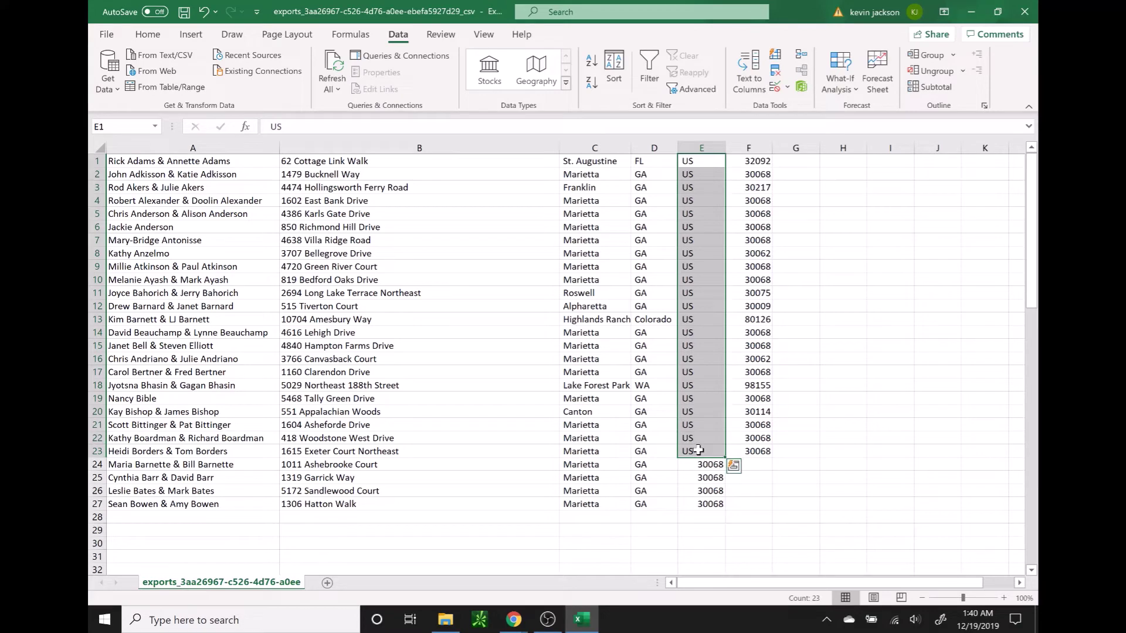
{"action": "right_click", "coordinate": [702, 332]}
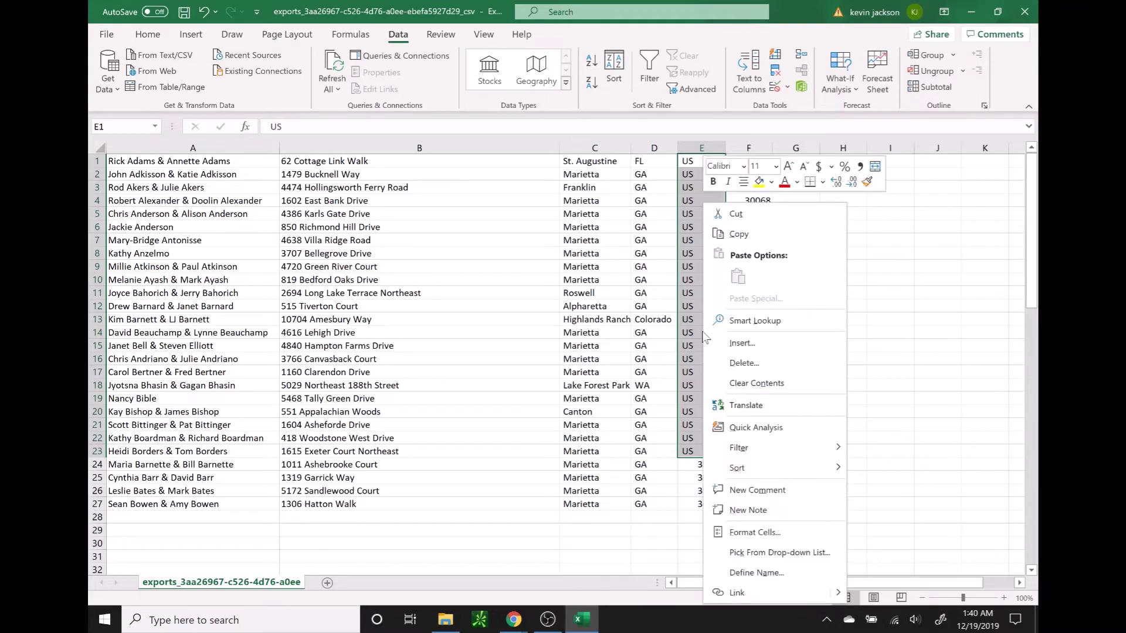
{"action": "left_click", "coordinate": [743, 363]}
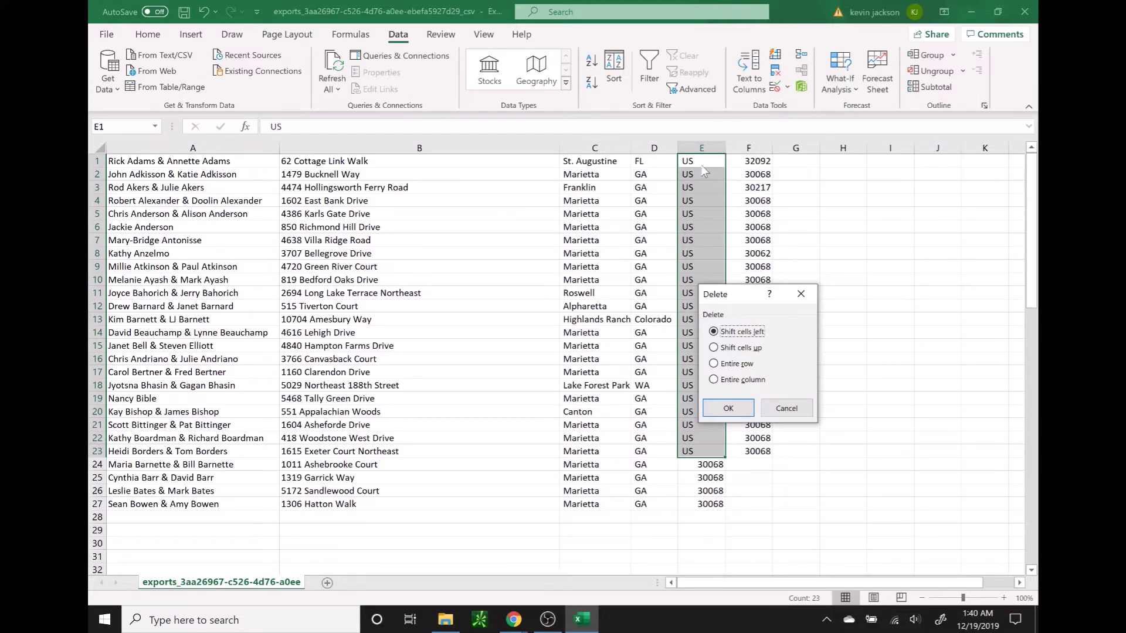
{"action": "left_click", "coordinate": [728, 404]}
{"action": "left_click", "coordinate": [794, 399]}
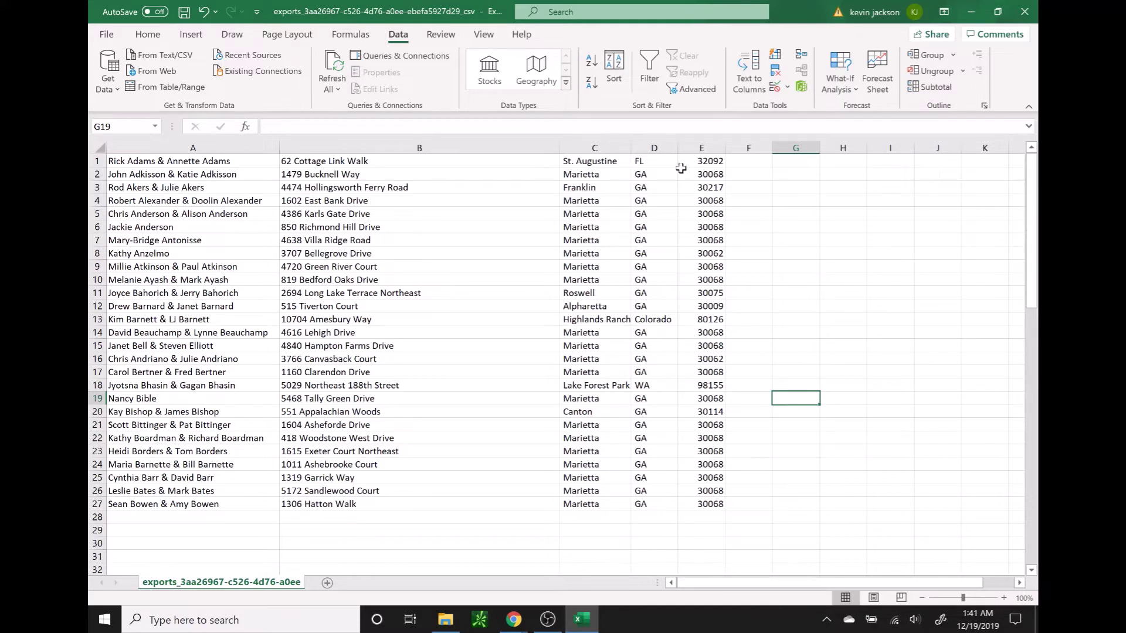
Step: Replace Colorado with CO in D13 and narrow street column B to fit
{"action": "left_click_drag", "start_coordinate": [629, 148], "coordinate": [652, 148]}
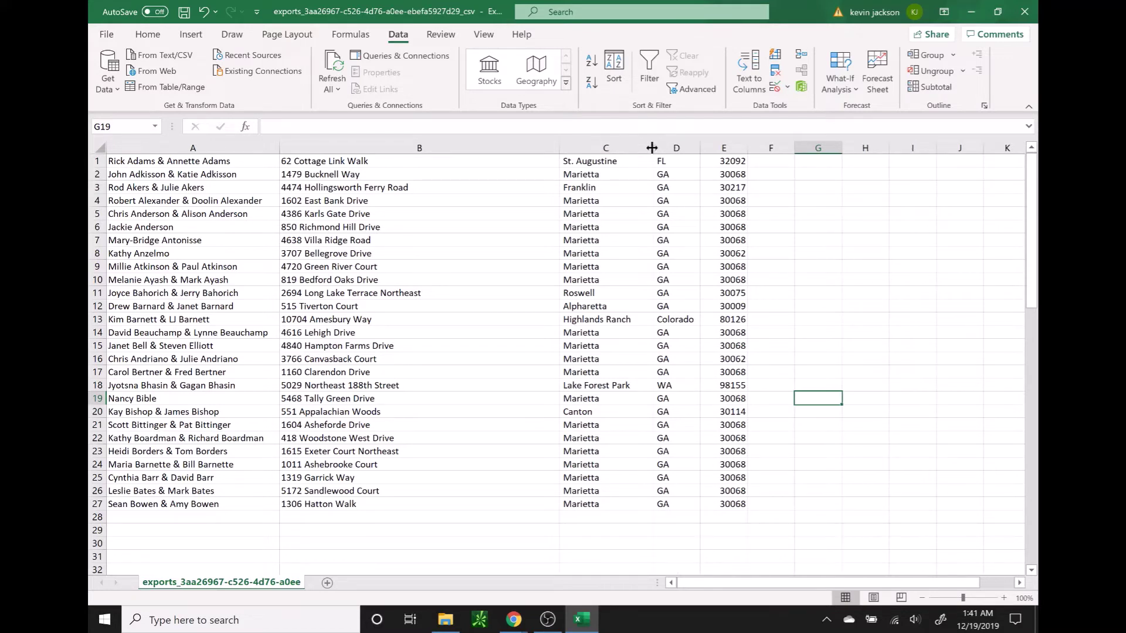
{"action": "left_click", "coordinate": [676, 320]}
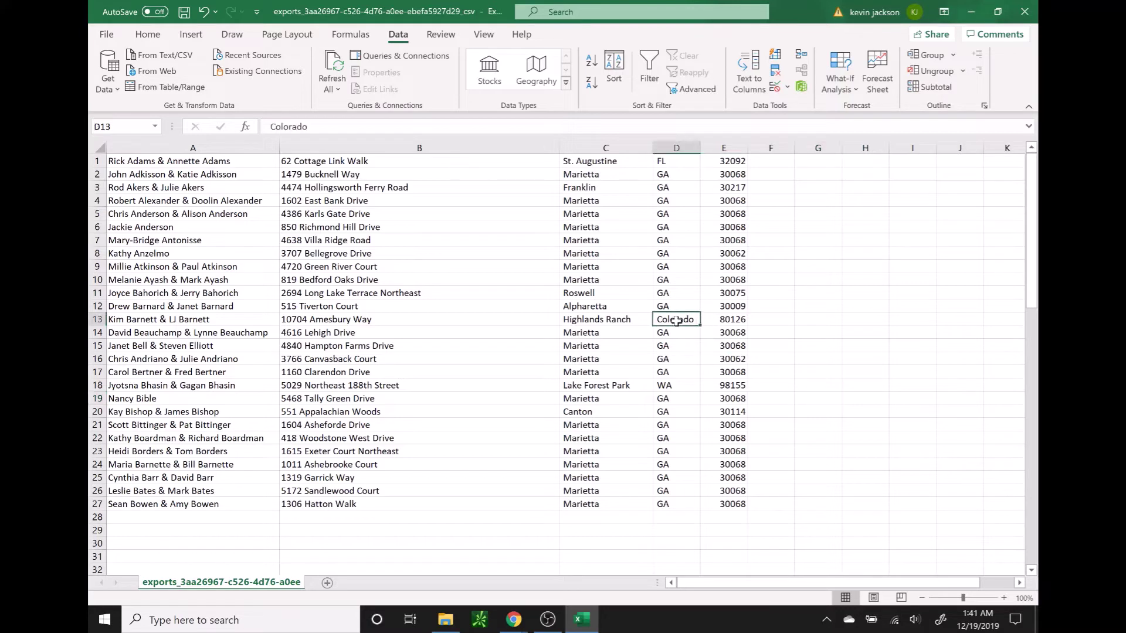
{"action": "type", "text": "CO"}
{"action": "key", "text": "Return"}
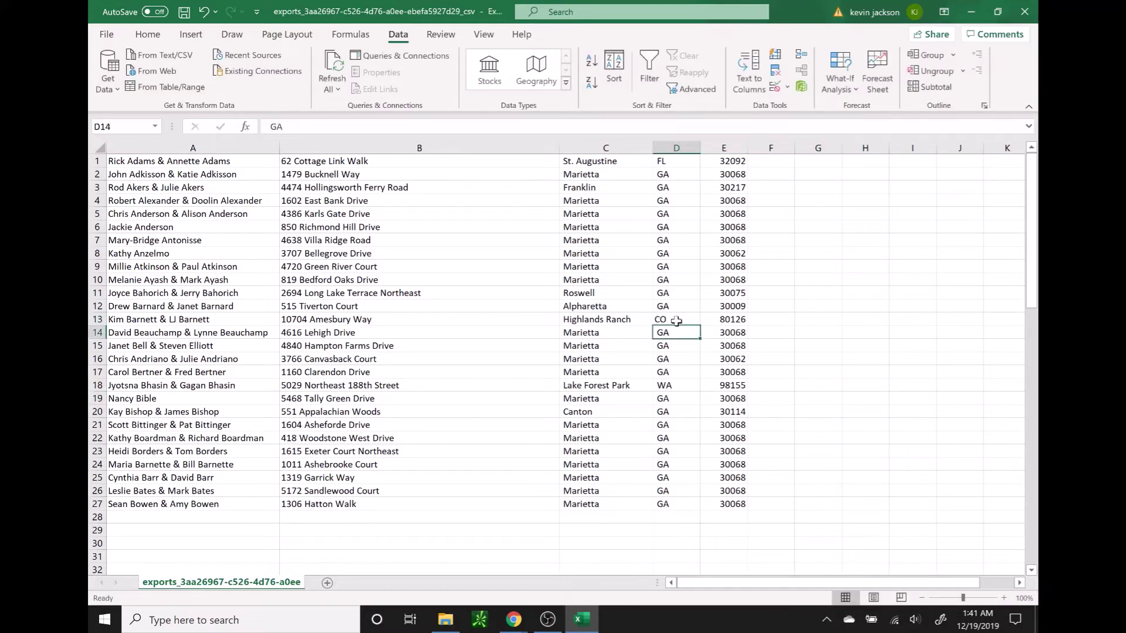
{"action": "left_click", "coordinate": [777, 320]}
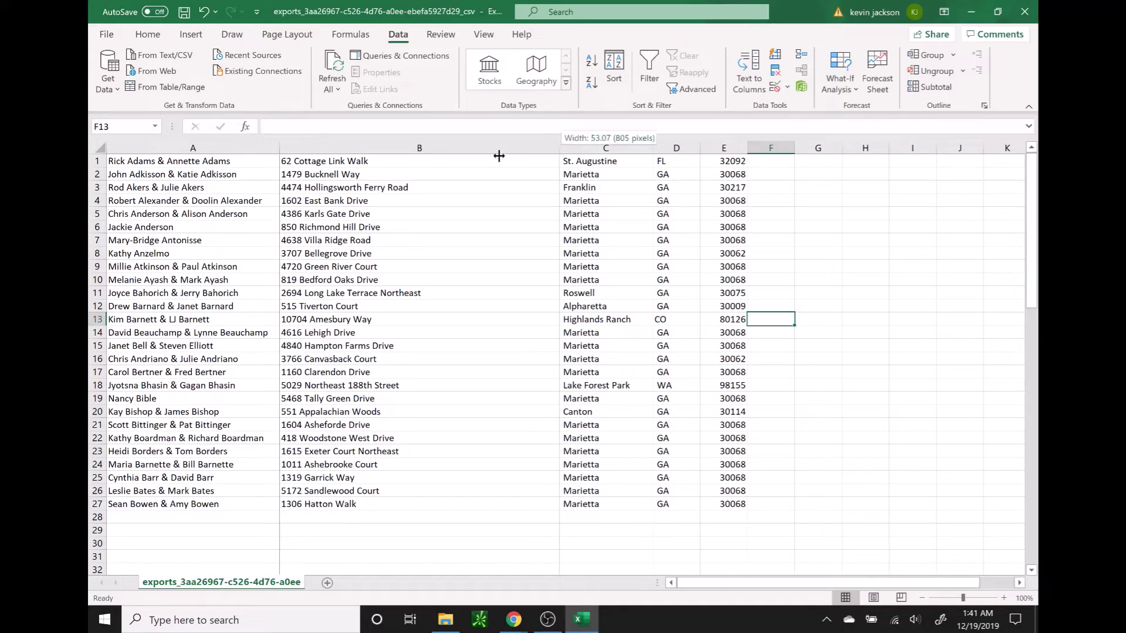
{"action": "left_click_drag", "start_coordinate": [465, 156], "coordinate": [465, 156]}
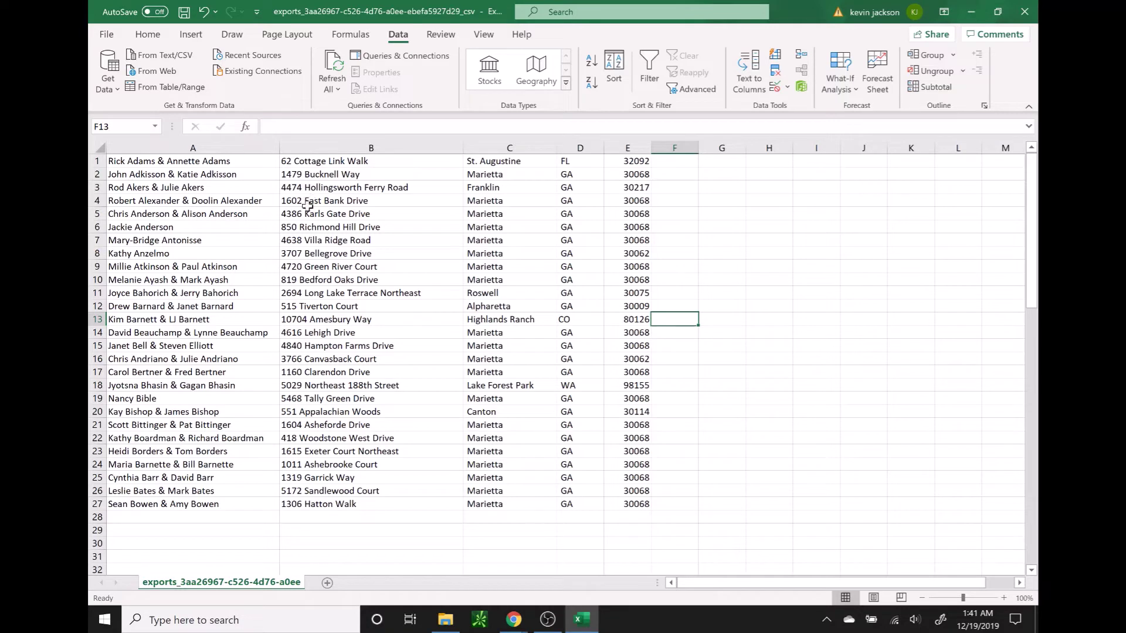
Step: Insert a blank row above the first contact
{"action": "right_click", "coordinate": [98, 160]}
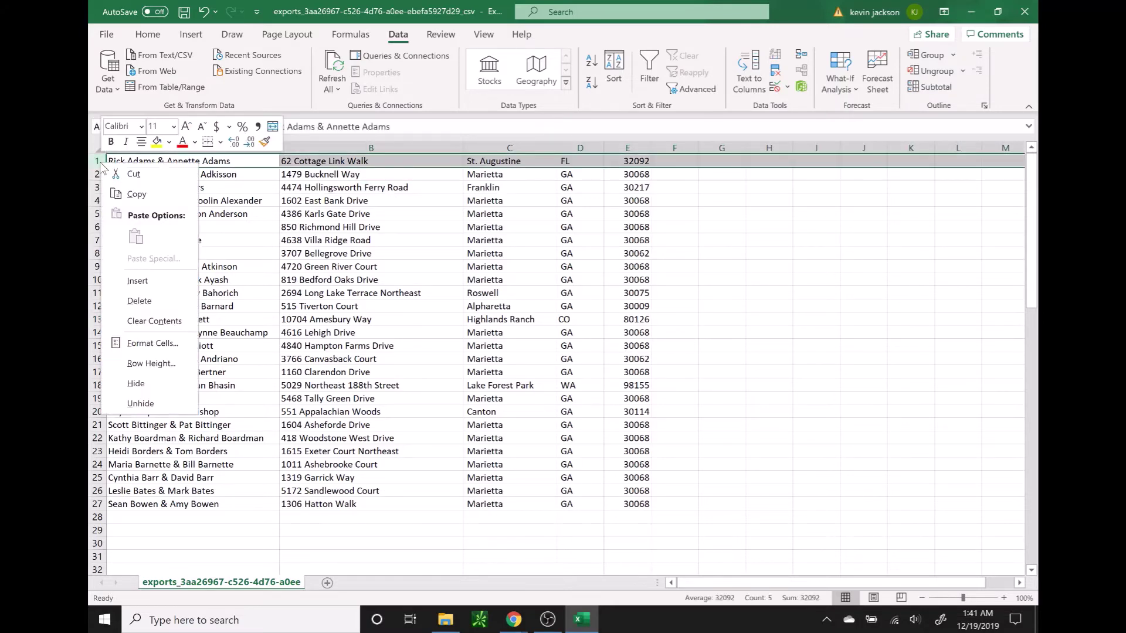
{"action": "left_click", "coordinate": [143, 282]}
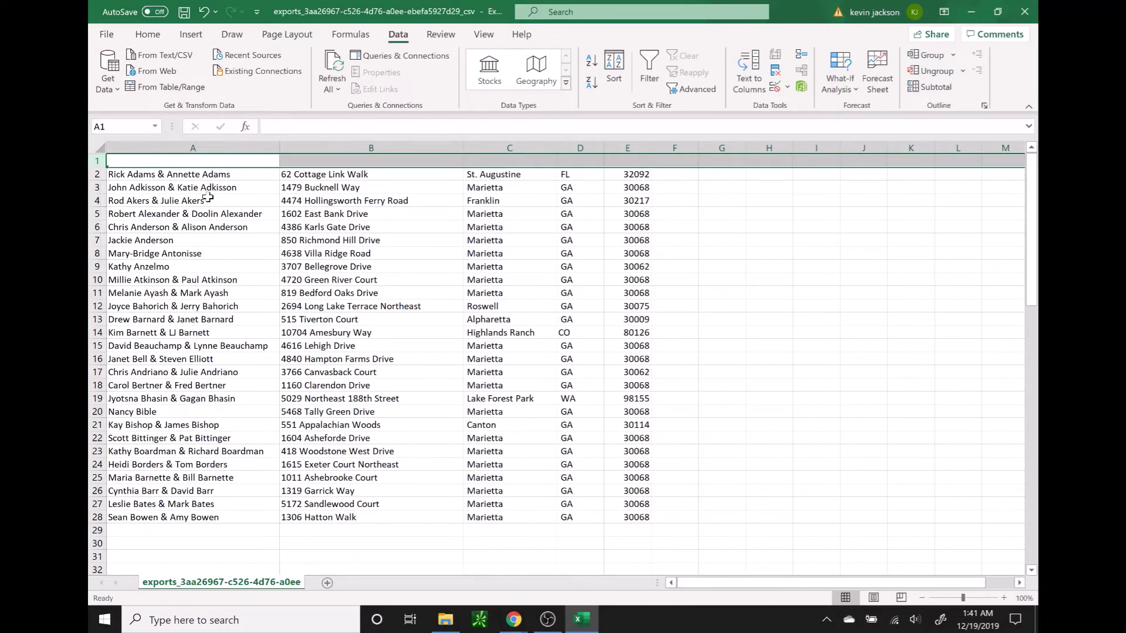
{"action": "left_click", "coordinate": [190, 161]}
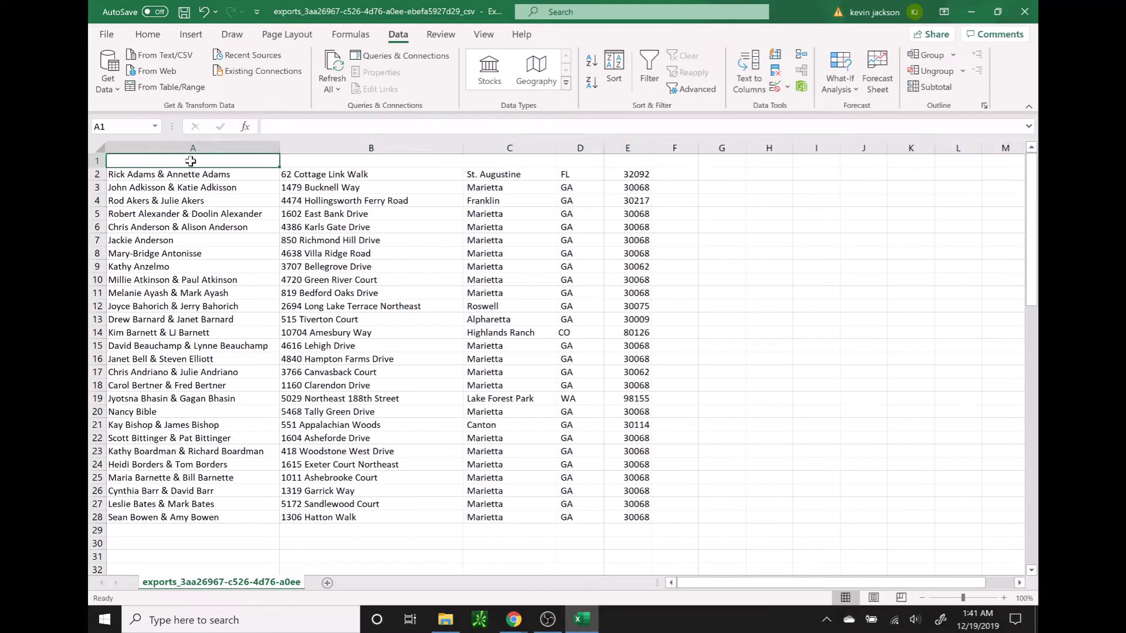
{"action": "left_click", "coordinate": [339, 164]}
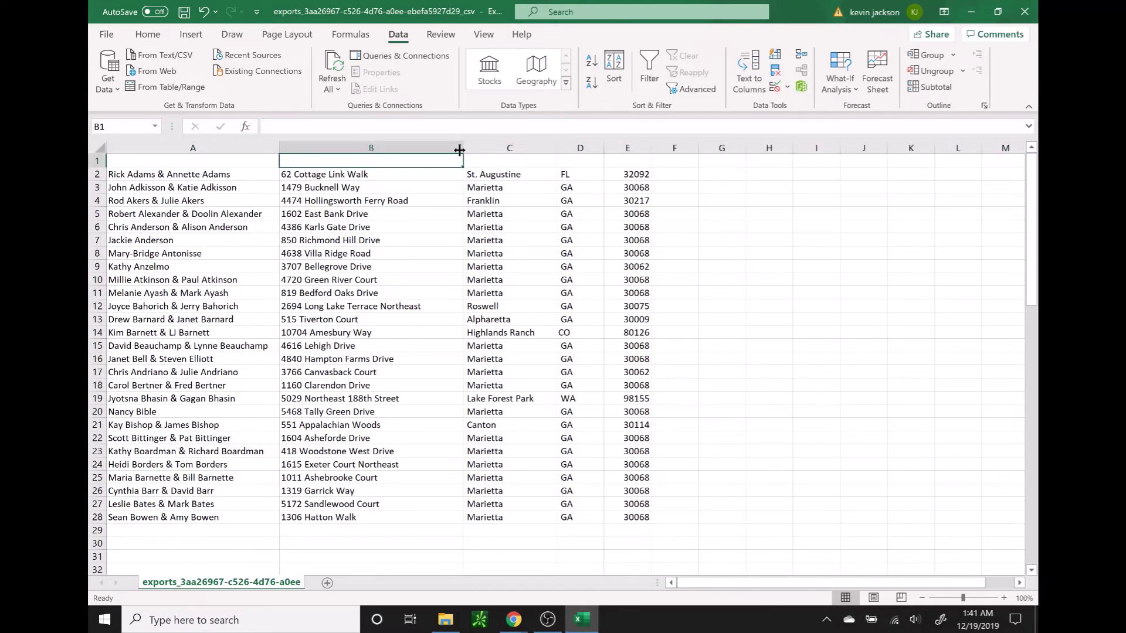
Step: Enter headers Name, Street, City, State and Zip across A1:E1
{"action": "left_click", "coordinate": [227, 161]}
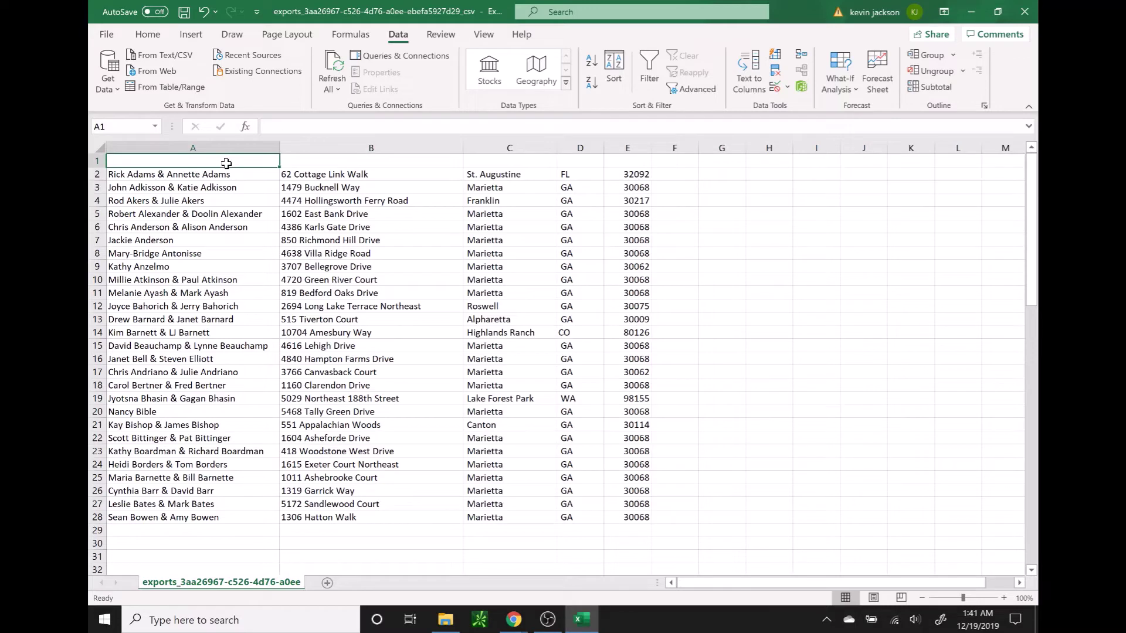
{"action": "type", "text": "Name"}
{"action": "key", "text": "Tab"}
{"action": "type", "text": "Street"}
{"action": "key", "text": "Tab"}
{"action": "type", "text": "C"}
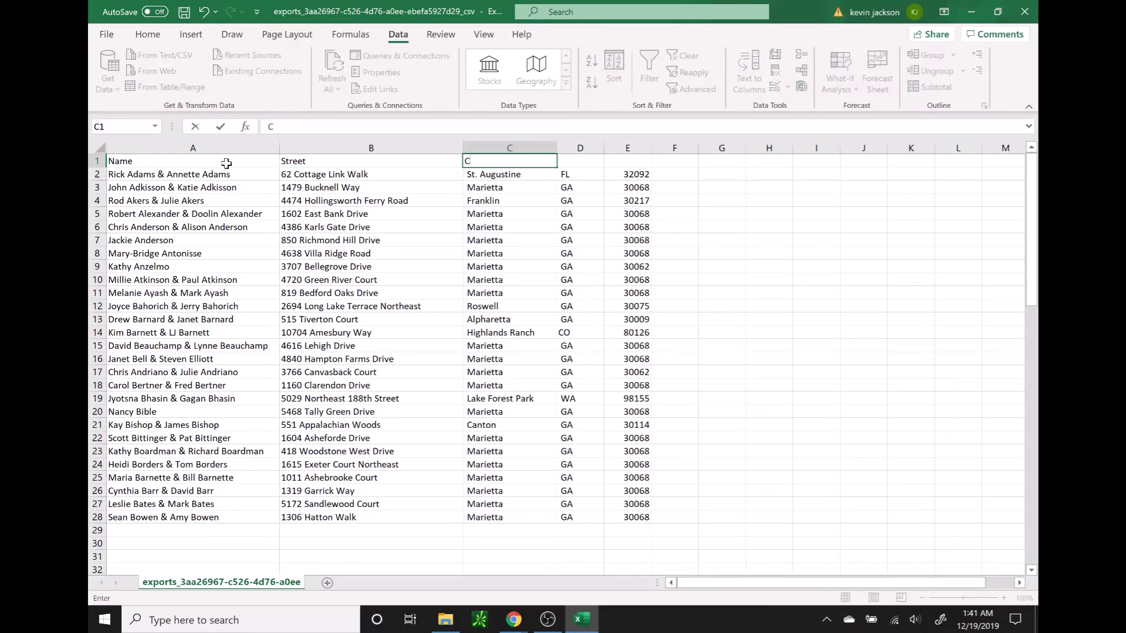
{"action": "key", "text": "Tab"}
{"action": "type", "text": "State"}
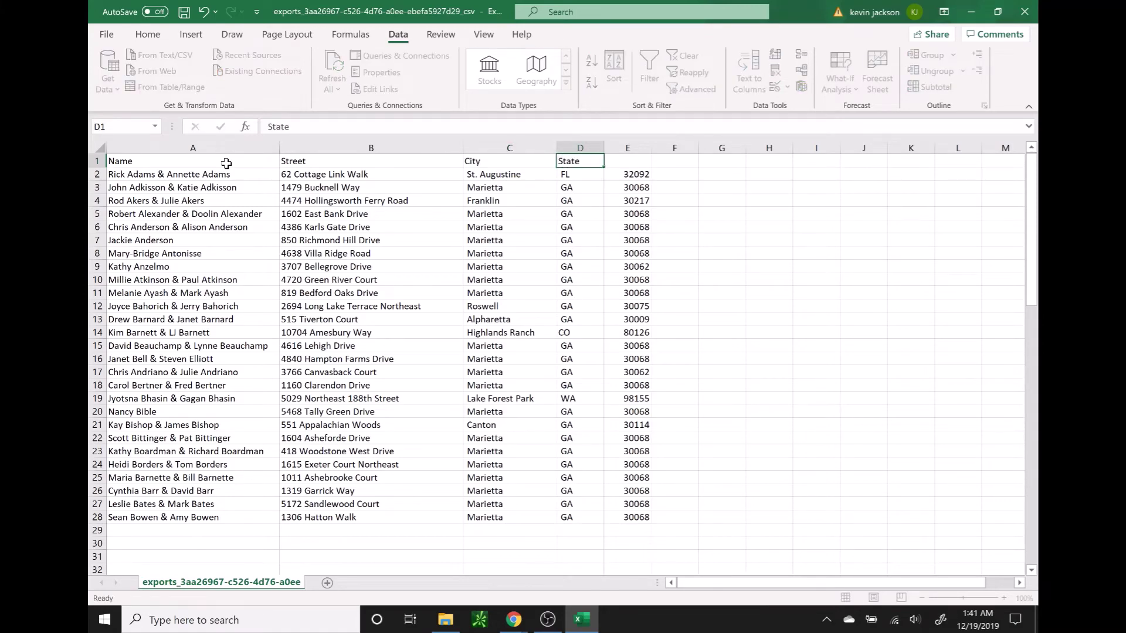
{"action": "key", "text": "Tab"}
{"action": "type", "text": "Zip"}
{"action": "key", "text": "Return"}
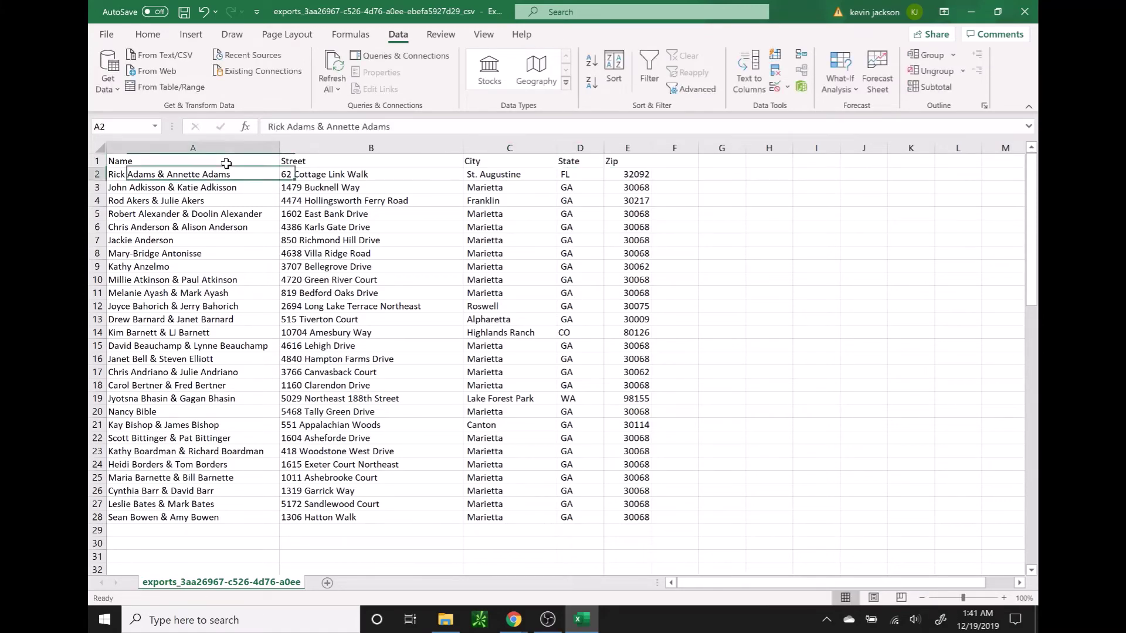
{"action": "left_click", "coordinate": [736, 258]}
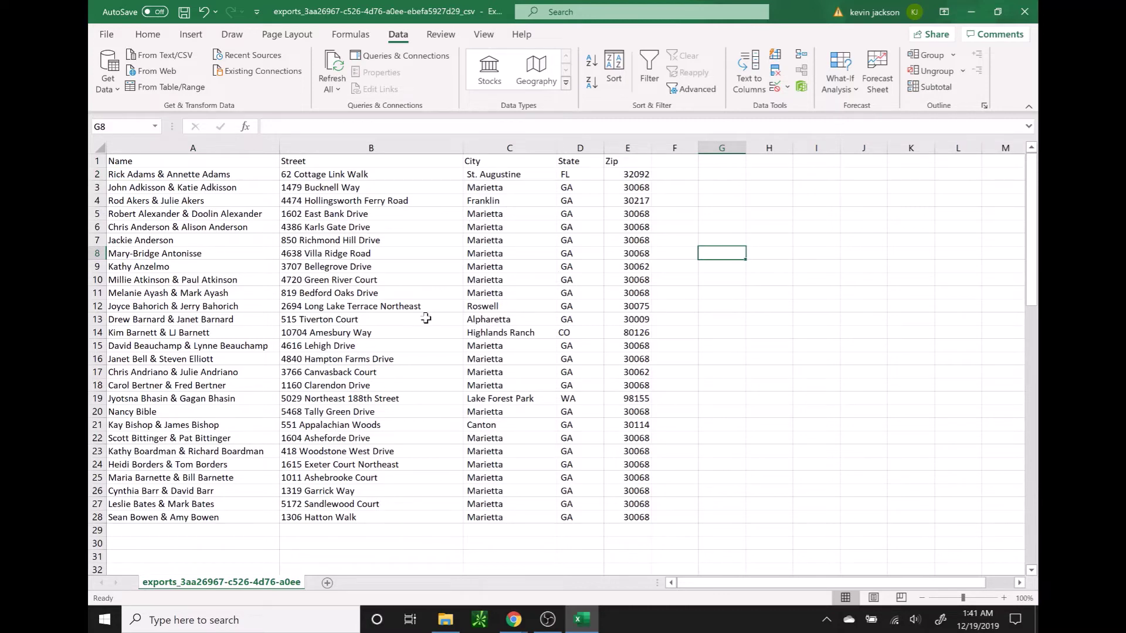
{"action": "left_click", "coordinate": [106, 35]}
Step: Save the sheet as the CSV file test1
{"action": "left_click", "coordinate": [145, 219]}
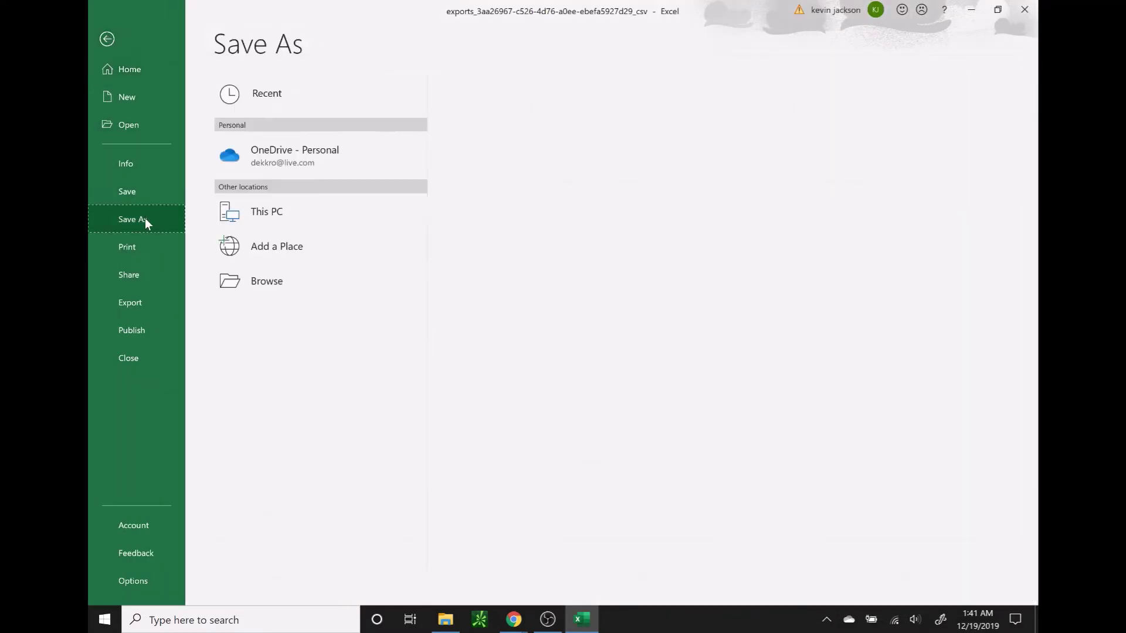
{"action": "left_click", "coordinate": [274, 282]}
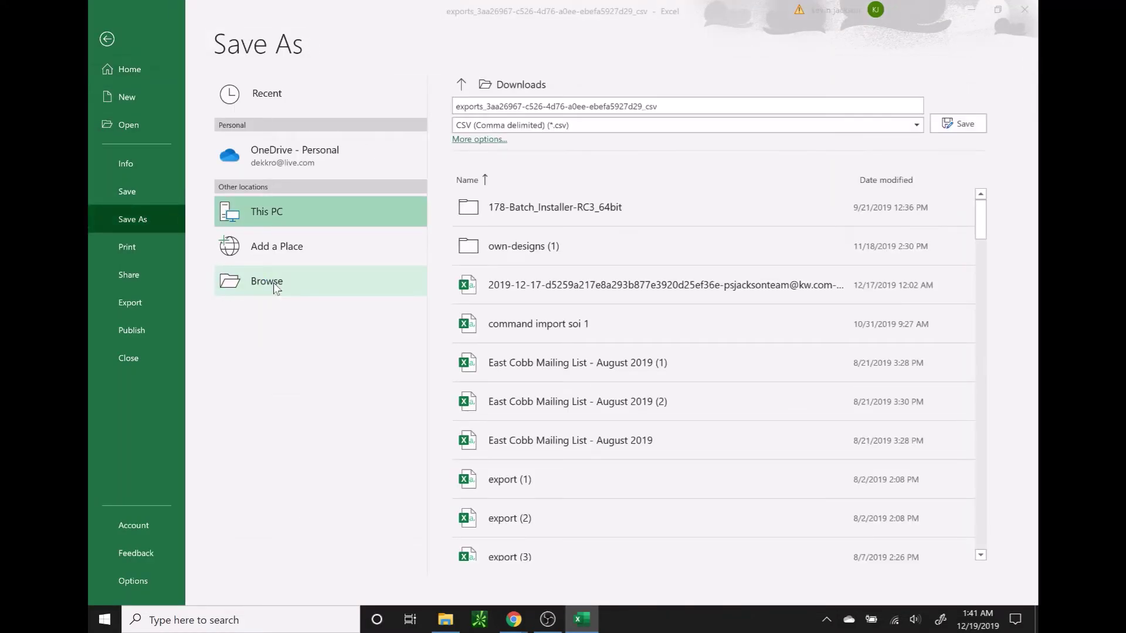
{"action": "type", "text": "test1"}
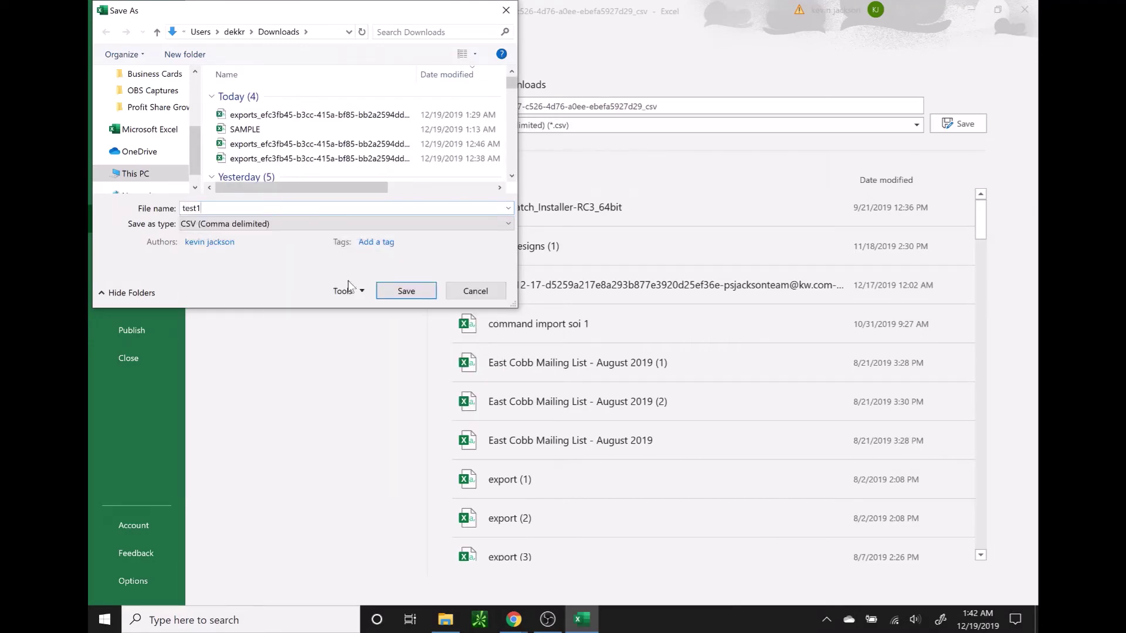
{"action": "left_click", "coordinate": [406, 292]}
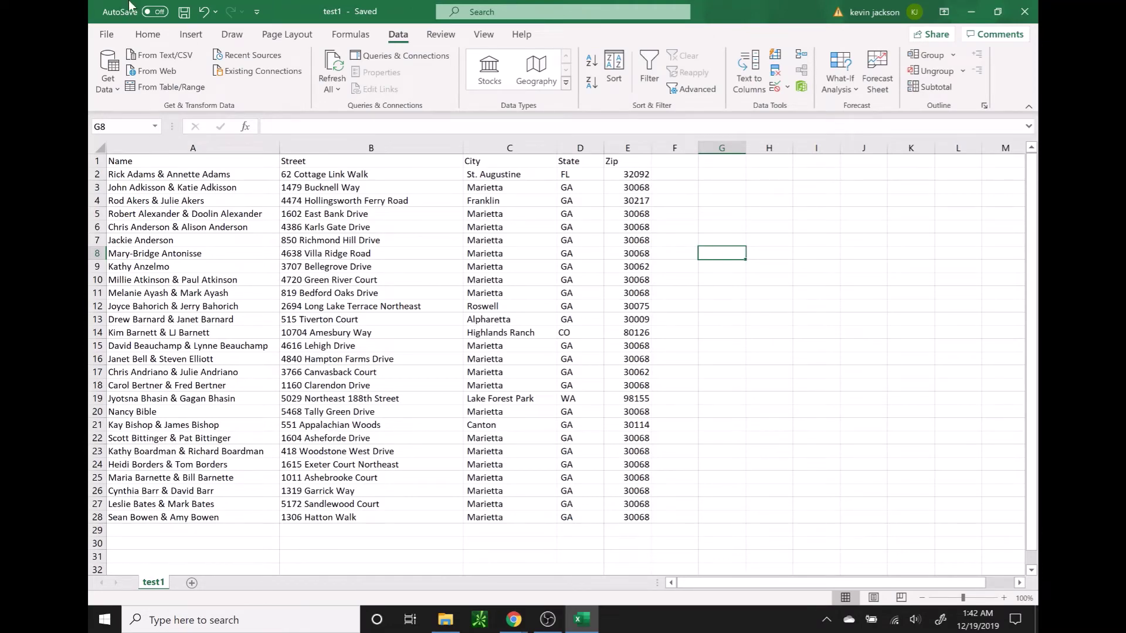
Step: Reopen Save As, cancel it, and close Excel
{"action": "left_click", "coordinate": [106, 34]}
{"action": "left_click", "coordinate": [147, 222]}
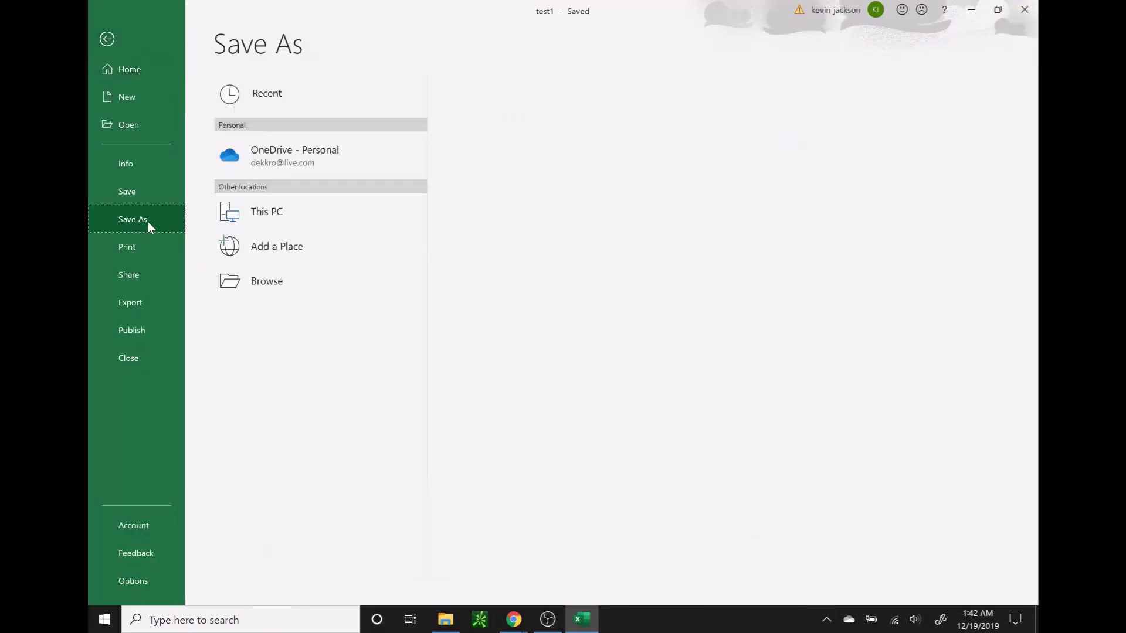
{"action": "left_click", "coordinate": [271, 283]}
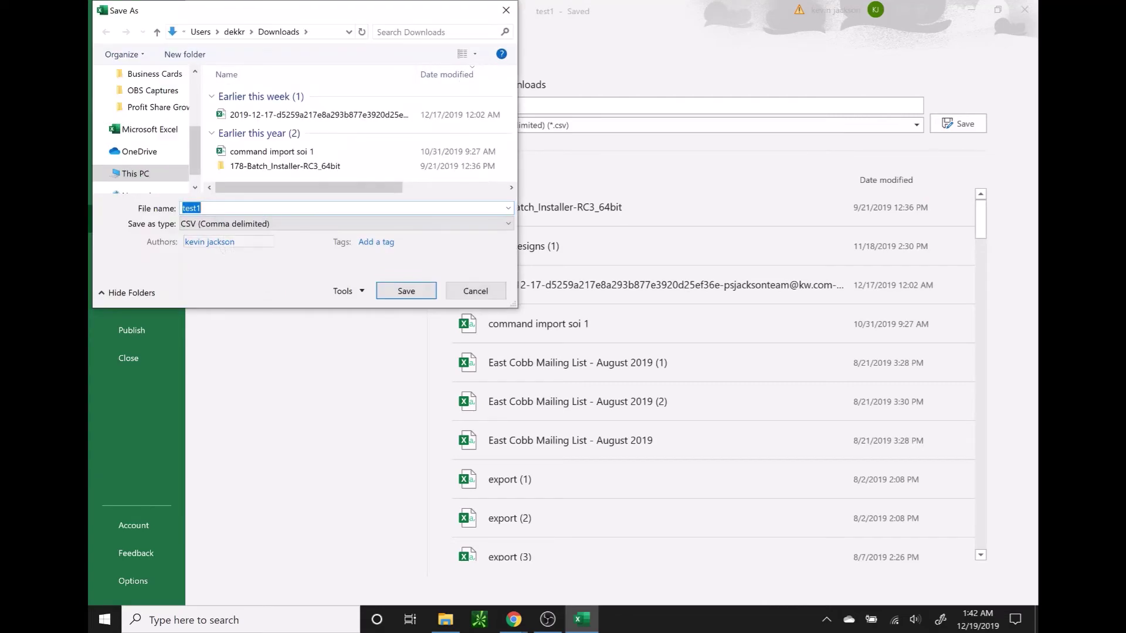
{"action": "left_click", "coordinate": [503, 16]}
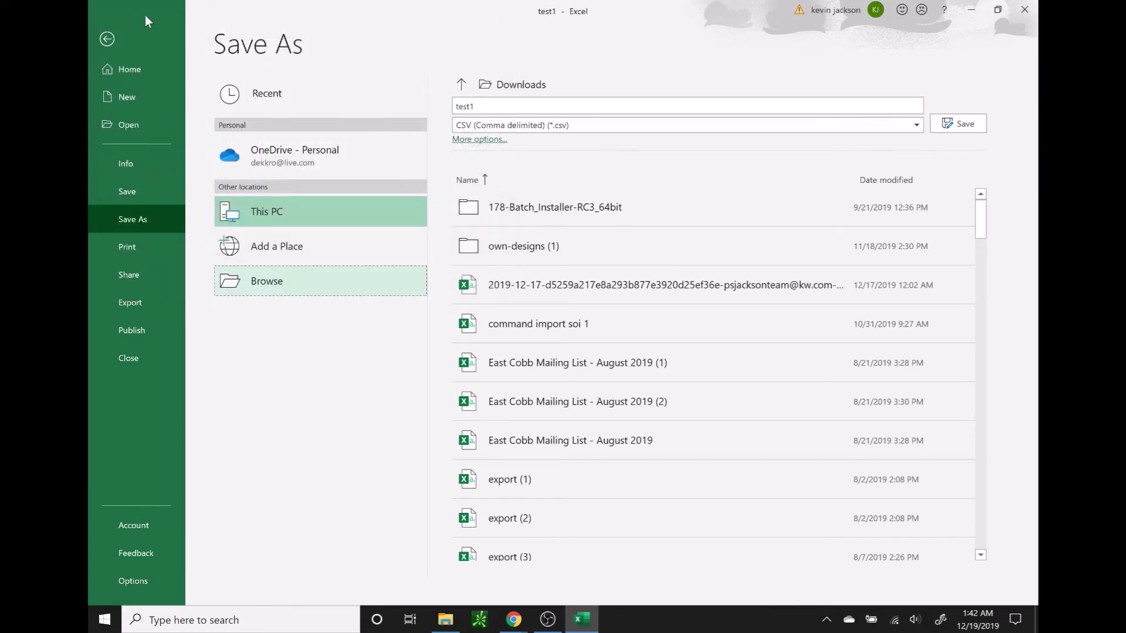
{"action": "left_click", "coordinate": [108, 38]}
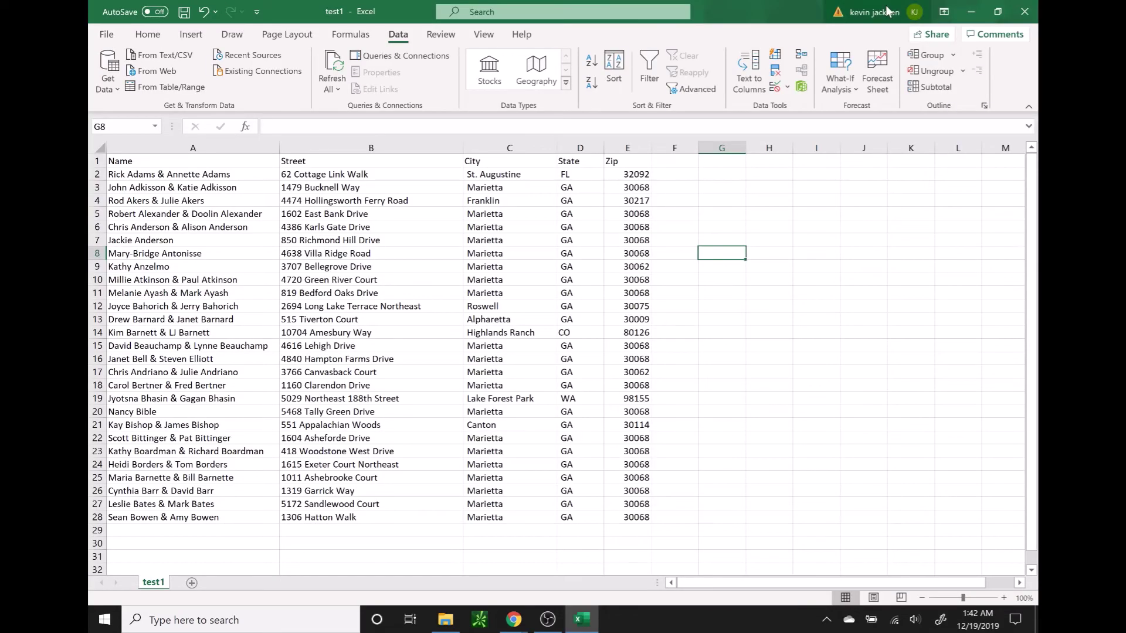
{"action": "left_click", "coordinate": [1024, 16]}
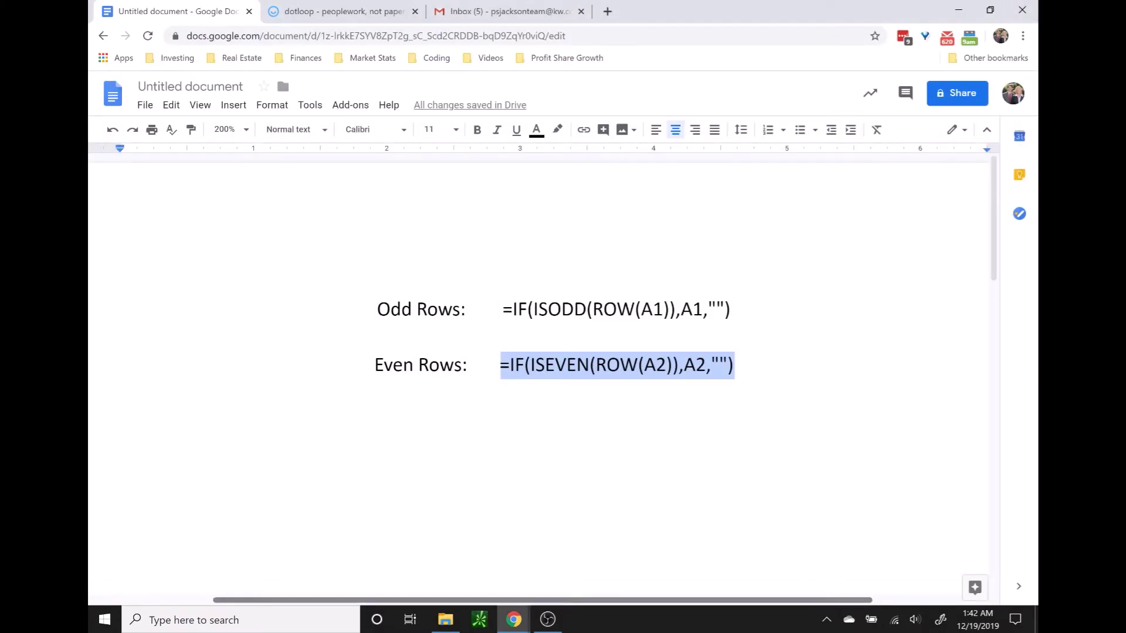
Step: Launch Microsoft Word from the Windows search
{"action": "left_click", "coordinate": [240, 623]}
{"action": "type", "text": "w"}
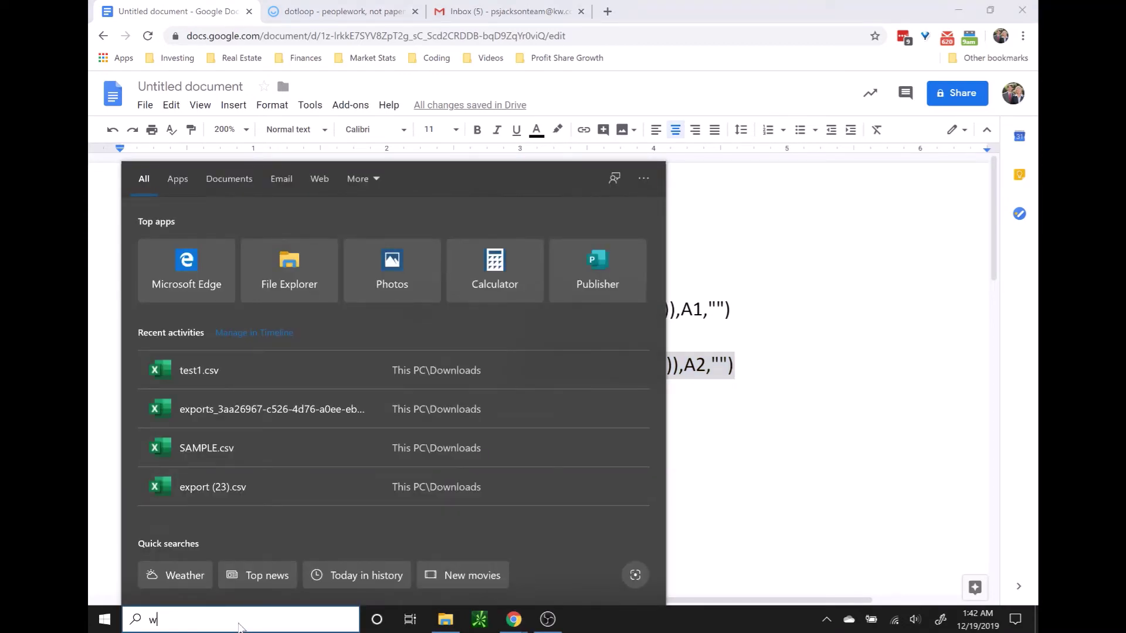
{"action": "type", "text": "ord"}
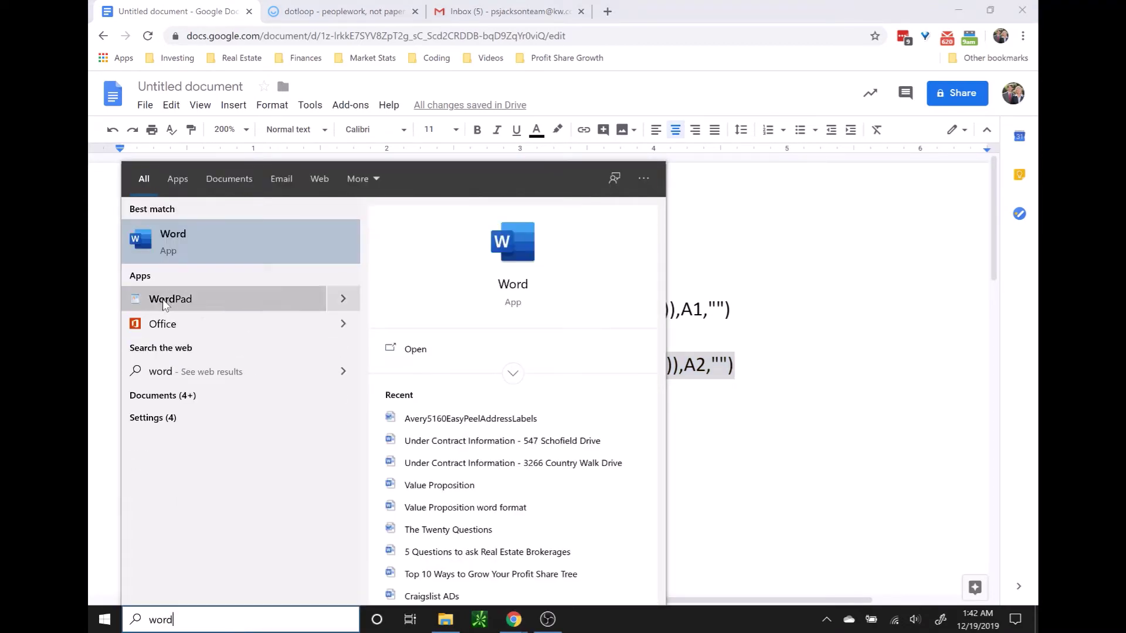
{"action": "left_click", "coordinate": [176, 240]}
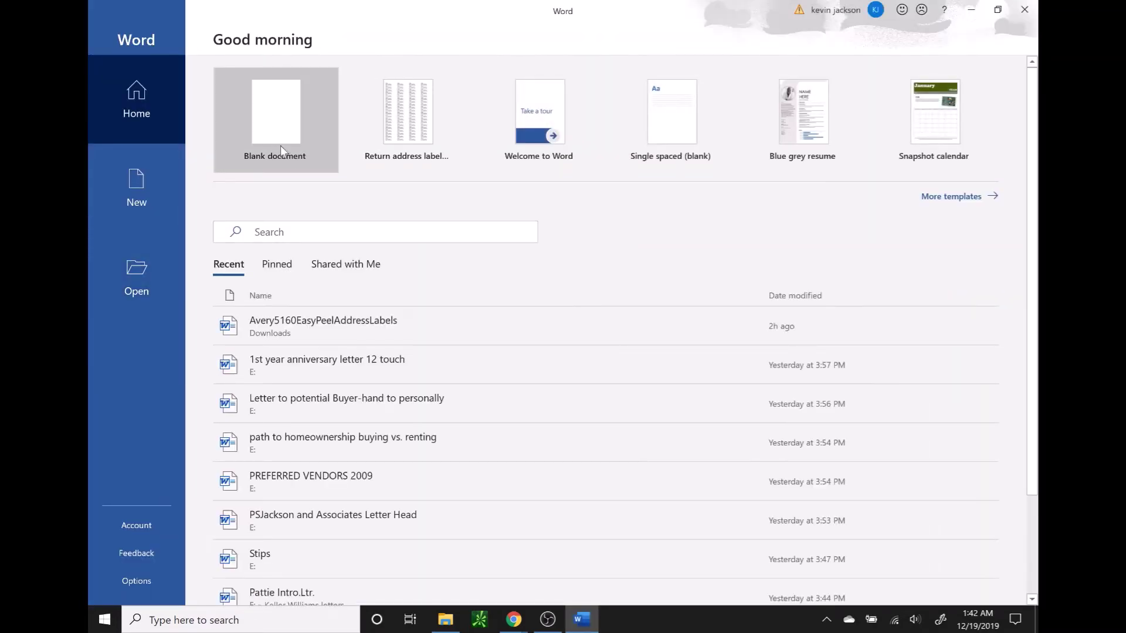
Step: Create a blank document, dismiss the sign-in notice, and show the Mailings commands
{"action": "left_click", "coordinate": [280, 145]}
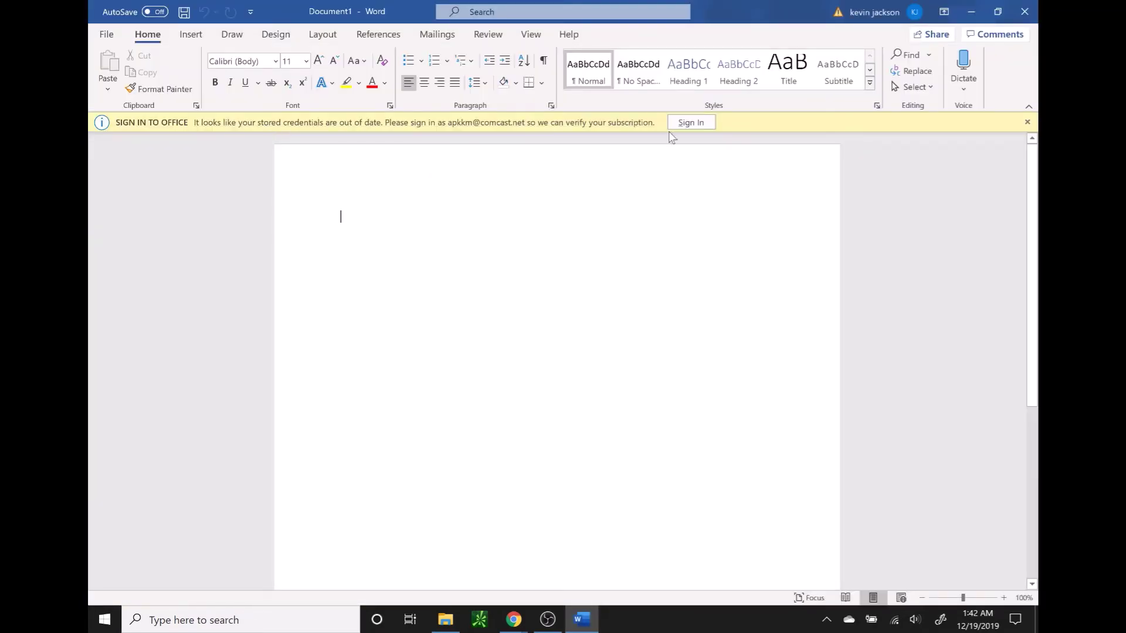
{"action": "left_click", "coordinate": [1026, 121]}
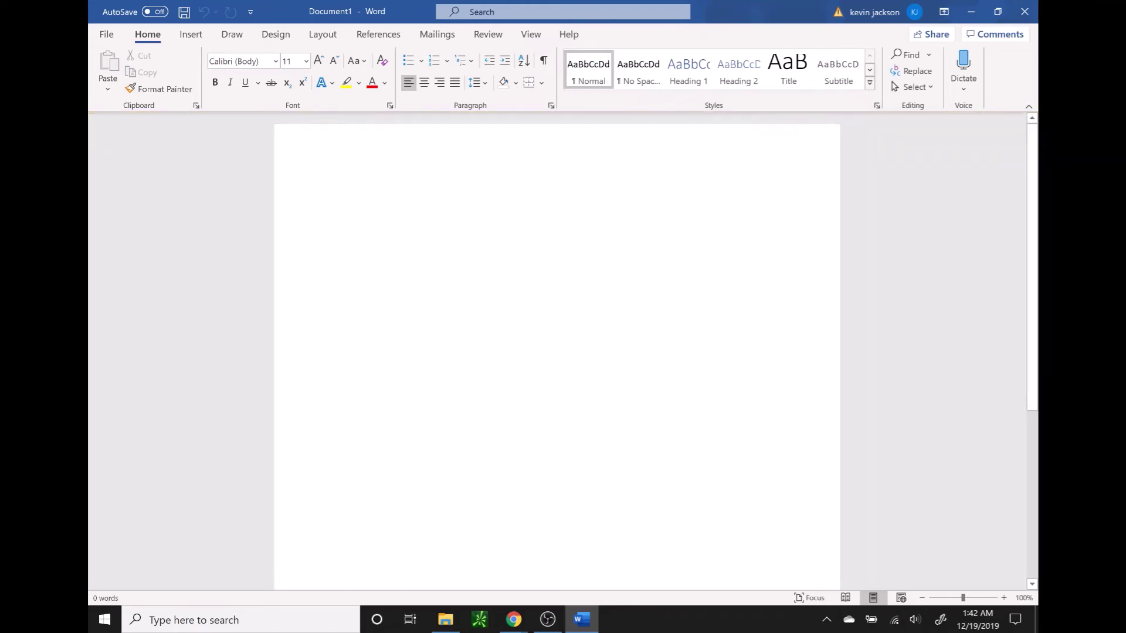
{"action": "left_click", "coordinate": [443, 38]}
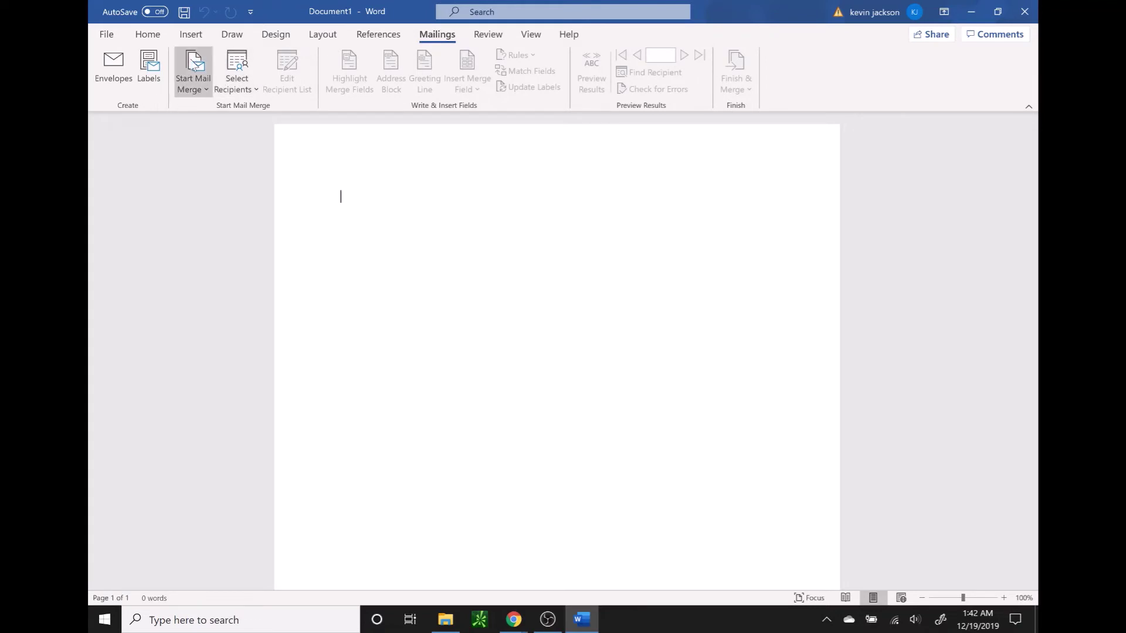
Step: Launch the Step-by-Step Mail Merge Wizard, choose Labels, and advance to the starting document
{"action": "left_click", "coordinate": [206, 91]}
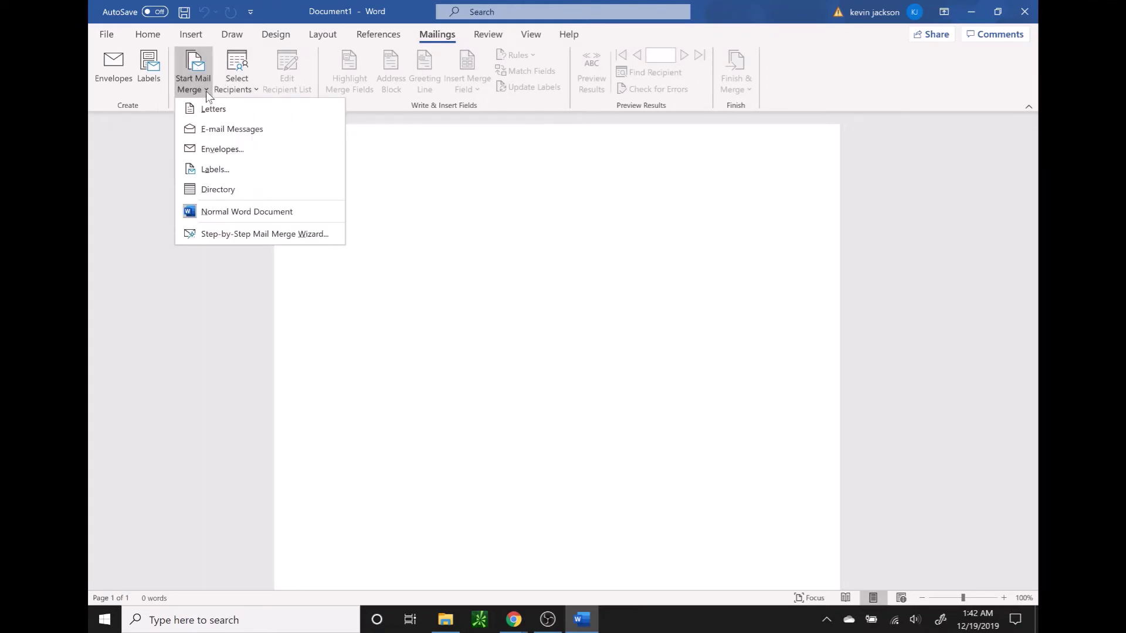
{"action": "left_click", "coordinate": [279, 234]}
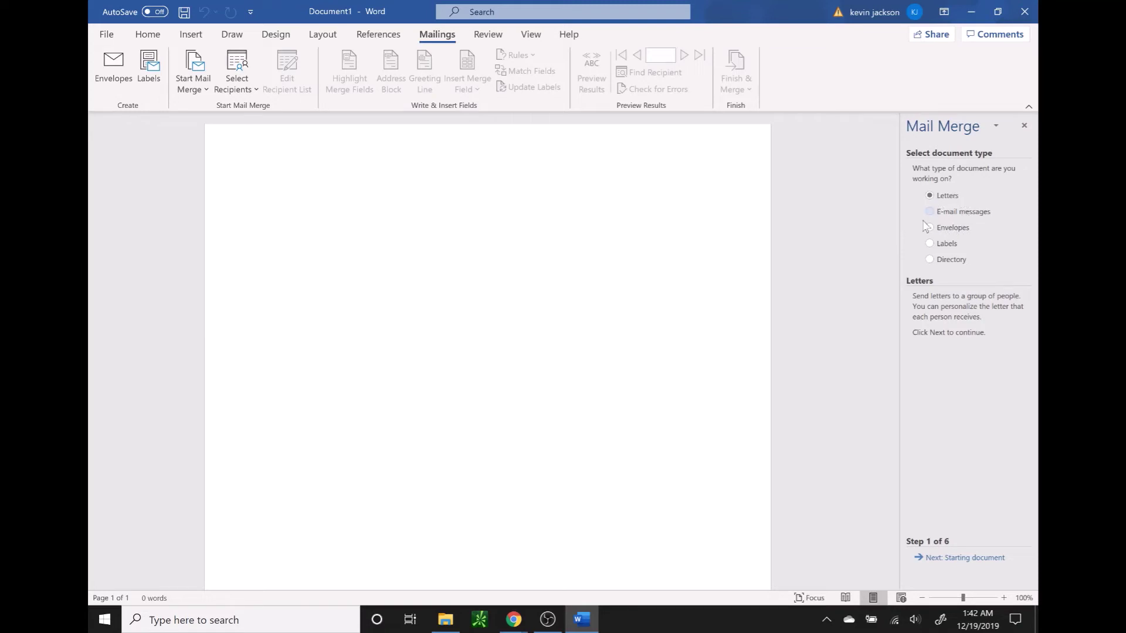
{"action": "left_click", "coordinate": [943, 248]}
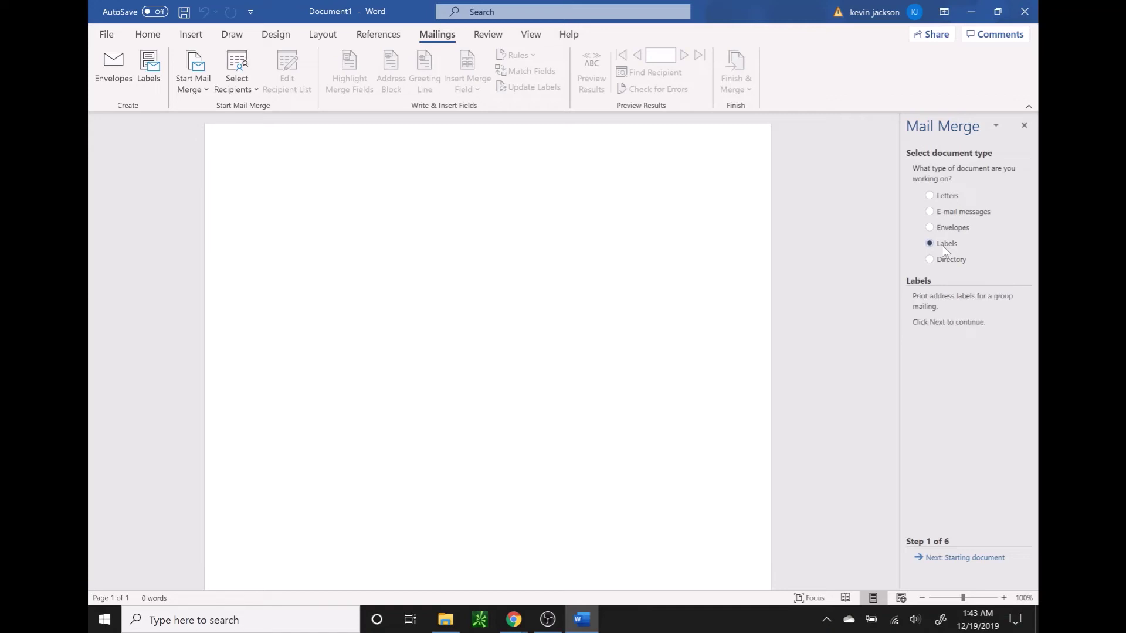
{"action": "left_click", "coordinate": [958, 558]}
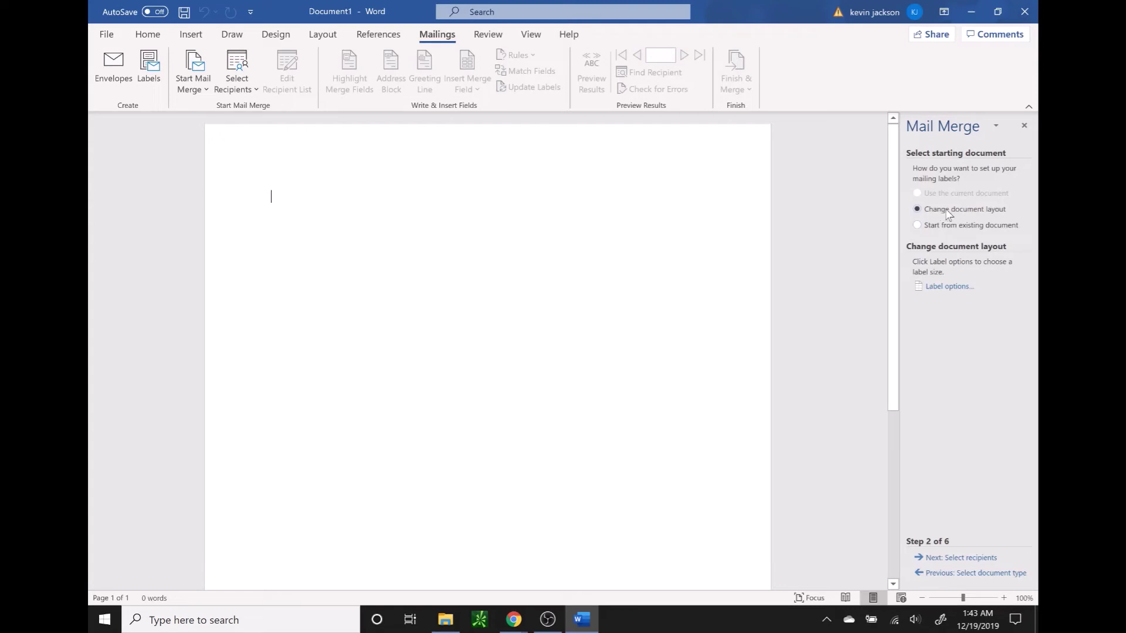
Step: Set the labels to Avery US Letter 8160 Address Labels (1" x 2.63") and apply the layout
{"action": "left_click", "coordinate": [944, 287]}
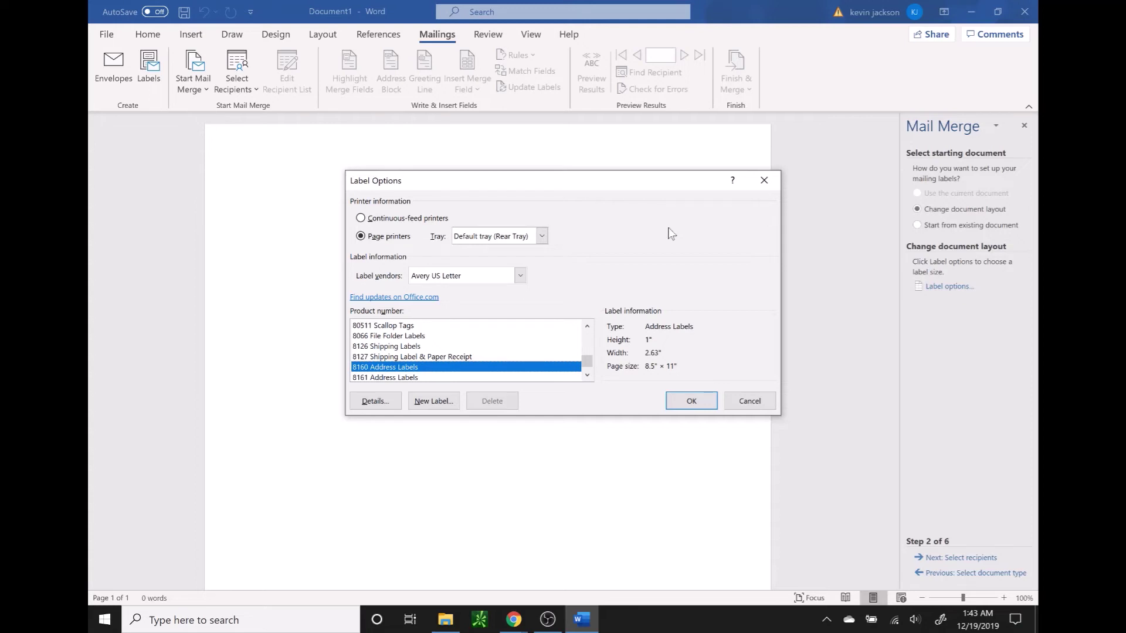
{"action": "left_click", "coordinate": [520, 276]}
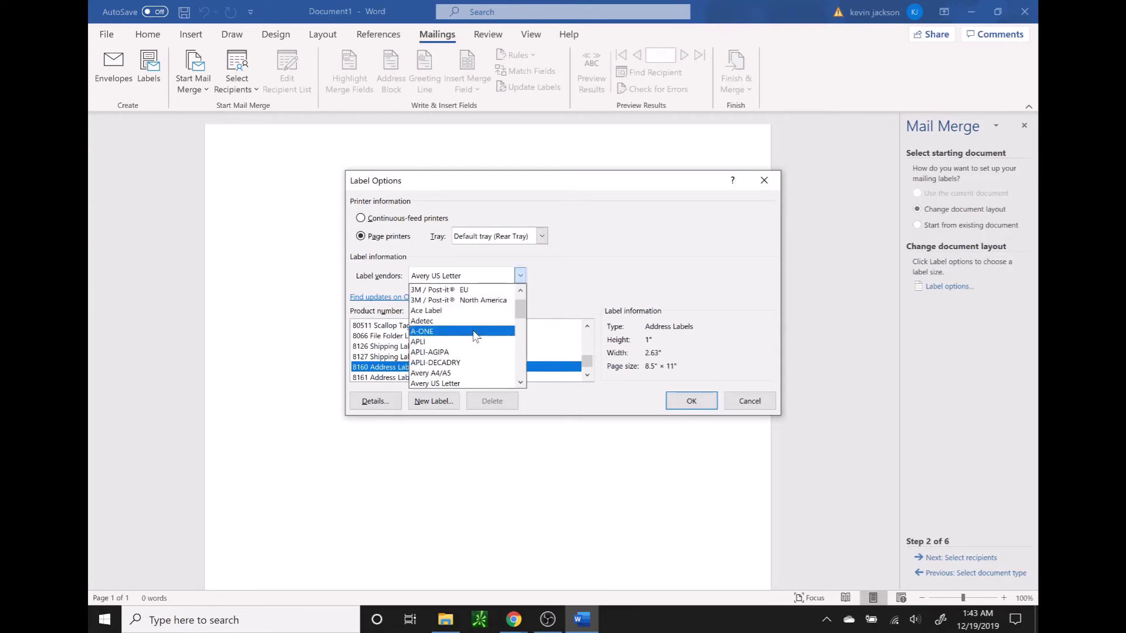
{"action": "mouse_move", "coordinate": [518, 311]}
{"action": "left_mouse_down"}
{"action": "mouse_move", "coordinate": [517, 352]}
{"action": "mouse_move", "coordinate": [516, 311]}
{"action": "mouse_move", "coordinate": [514, 324]}
{"action": "left_mouse_up"}
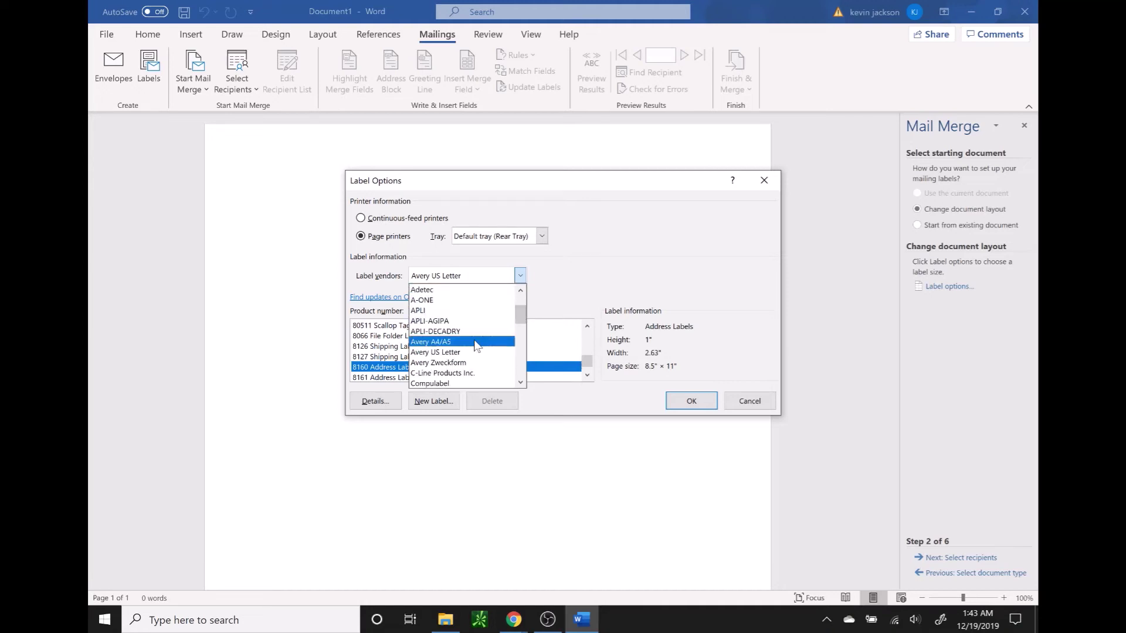
{"action": "left_click", "coordinate": [468, 353]}
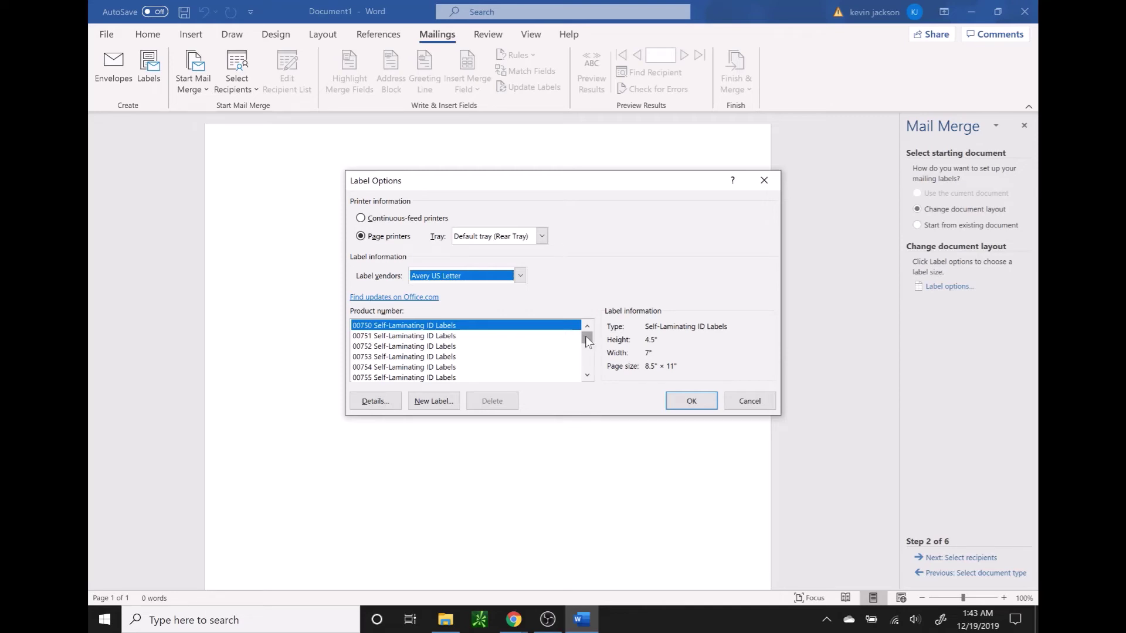
{"action": "left_click_drag", "start_coordinate": [588, 342], "coordinate": [588, 366]}
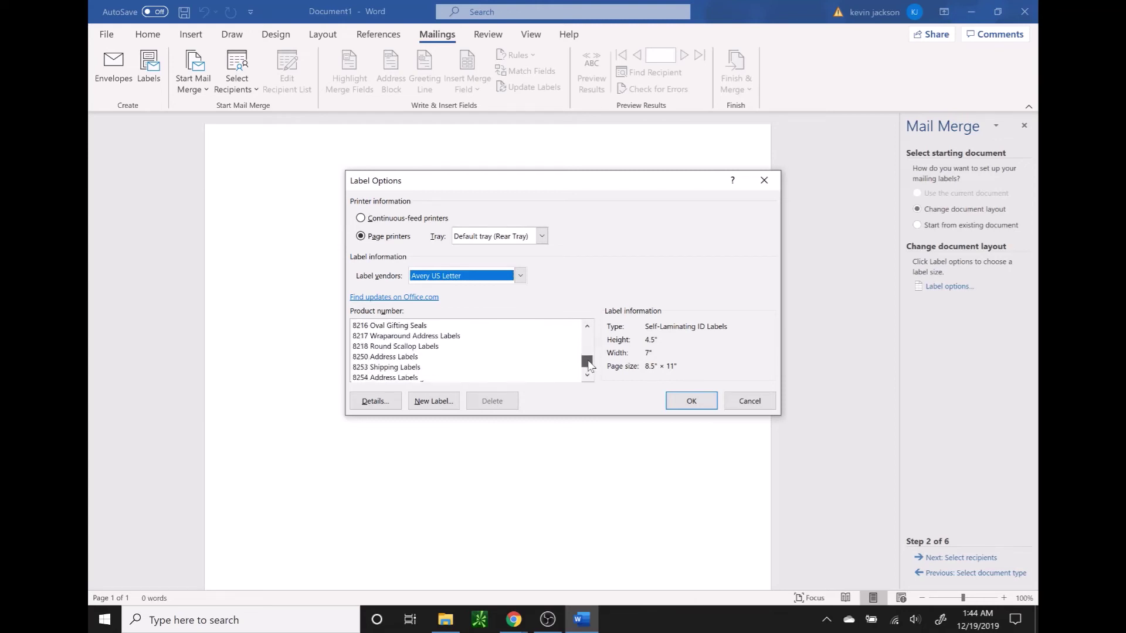
{"action": "left_click", "coordinate": [587, 325]}
{"action": "left_click", "coordinate": [588, 325]}
{"action": "left_click", "coordinate": [588, 325]}
{"action": "left_click", "coordinate": [588, 325]}
{"action": "left_click", "coordinate": [587, 325]}
{"action": "left_click", "coordinate": [587, 326]}
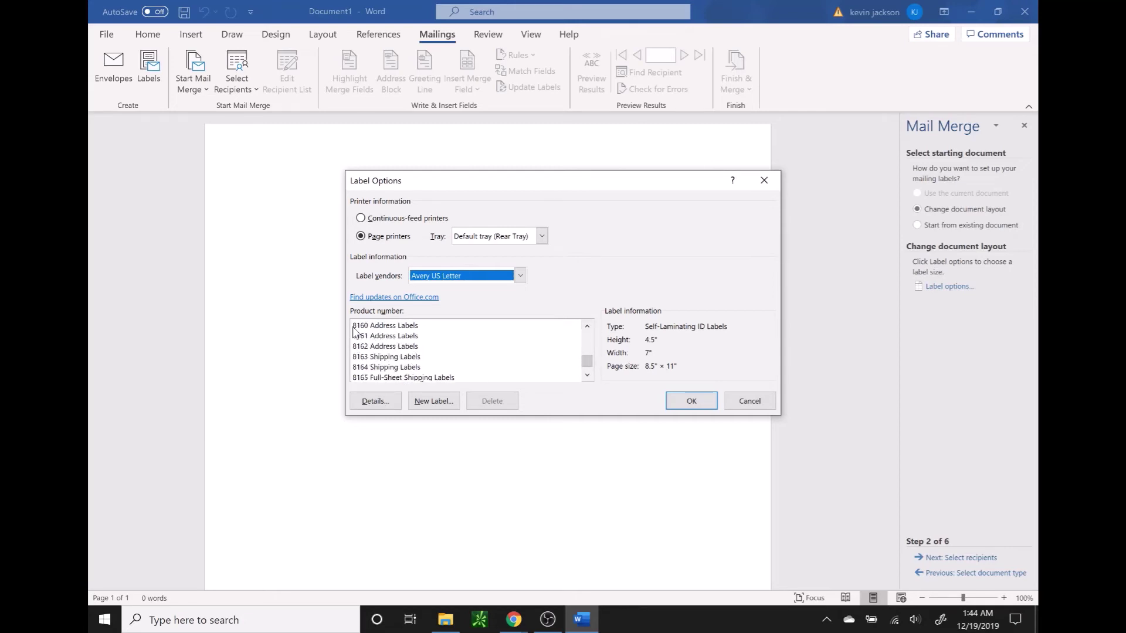
{"action": "left_click", "coordinate": [390, 328]}
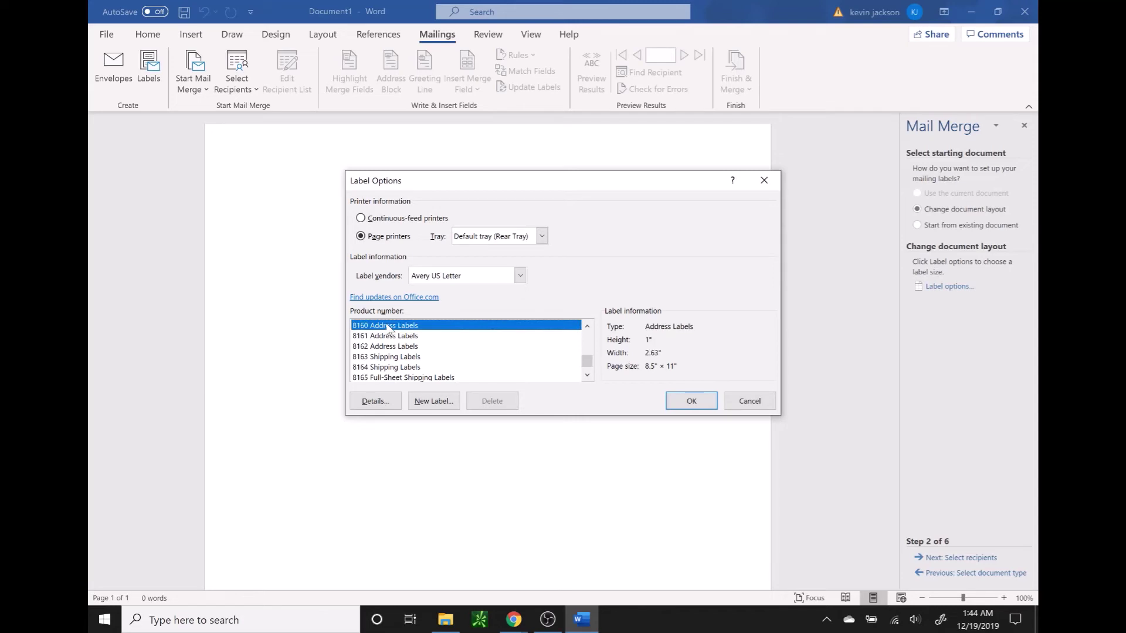
{"action": "left_click", "coordinate": [691, 402]}
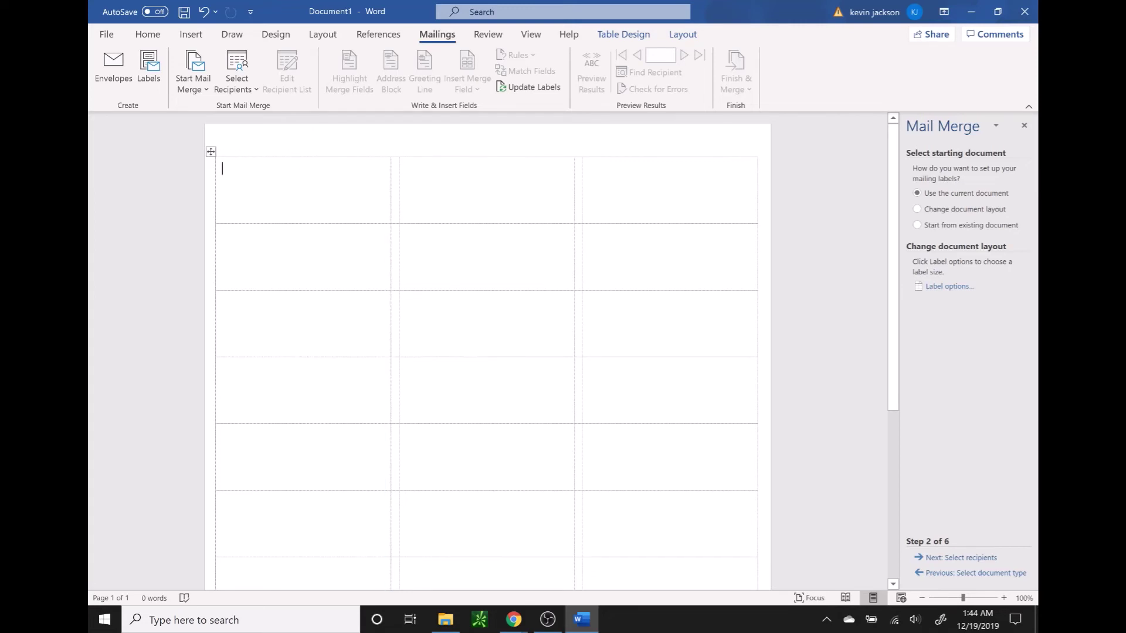
Step: Leave View Gridlines switched on for the label table
{"action": "left_click", "coordinate": [683, 36]}
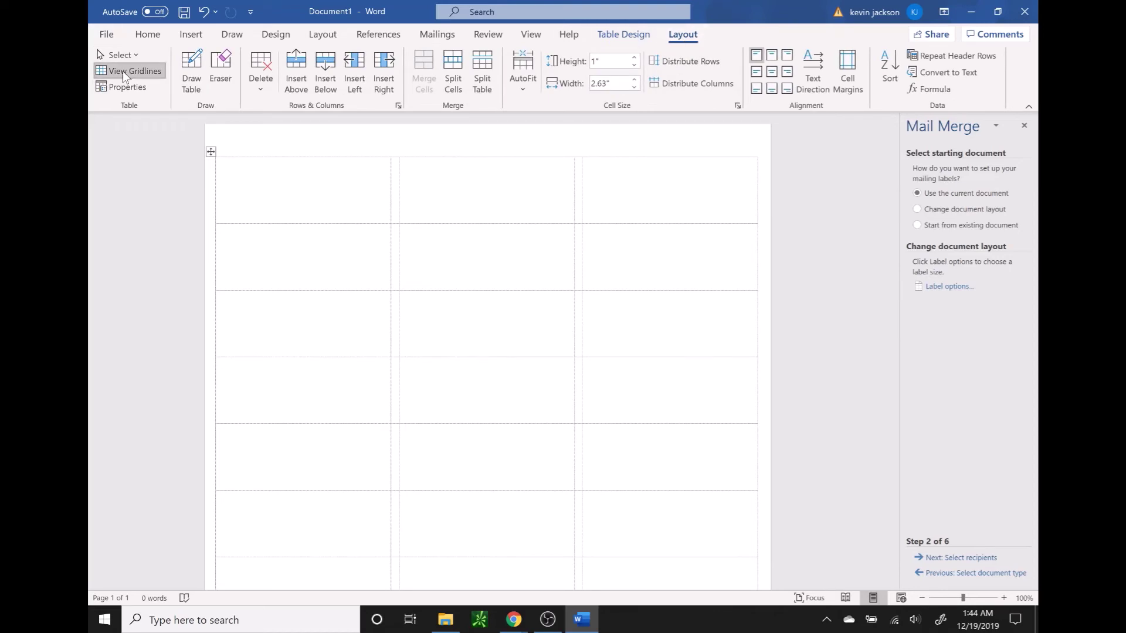
{"action": "left_click", "coordinate": [122, 71]}
{"action": "left_click", "coordinate": [122, 72]}
{"action": "left_click", "coordinate": [122, 71]}
{"action": "left_click", "coordinate": [122, 71]}
Step: Advance the Mail Merge to selecting recipients and browse for an existing list
{"action": "left_click", "coordinate": [156, 39]}
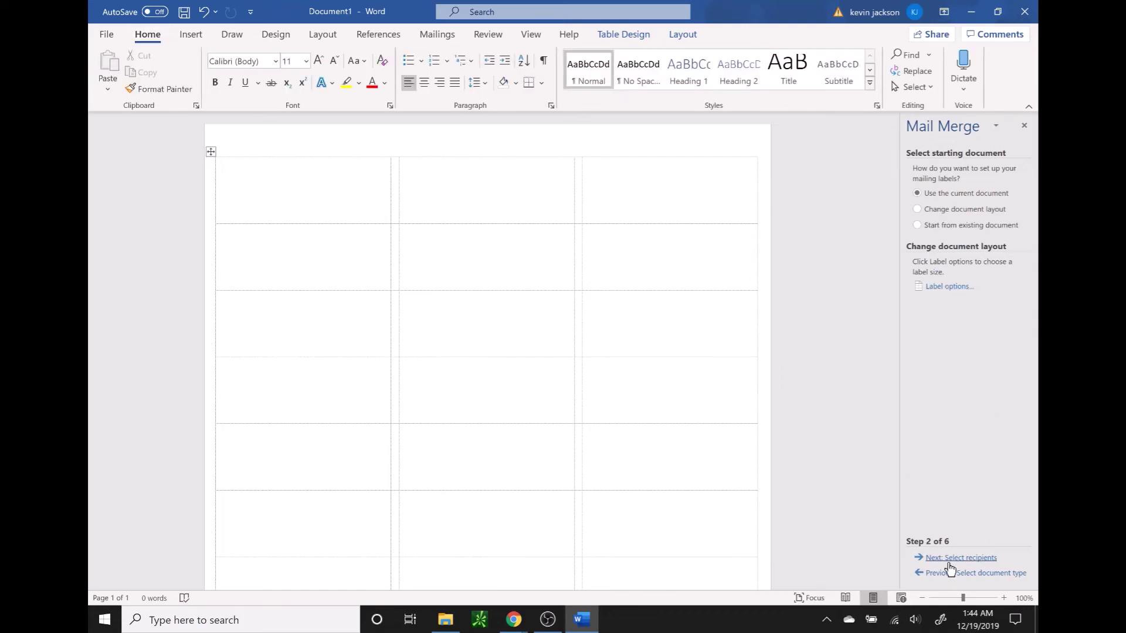
{"action": "left_click", "coordinate": [967, 558]}
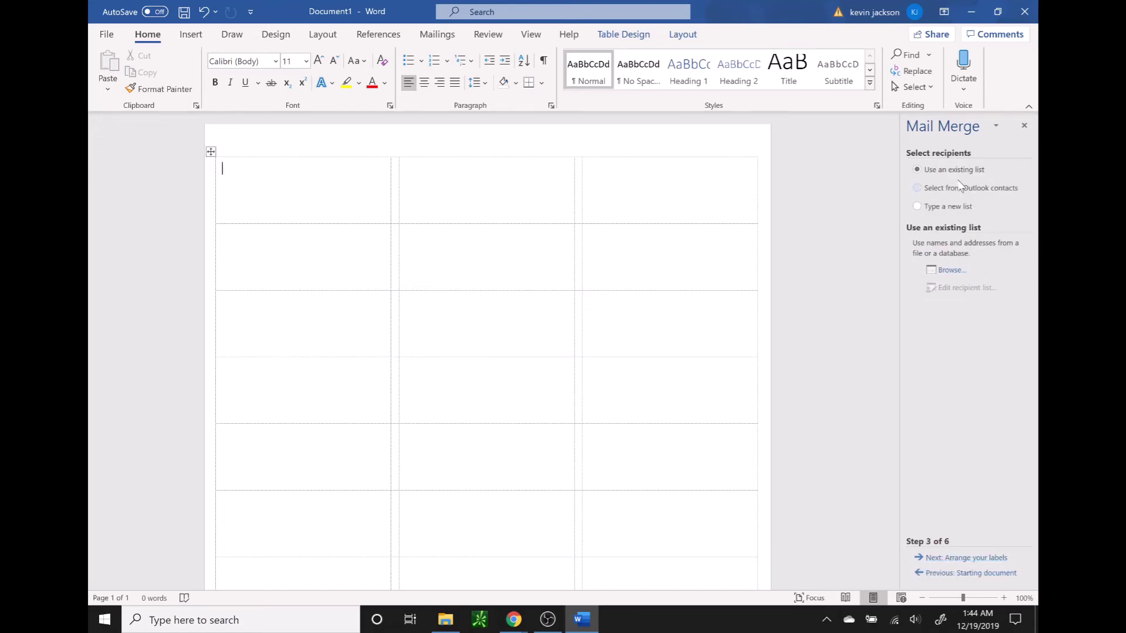
{"action": "left_click", "coordinate": [956, 272]}
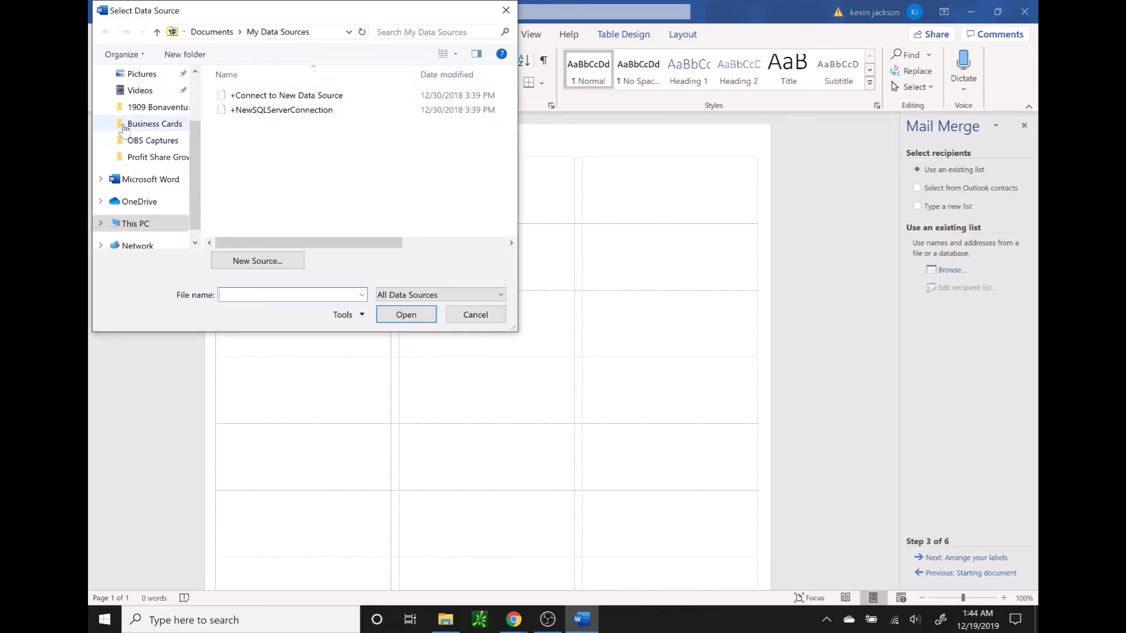
Step: Find test1 in Downloads and open it as the recipient list
{"action": "scroll", "coordinate": [124, 129], "scroll_direction": "up", "scroll_amount": 2}
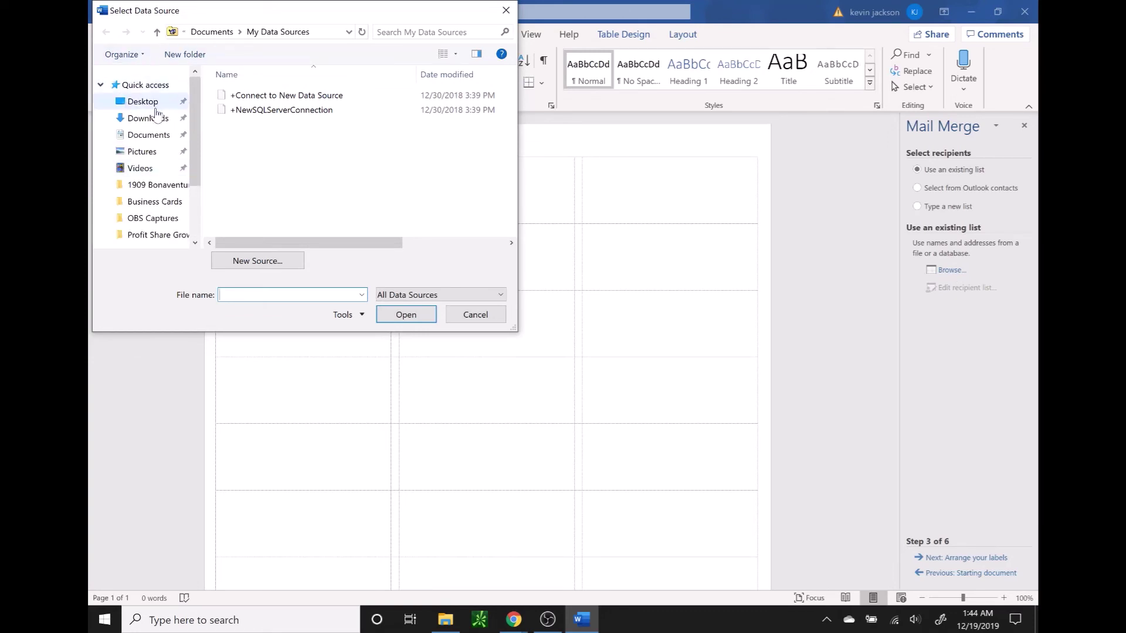
{"action": "left_click", "coordinate": [154, 120]}
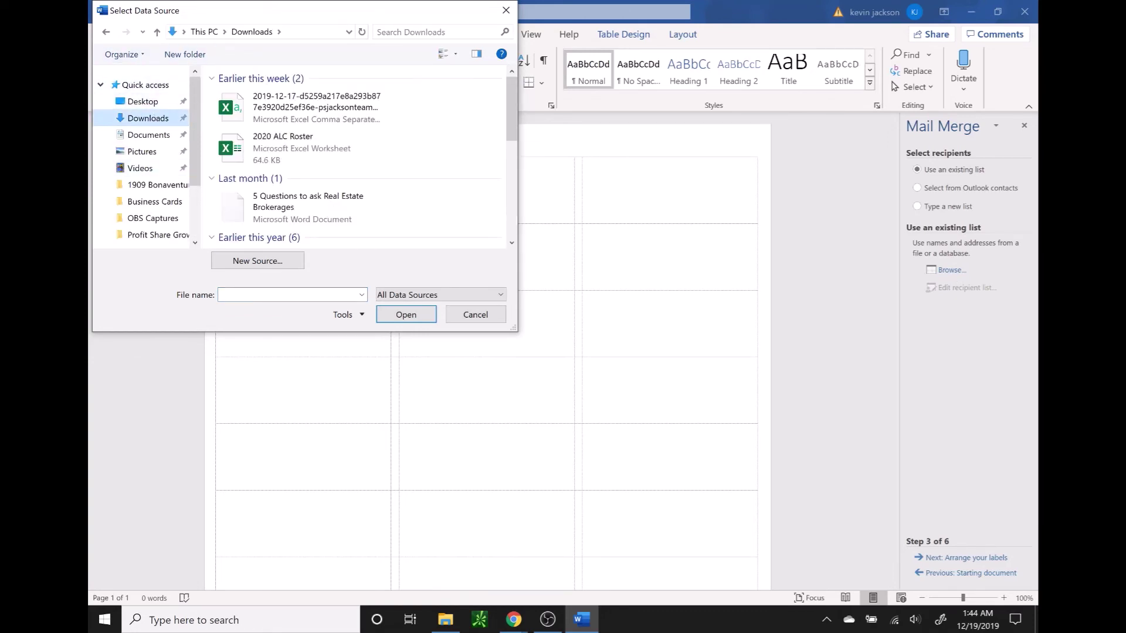
{"action": "left_click", "coordinate": [436, 31]}
{"action": "type", "text": "test1"}
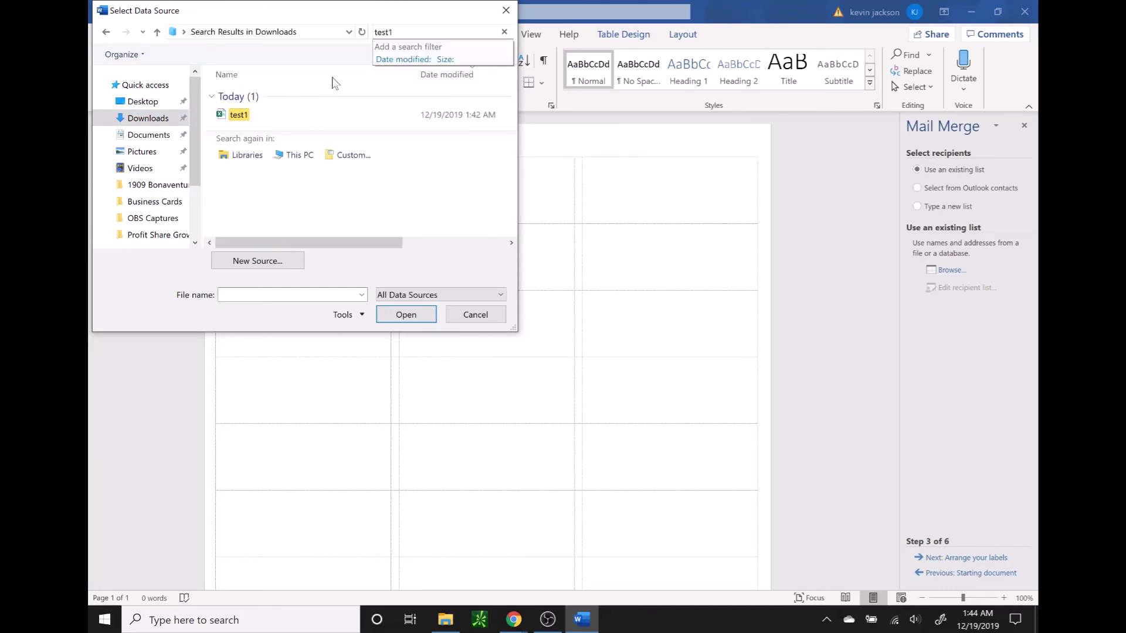
{"action": "double_click", "coordinate": [239, 116]}
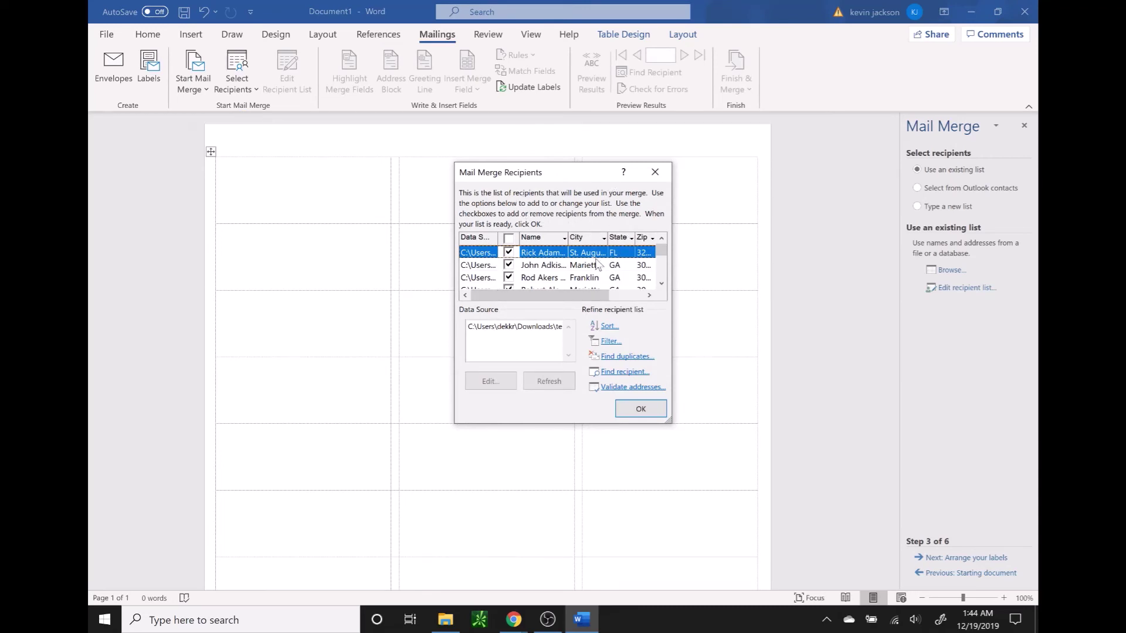
Step: Scroll through the contacts listed in Mail Merge Recipients
{"action": "scroll", "coordinate": [596, 264], "scroll_direction": "down", "scroll_amount": 5}
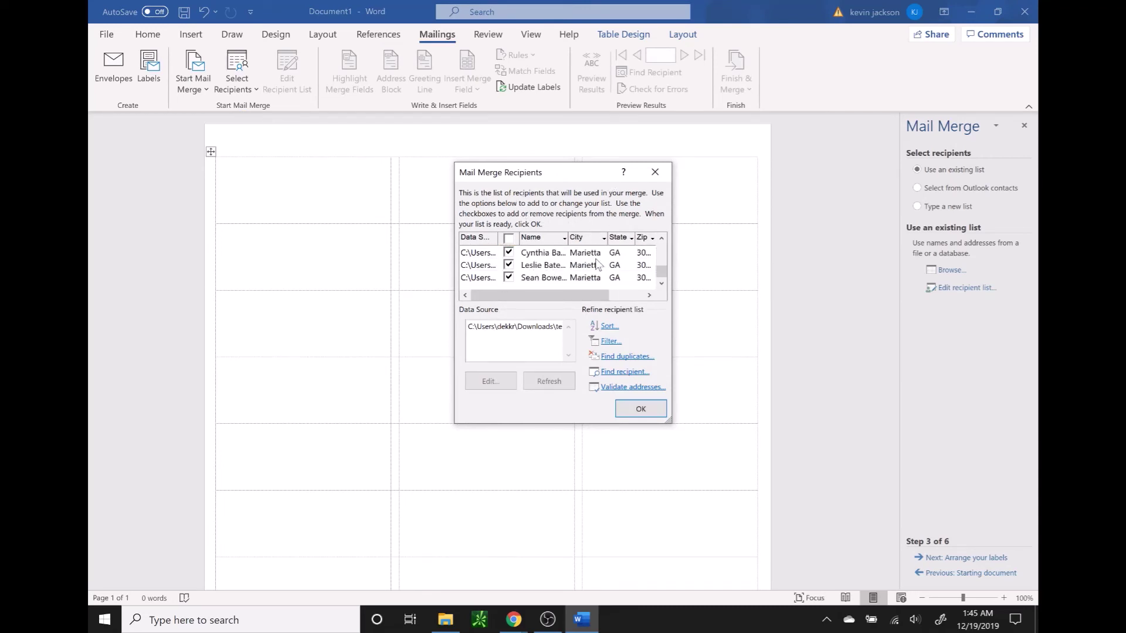
{"action": "scroll", "coordinate": [596, 264], "scroll_direction": "up", "scroll_amount": 5}
{"action": "scroll", "coordinate": [597, 264], "scroll_direction": "down", "scroll_amount": 2}
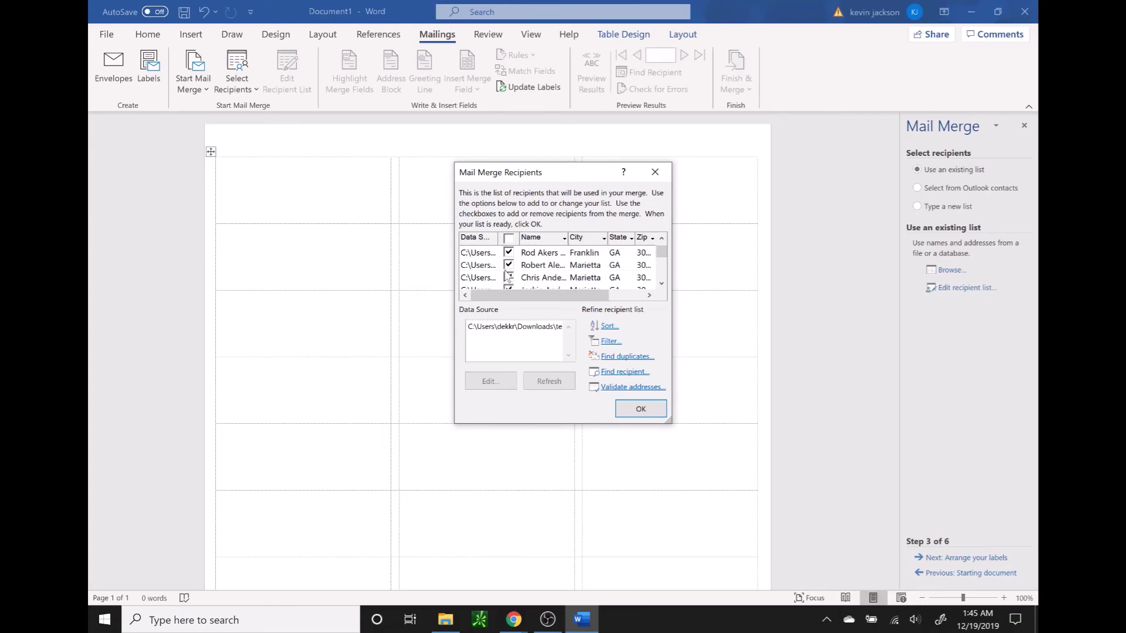
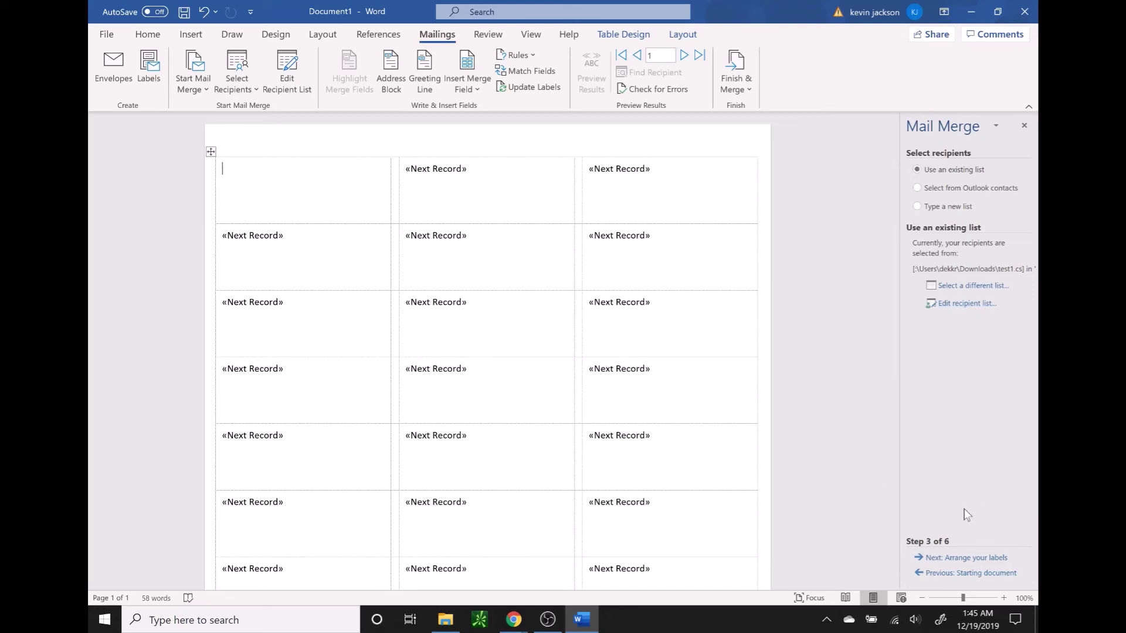
Step: Advance the label merge wizard to step 4, Arrange your labels
{"action": "left_click", "coordinate": [959, 559]}
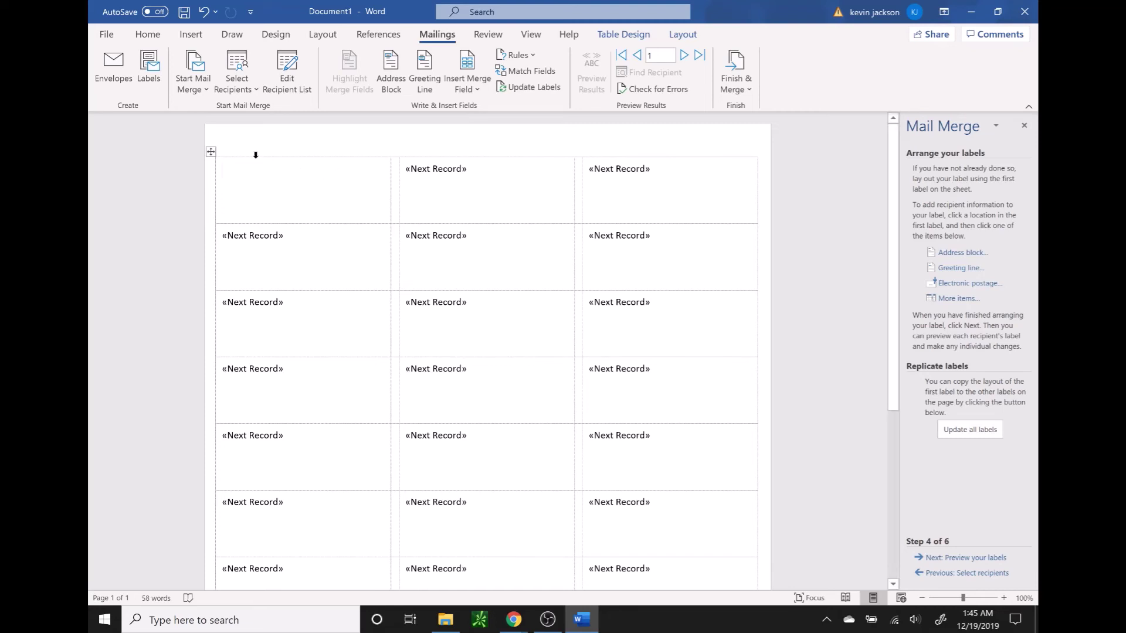
Step: Insert the Name, Street, City, State and Zip merge fields into the first label from More items
{"action": "left_click", "coordinate": [949, 300]}
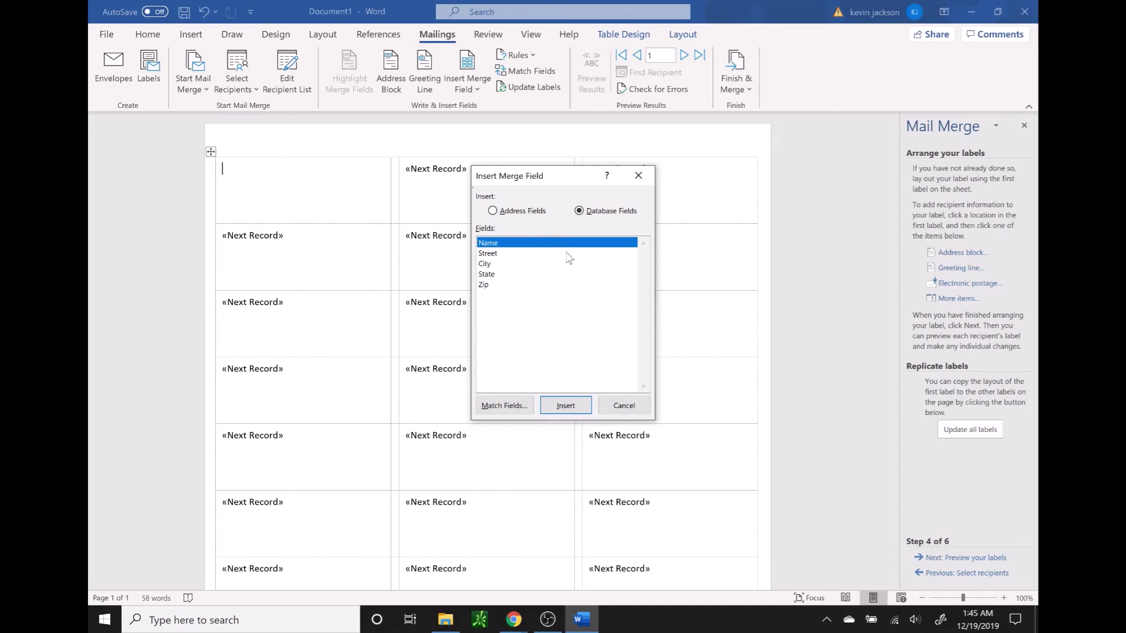
{"action": "double_click", "coordinate": [521, 248]}
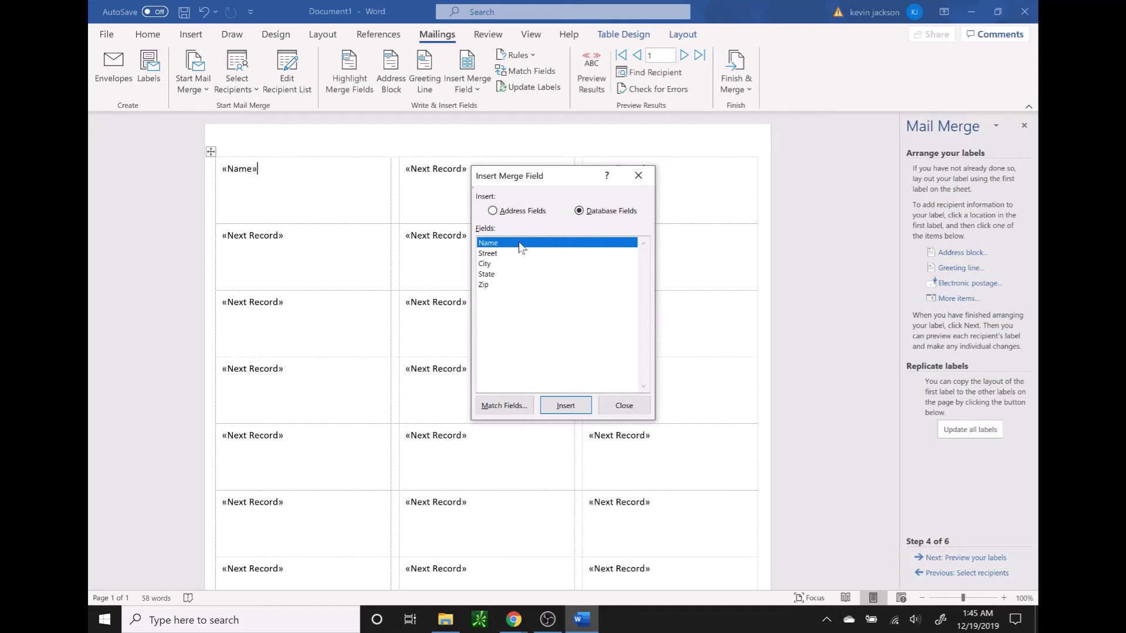
{"action": "left_click", "coordinate": [510, 254]}
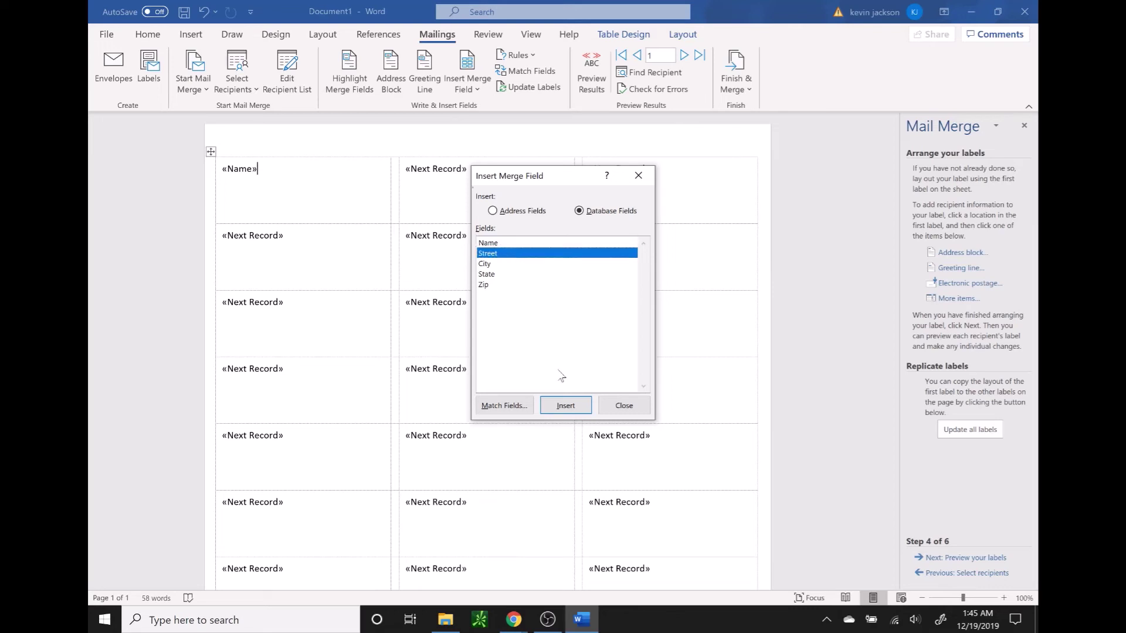
{"action": "left_click", "coordinate": [566, 410]}
{"action": "left_click", "coordinate": [504, 264]}
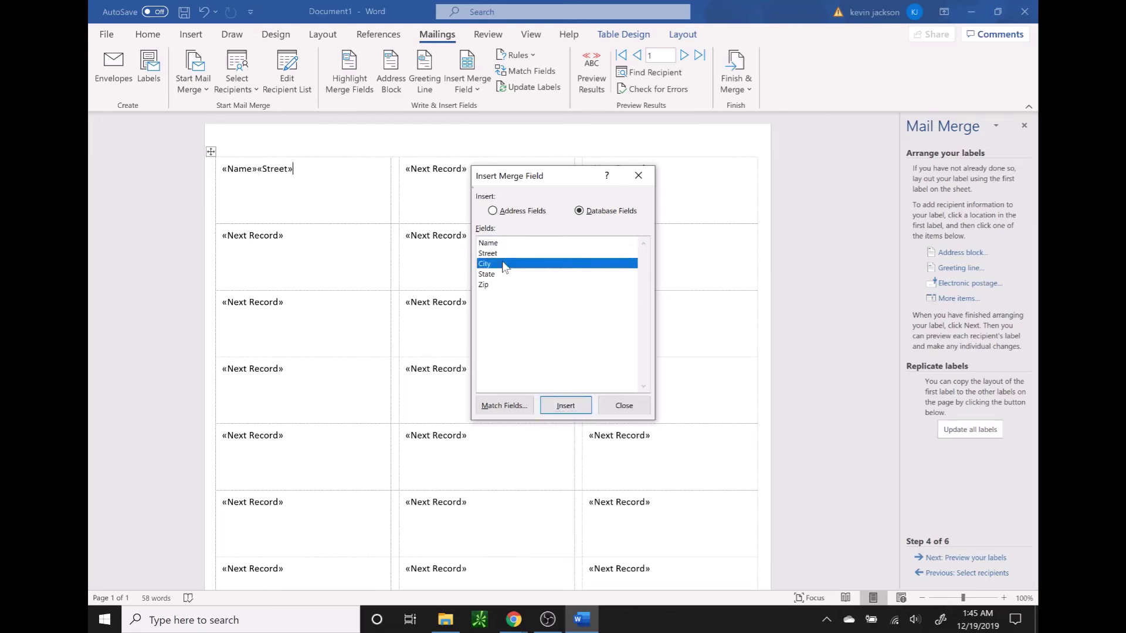
{"action": "left_click", "coordinate": [563, 404]}
{"action": "left_click", "coordinate": [498, 273]}
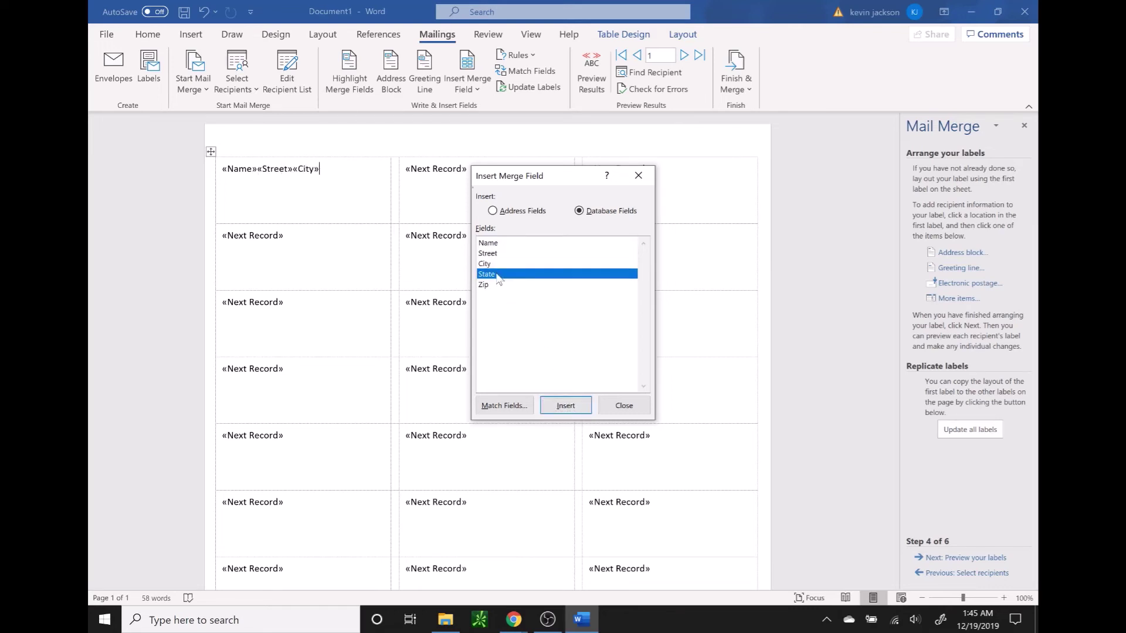
{"action": "left_click", "coordinate": [564, 407]}
{"action": "left_click", "coordinate": [496, 285]}
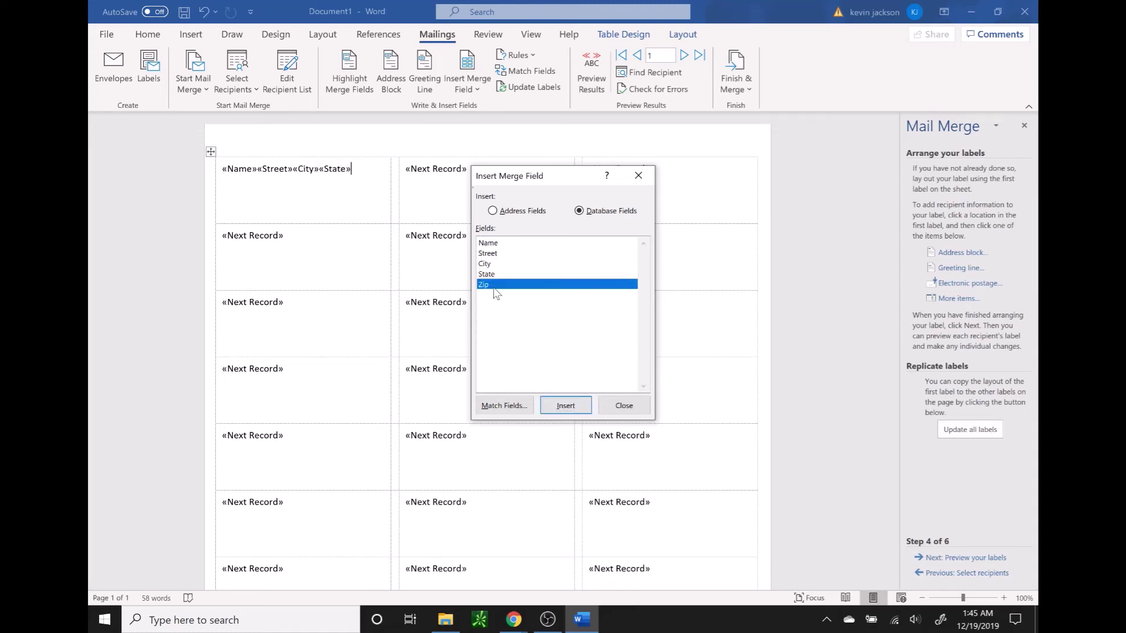
{"action": "left_click", "coordinate": [571, 408]}
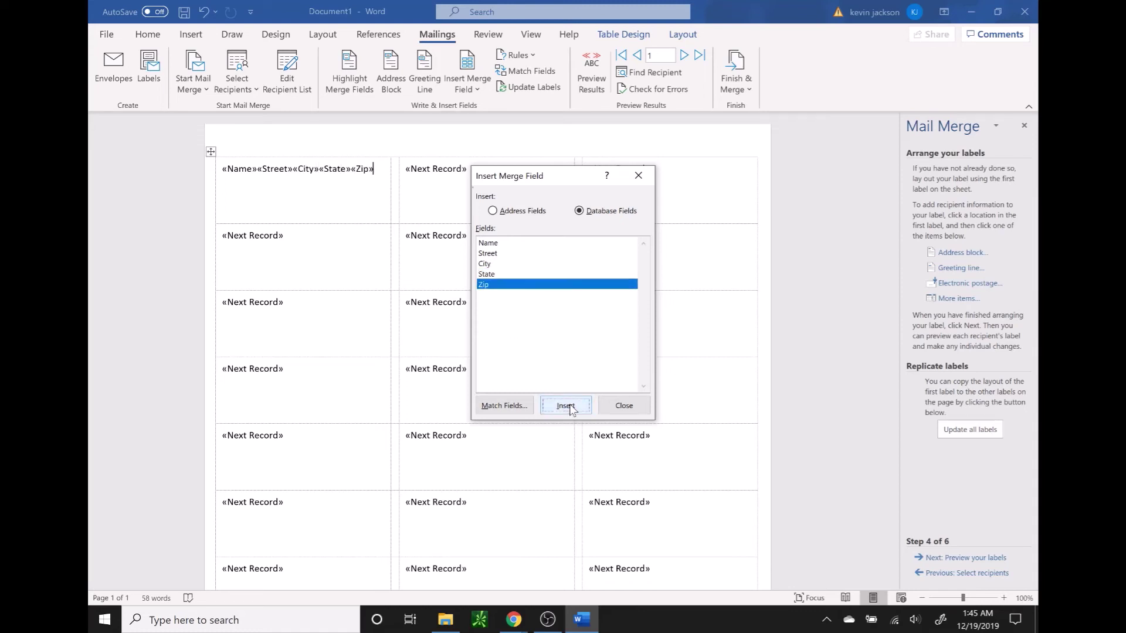
{"action": "left_click", "coordinate": [623, 410]}
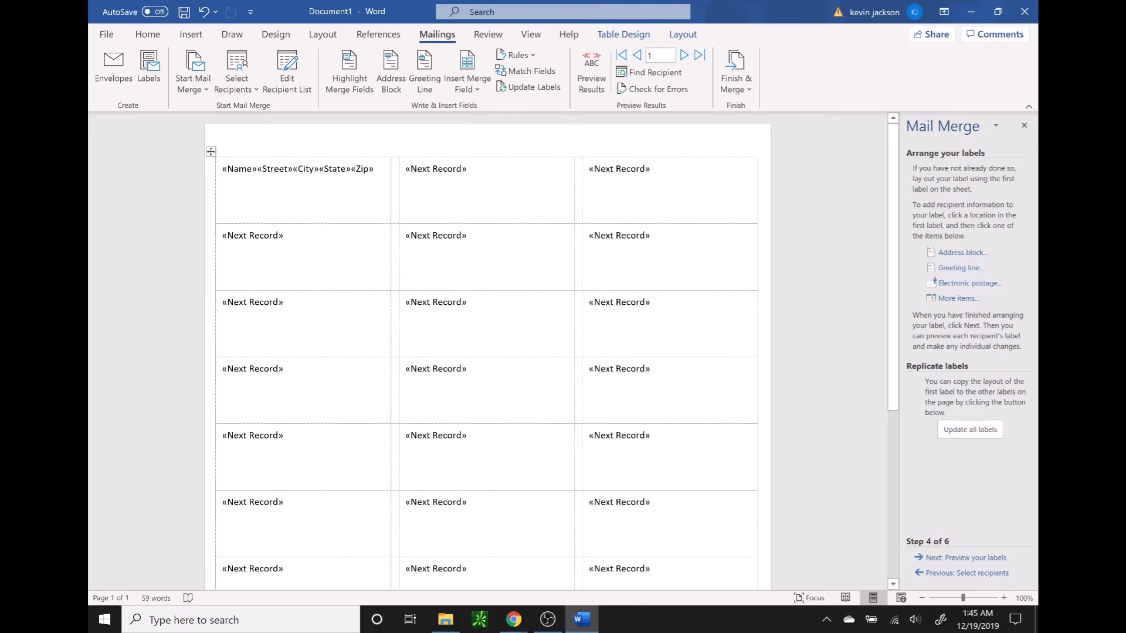
Step: Break the first label into three lines and punctuate the last line as «City», «State» «Zip»
{"action": "left_click", "coordinate": [274, 169]}
{"action": "key", "text": "Return"}
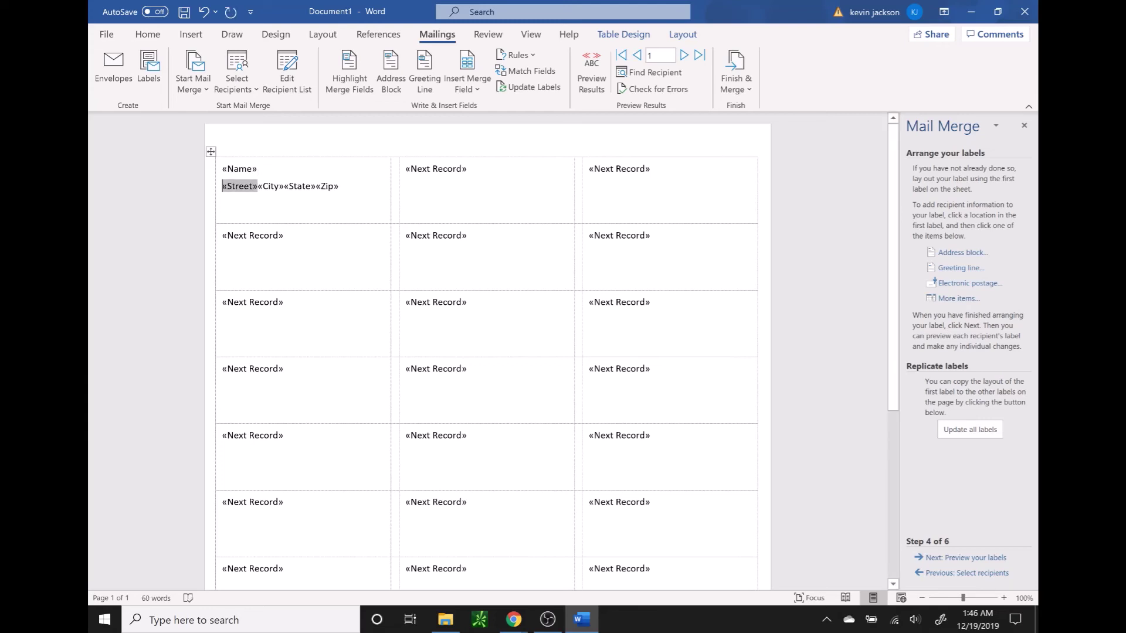
{"action": "left_click", "coordinate": [270, 186]}
{"action": "key", "text": "Return"}
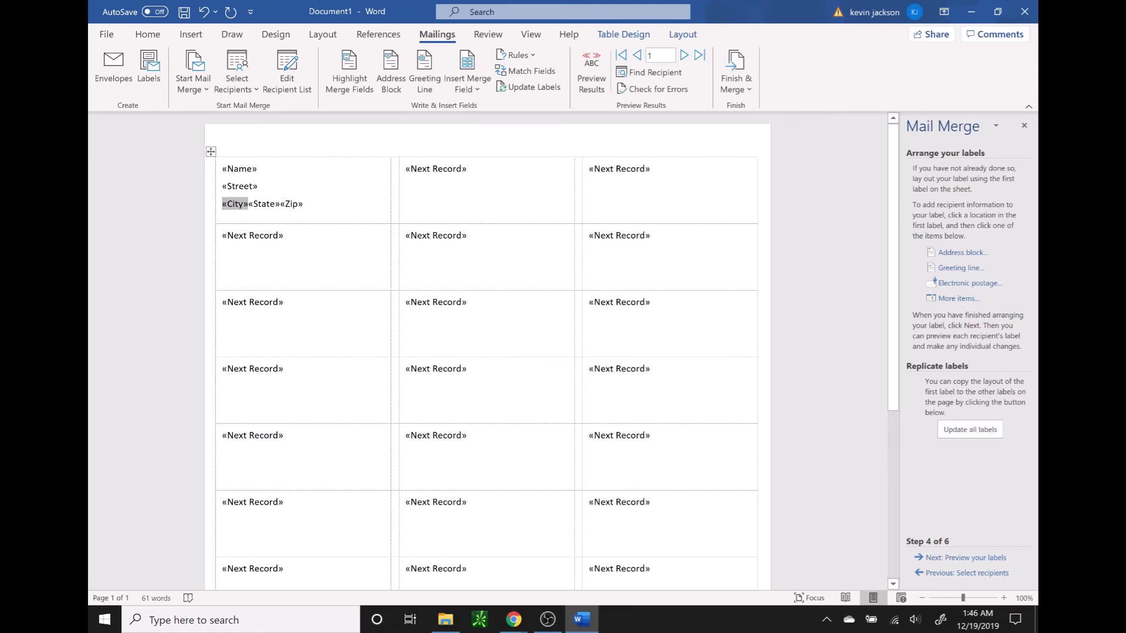
{"action": "left_click", "coordinate": [248, 204]}
{"action": "type", "text": ","}
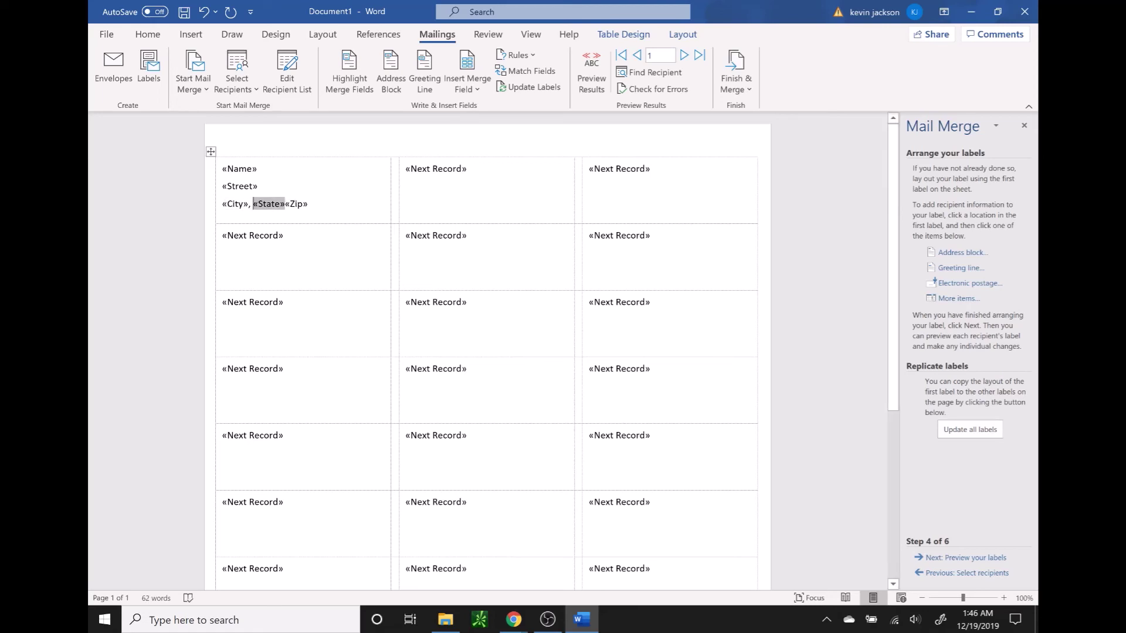
{"action": "left_click", "coordinate": [286, 203]}
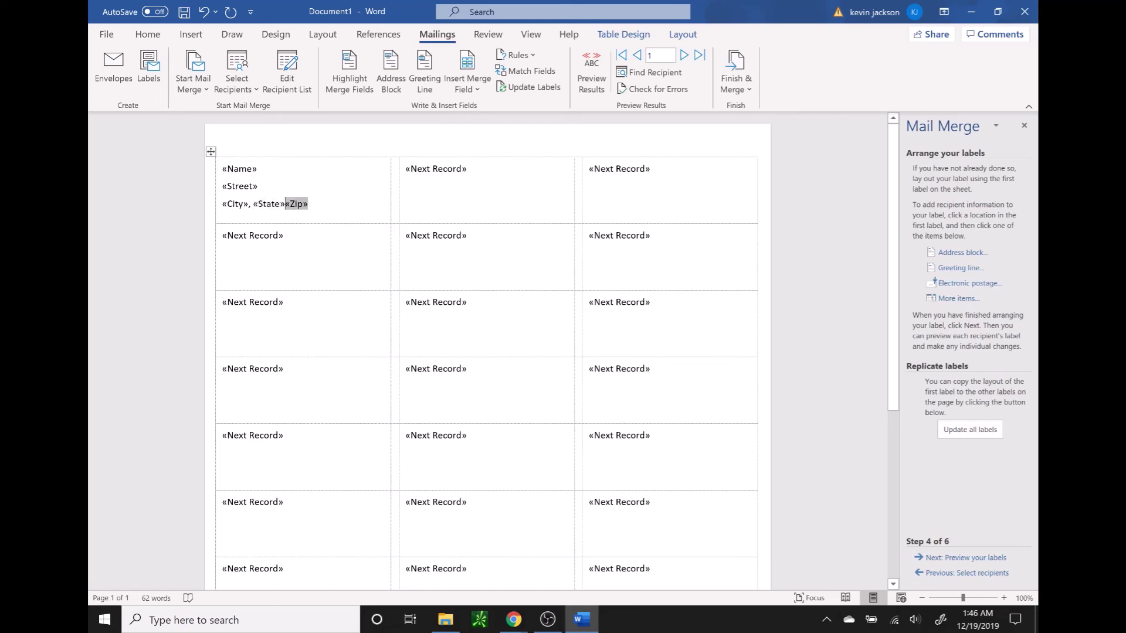
{"action": "left_click", "coordinate": [351, 202]}
Step: Centre the first label's three lines and apply the layout with Update all labels
{"action": "left_click_drag", "start_coordinate": [311, 204], "coordinate": [222, 168]}
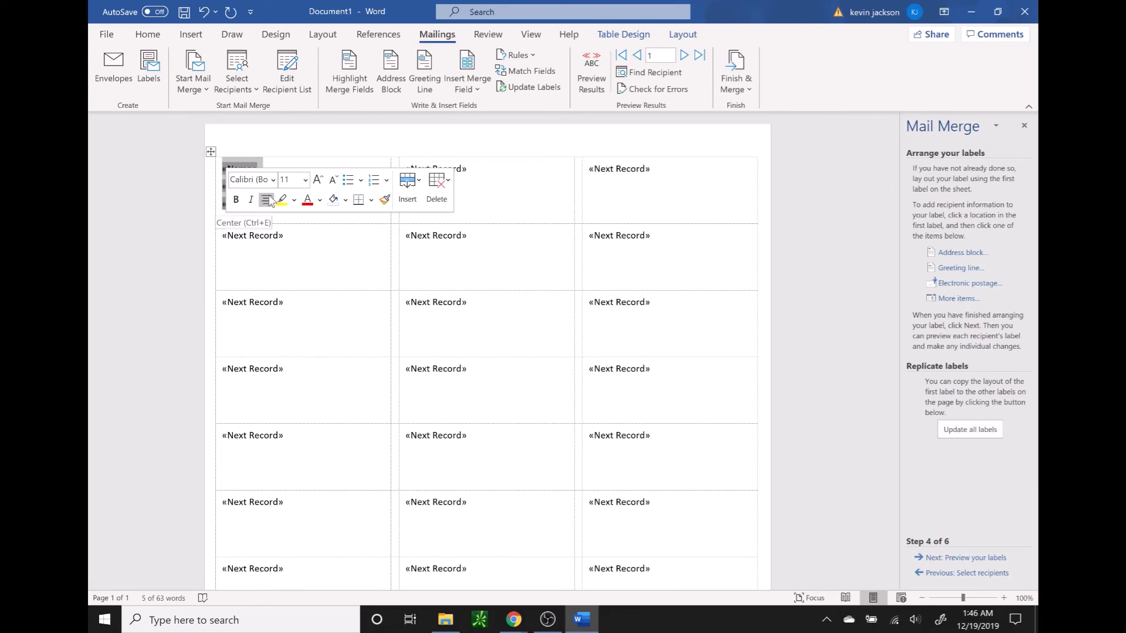
{"action": "left_click", "coordinate": [266, 200]}
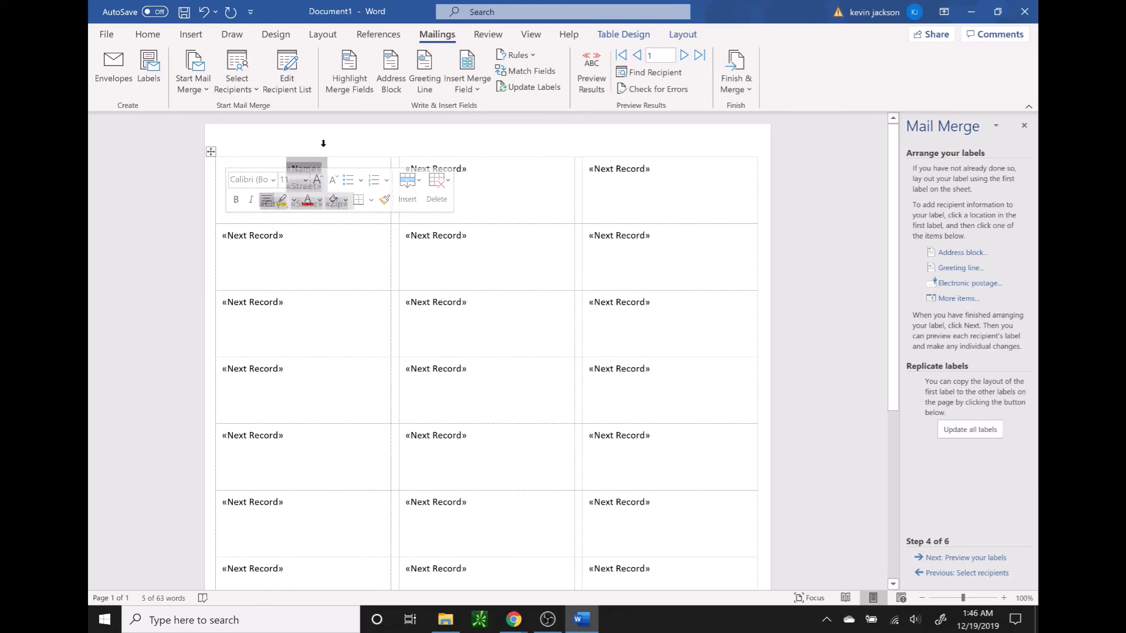
{"action": "left_click", "coordinate": [352, 185]}
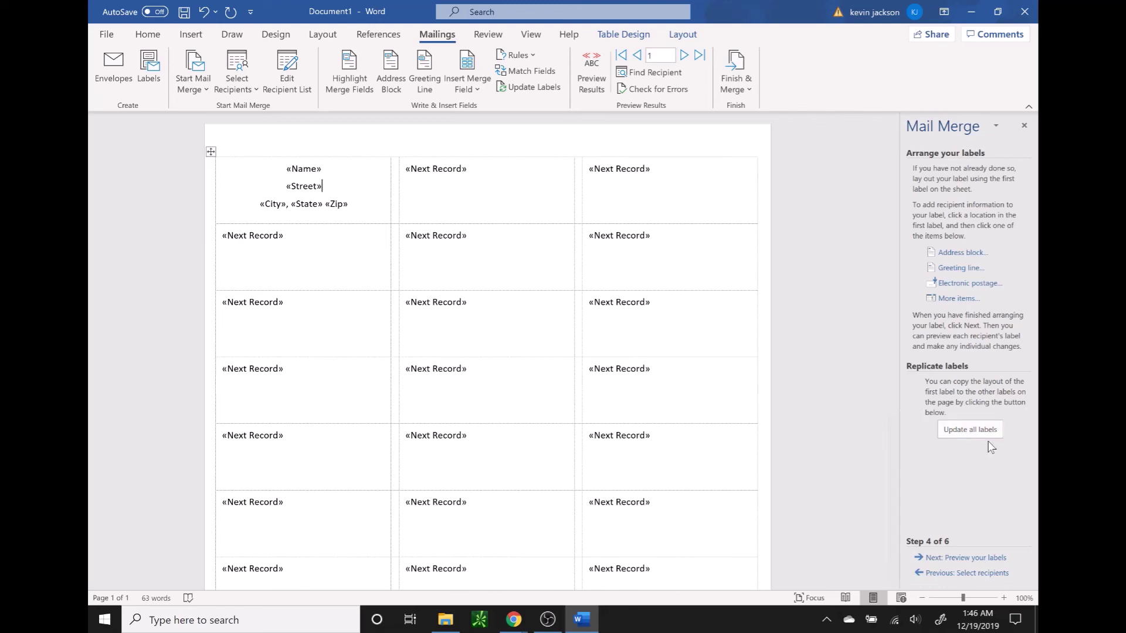
{"action": "left_click", "coordinate": [970, 430]}
Step: Preview the merged labels at step 5 and scroll through the filled recipient addresses
{"action": "scroll", "coordinate": [486, 352], "scroll_direction": "down", "scroll_amount": 3}
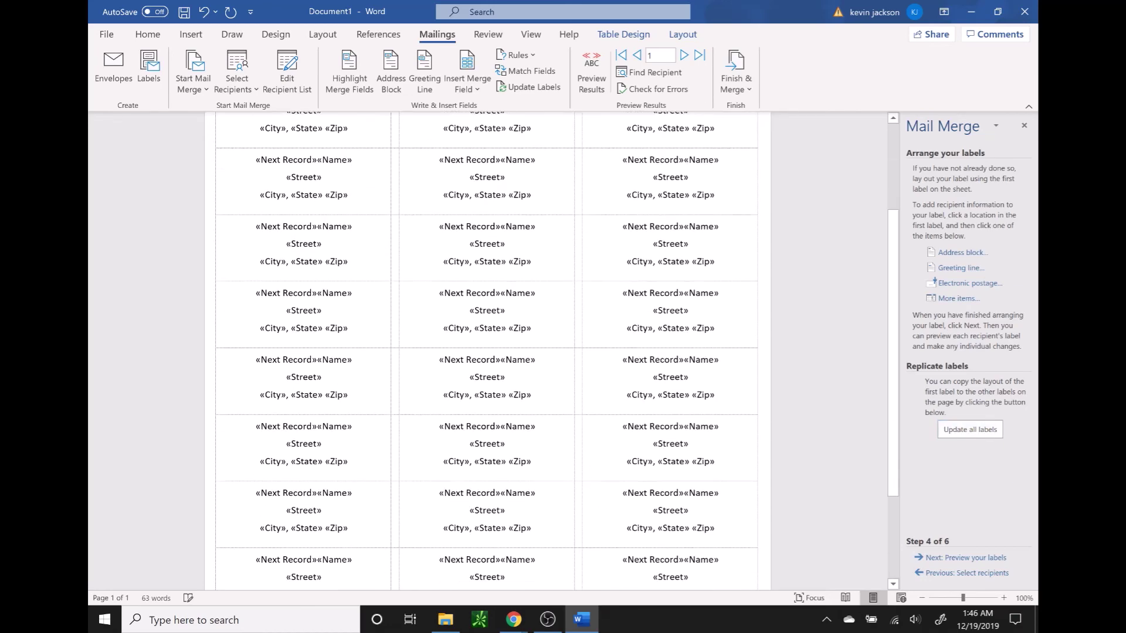
{"action": "scroll", "coordinate": [486, 351], "scroll_direction": "up", "scroll_amount": 5}
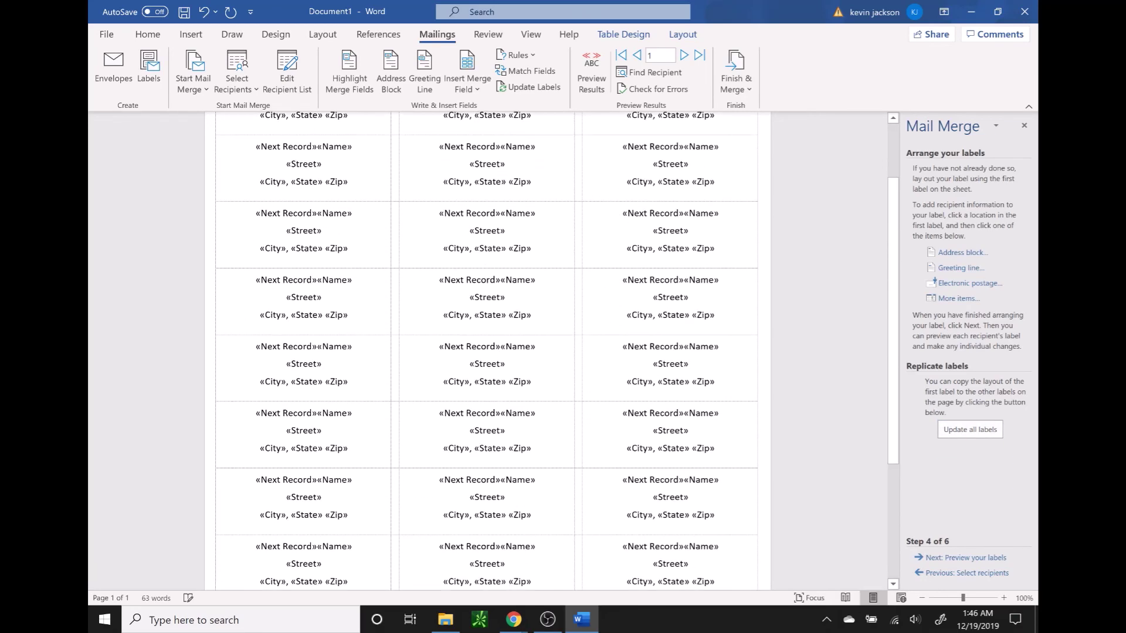
{"action": "left_click", "coordinate": [964, 559]}
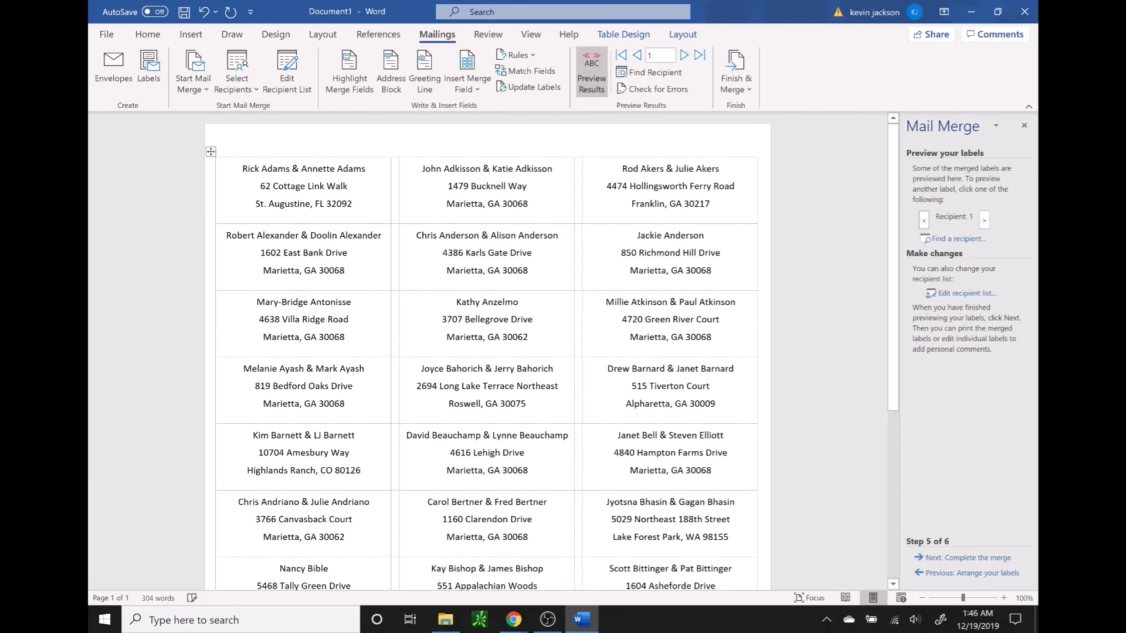
{"action": "scroll", "coordinate": [487, 352], "scroll_direction": "down", "scroll_amount": 8}
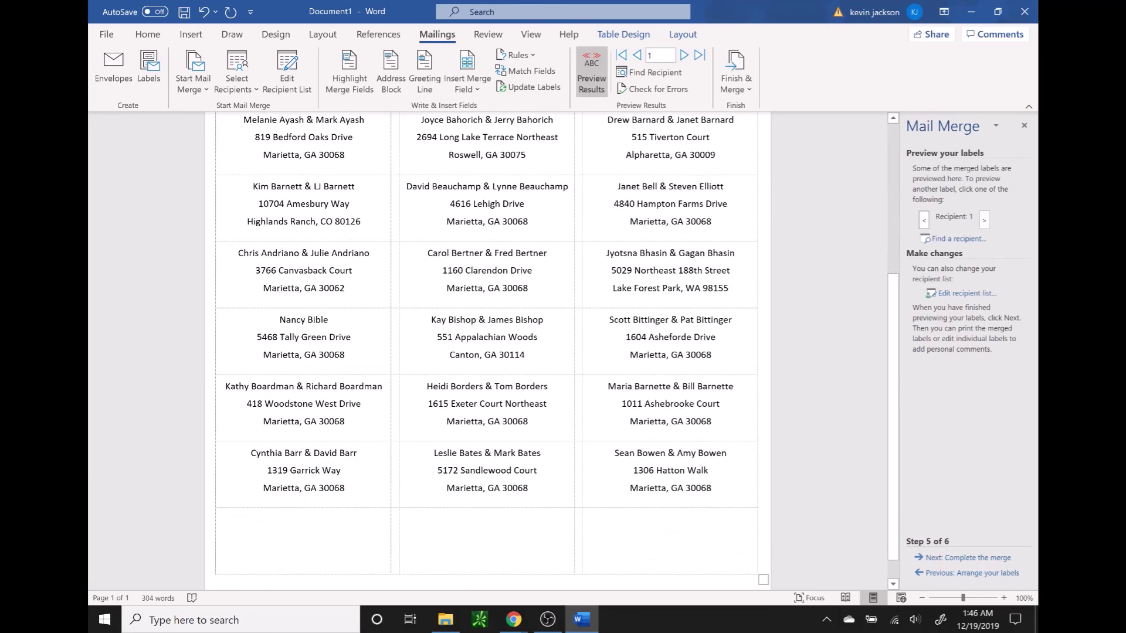
{"action": "scroll", "coordinate": [486, 351], "scroll_direction": "up", "scroll_amount": 9}
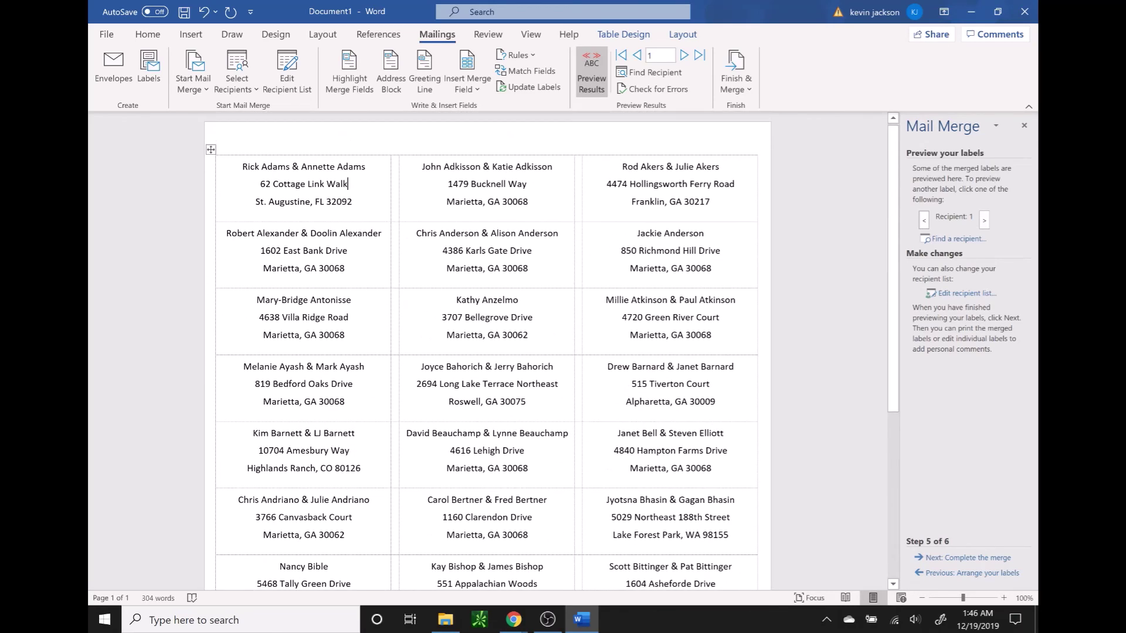
{"action": "scroll", "coordinate": [486, 352], "scroll_direction": "down", "scroll_amount": 4}
{"action": "scroll", "coordinate": [654, 284], "scroll_direction": "down", "scroll_amount": 1}
{"action": "scroll", "coordinate": [653, 283], "scroll_direction": "up", "scroll_amount": 4}
{"action": "scroll", "coordinate": [487, 352], "scroll_direction": "down", "scroll_amount": 5}
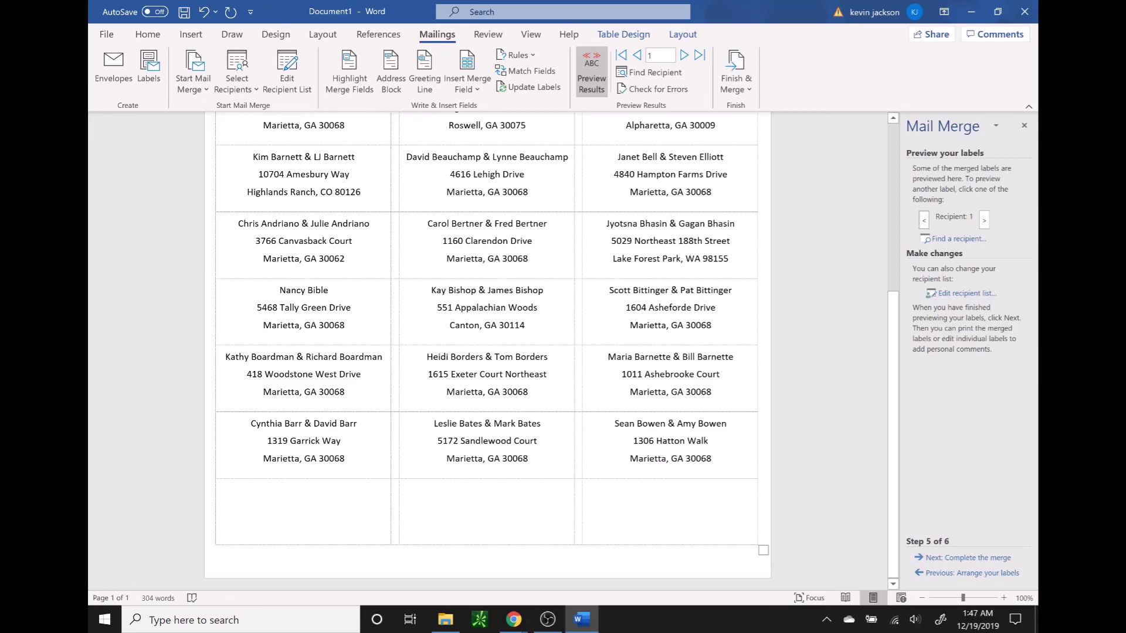
{"action": "scroll", "coordinate": [486, 352], "scroll_direction": "up", "scroll_amount": 5}
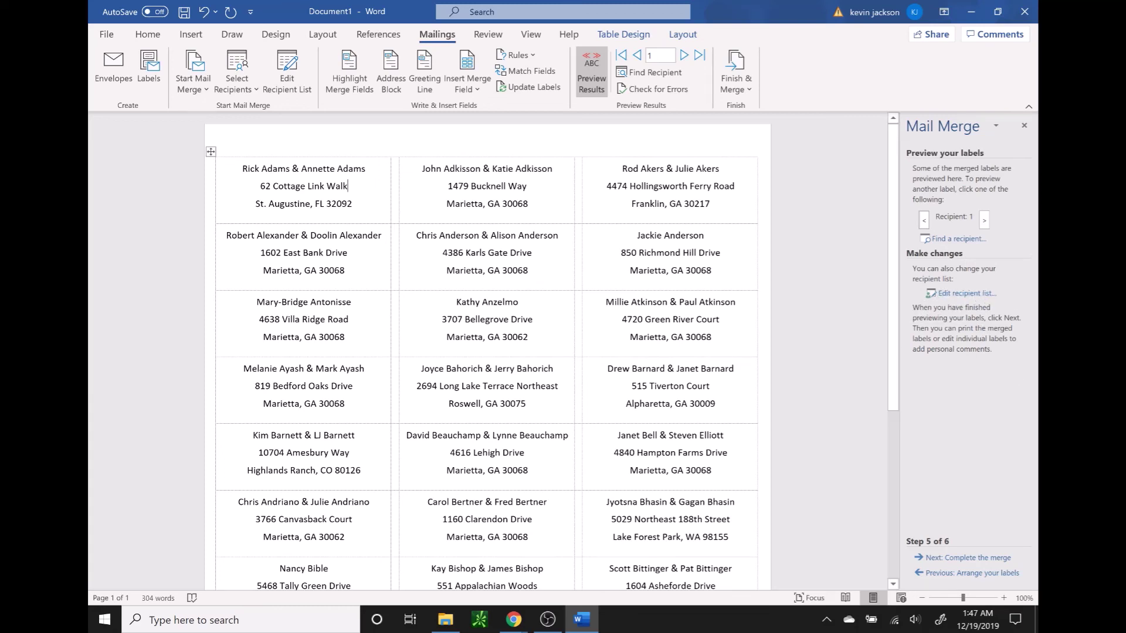
Step: Complete the merge, set up printing for all records on the Canon printer, then cancel
{"action": "left_click", "coordinate": [968, 558]}
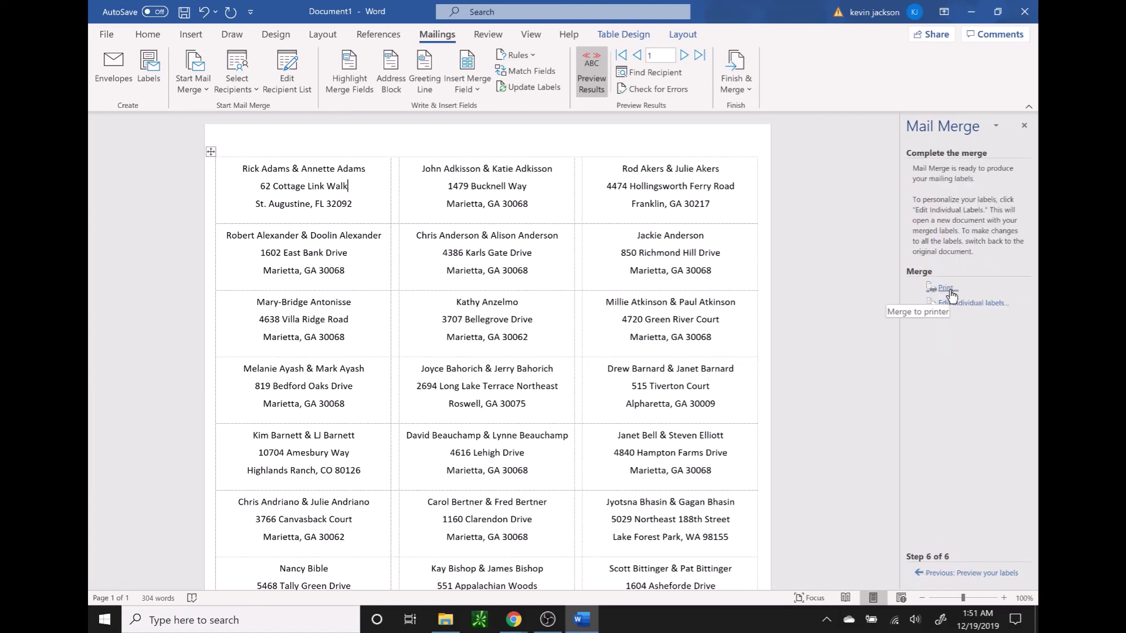
{"action": "left_click", "coordinate": [946, 288]}
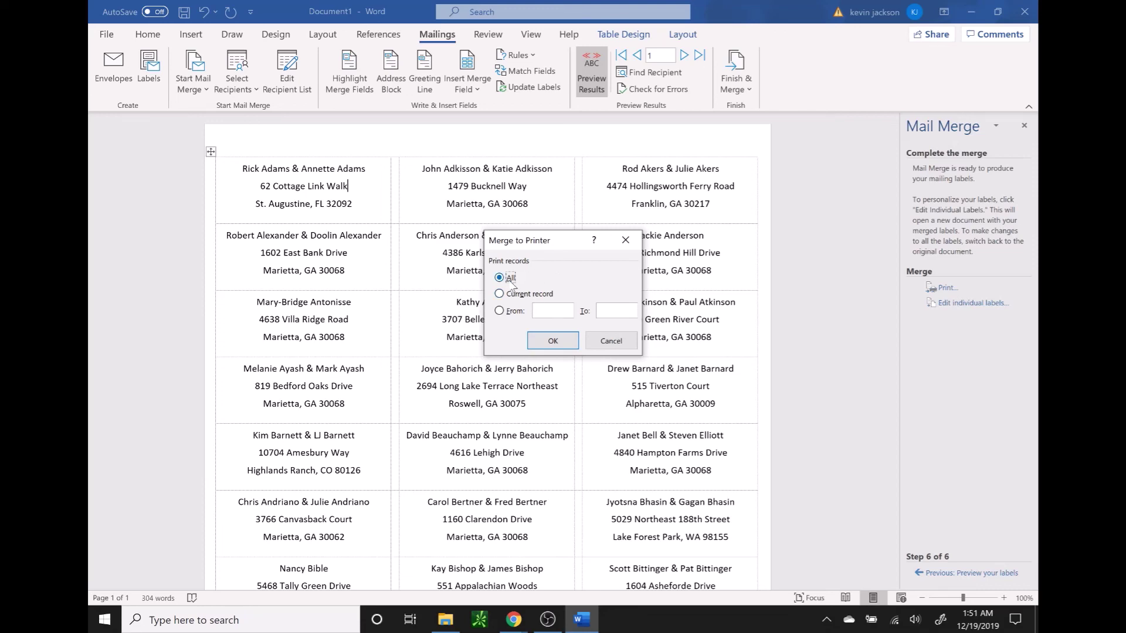
{"action": "left_click", "coordinate": [546, 338]}
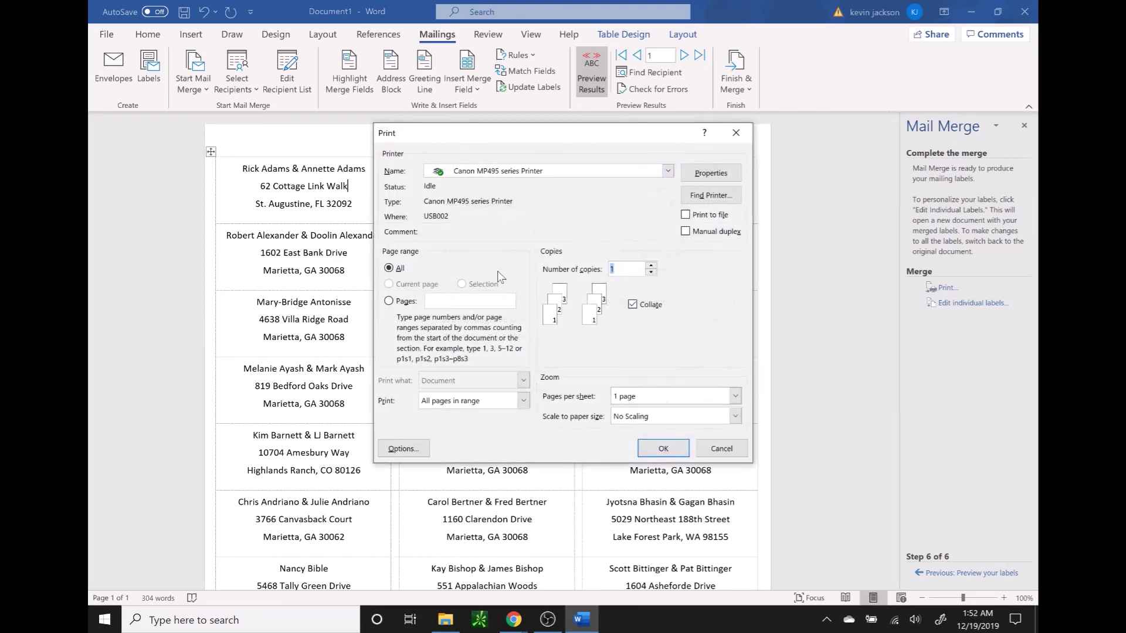
{"action": "left_click", "coordinate": [667, 171]}
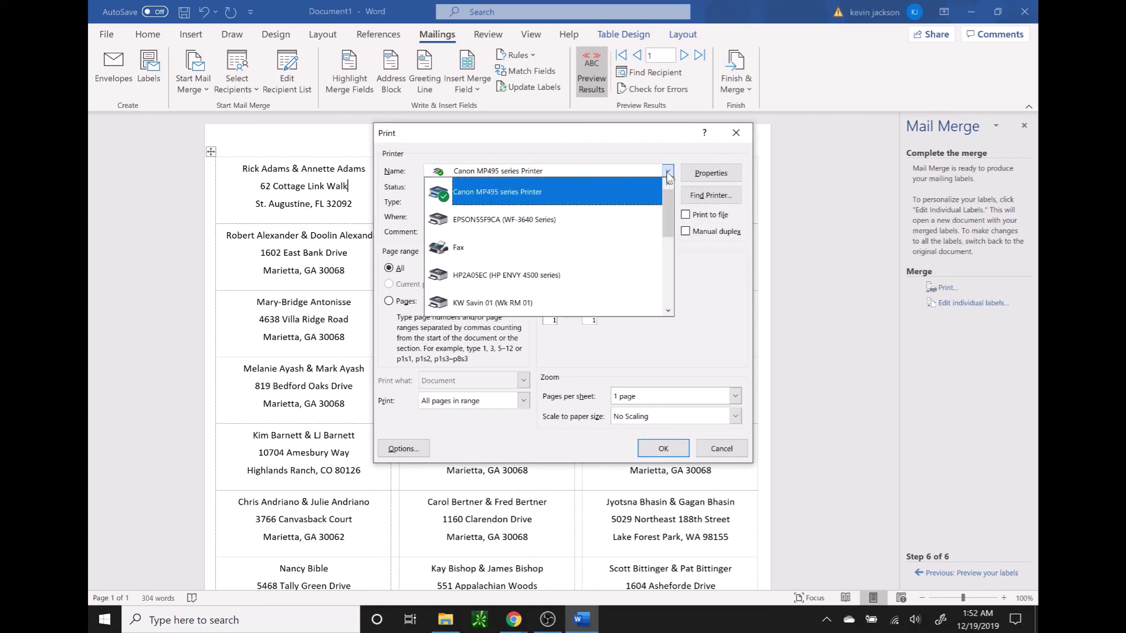
{"action": "left_click", "coordinate": [667, 171]}
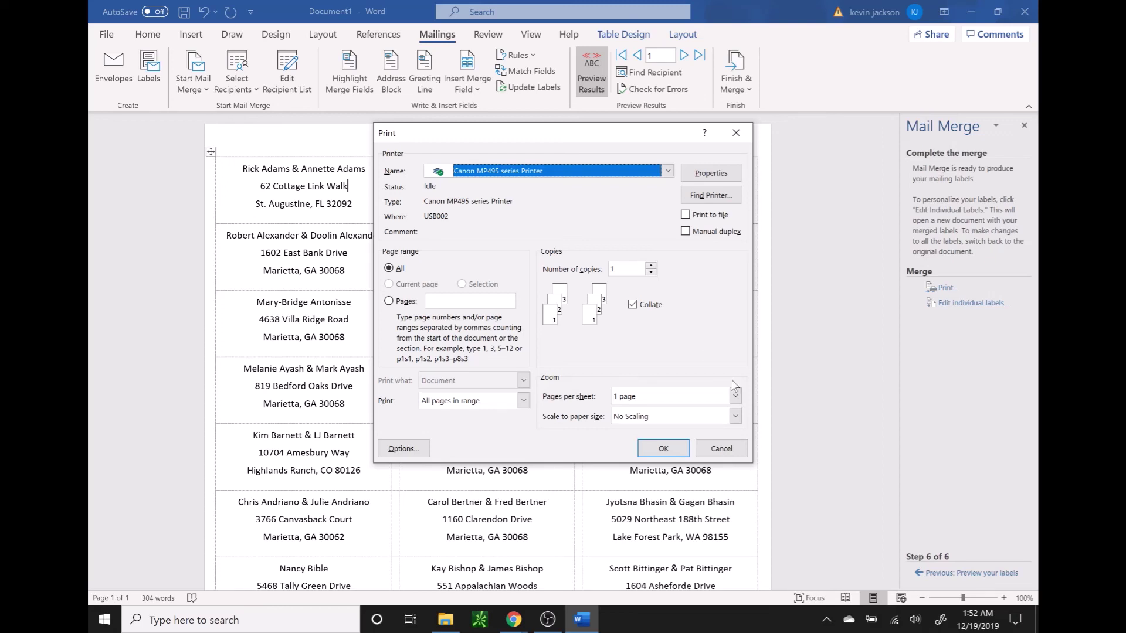
{"action": "left_click", "coordinate": [721, 449]}
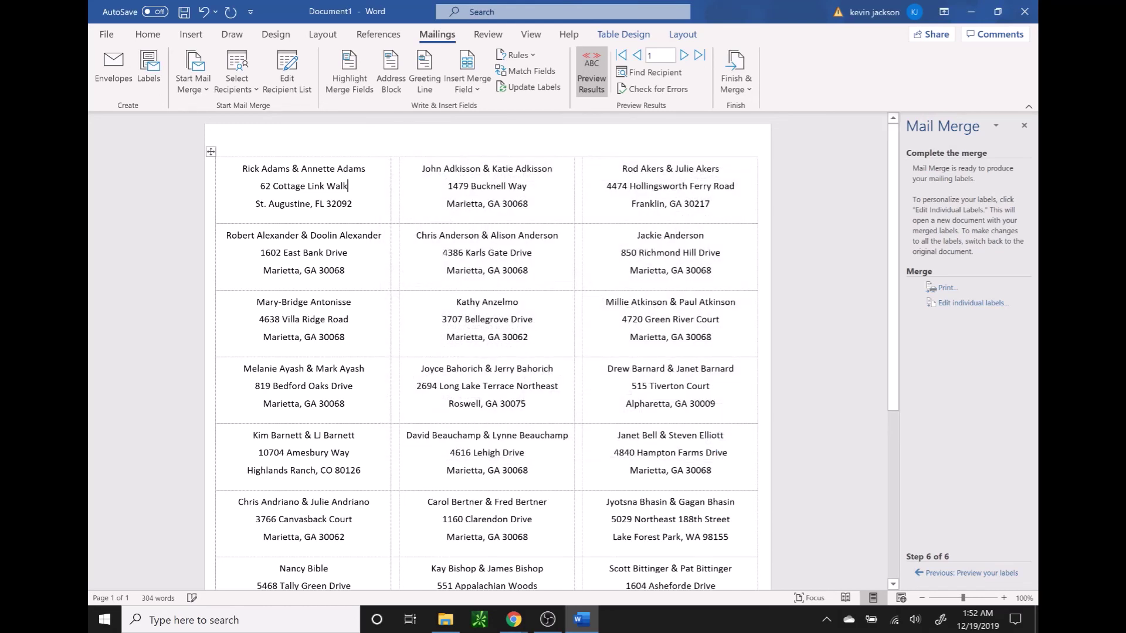